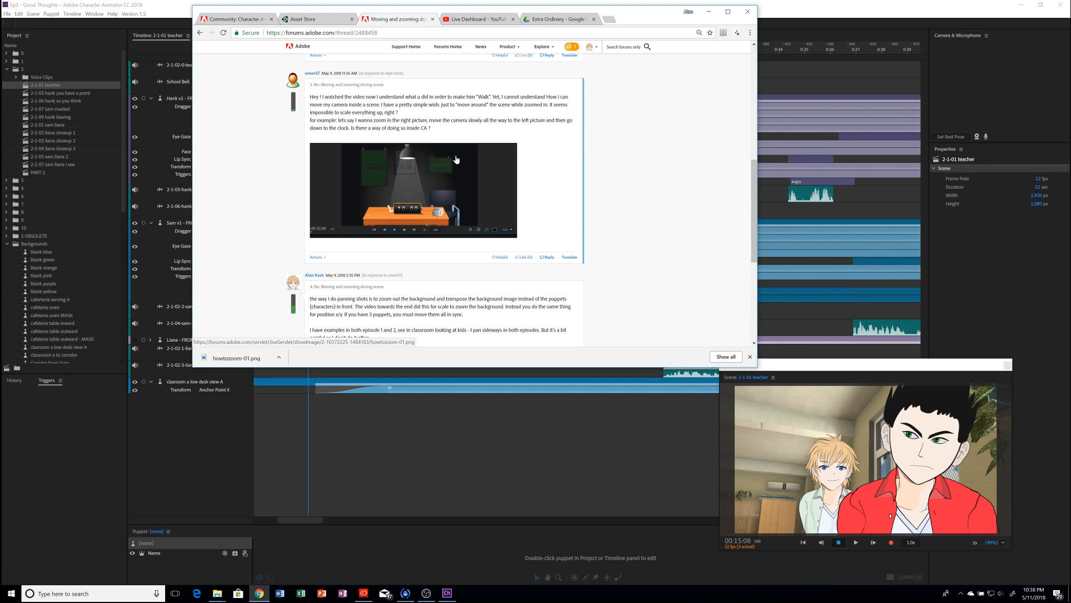
Step: After reading the 'Moving and zooming during scene' forum thread, bring Character Animator back to front
left_click(165, 10)
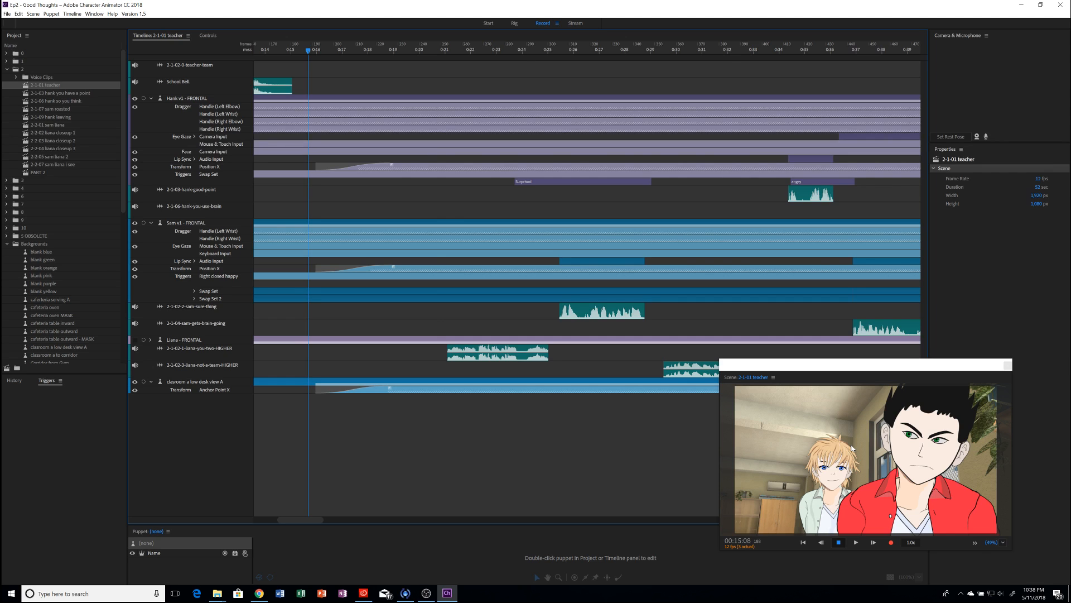
key("space")
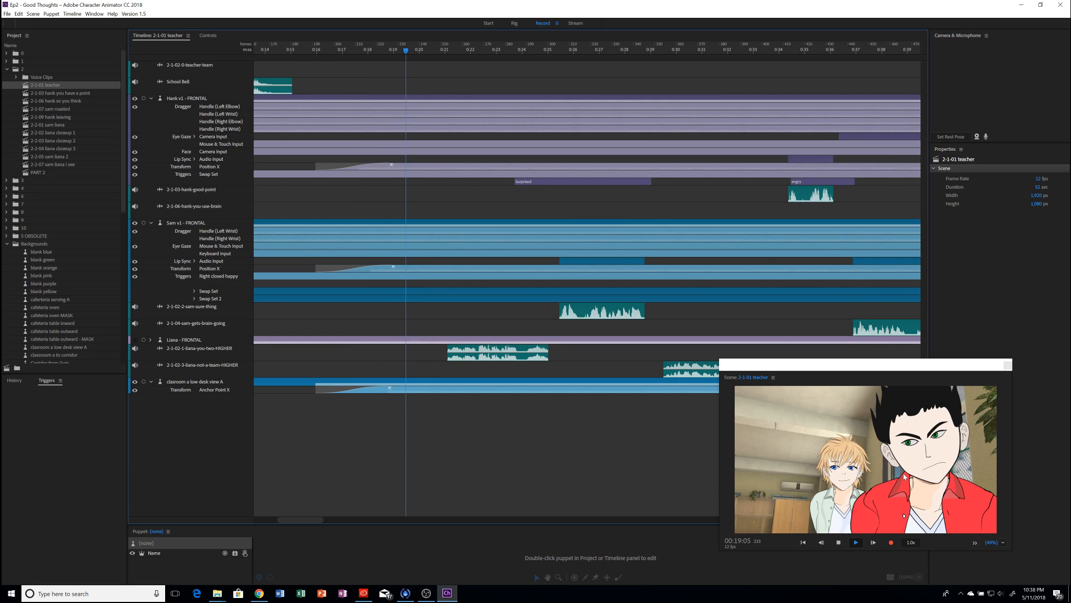
left_click(308, 51)
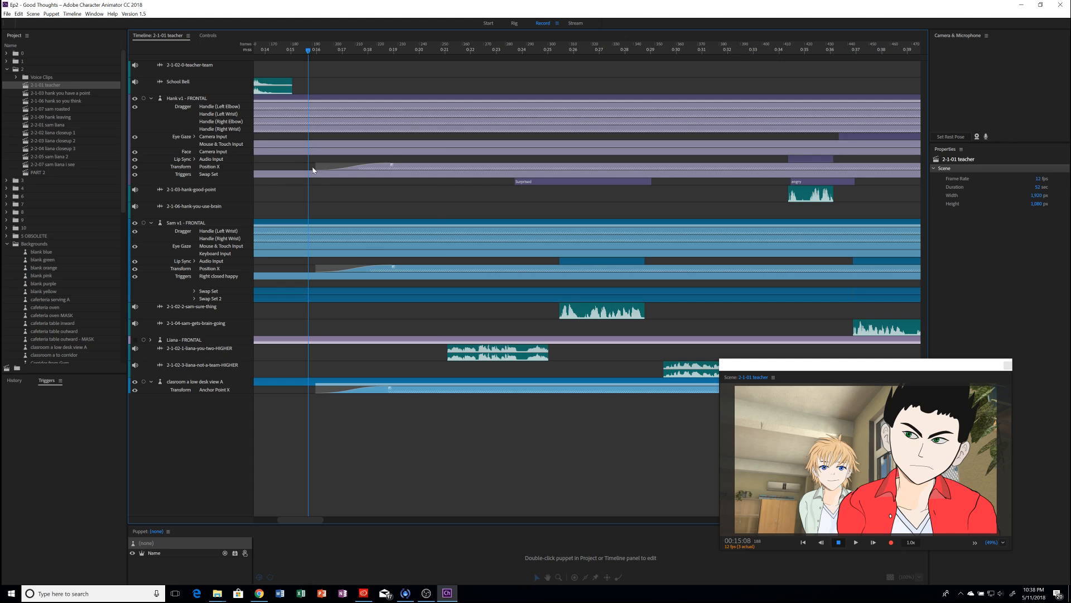
Step: Start Hank's Position X blend slightly earlier, then check it near 00:18
left_click(379, 168)
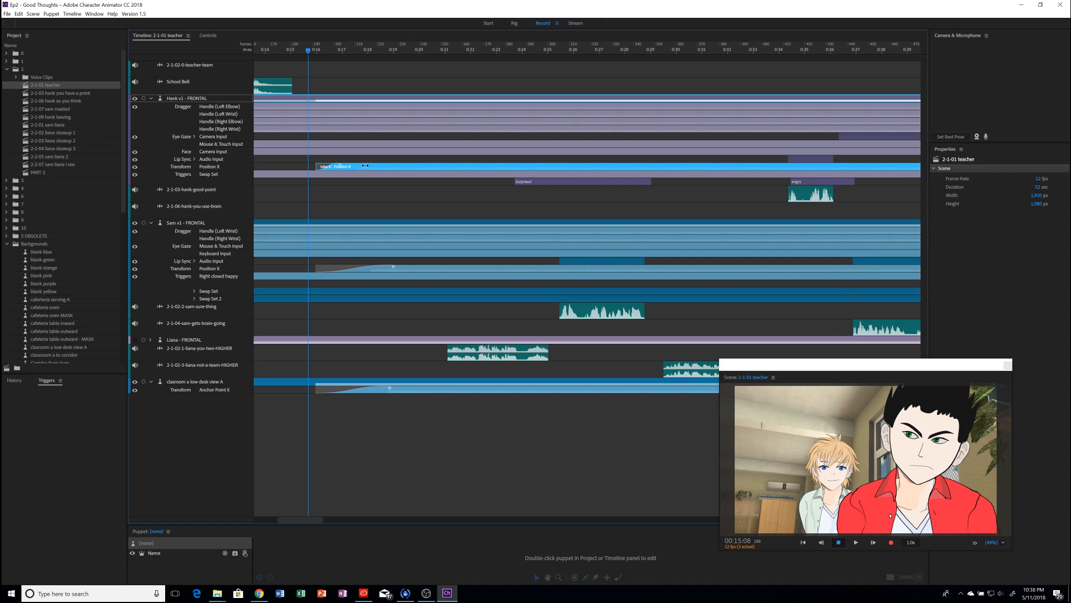
left_click_drag(365, 166, 333, 166)
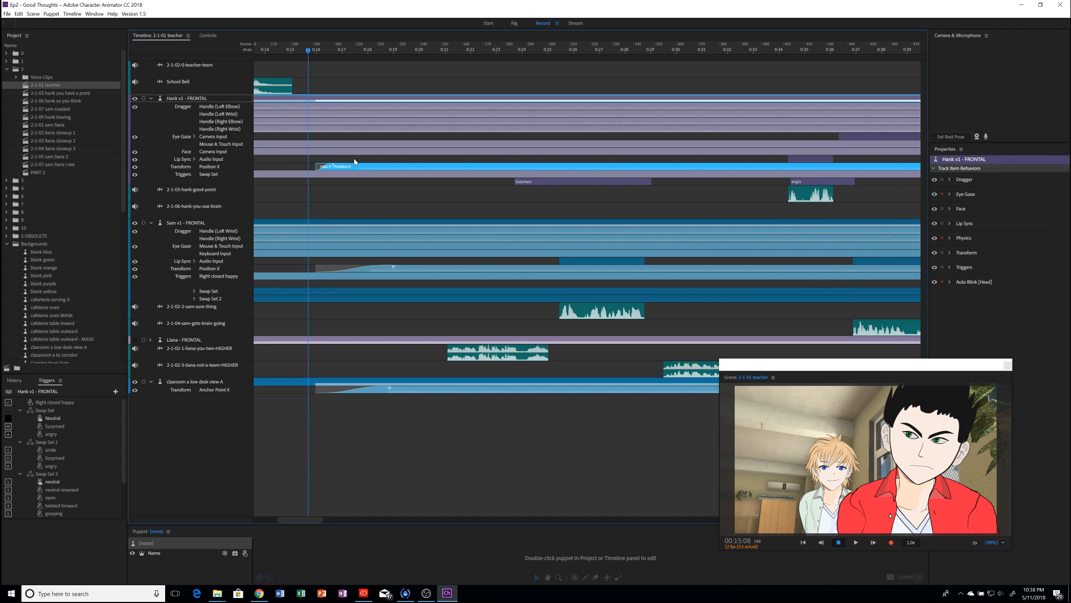
left_click(311, 51)
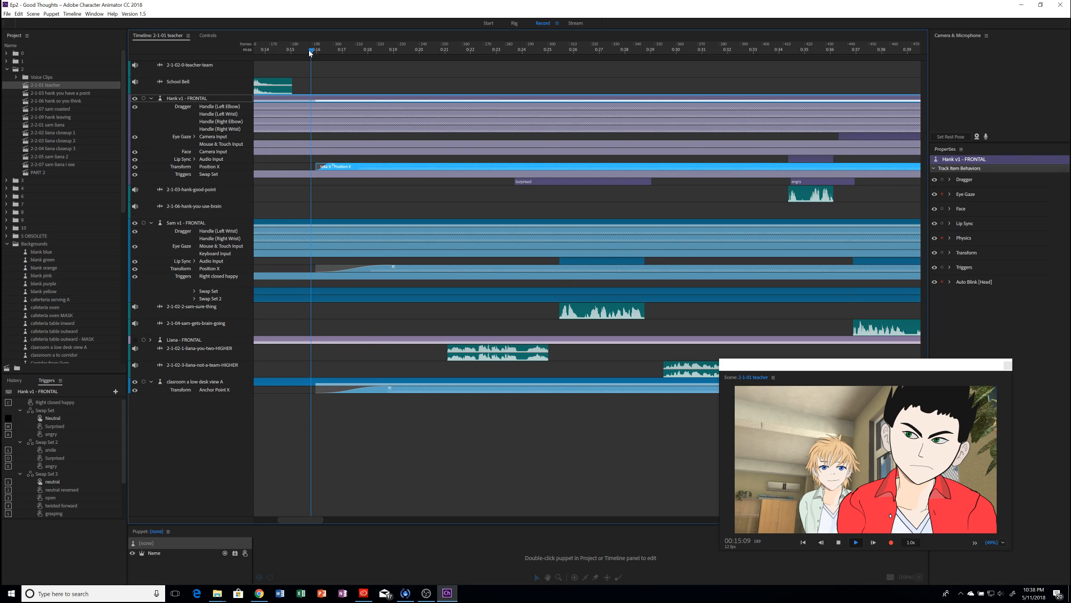
left_click_drag(311, 53, 391, 52)
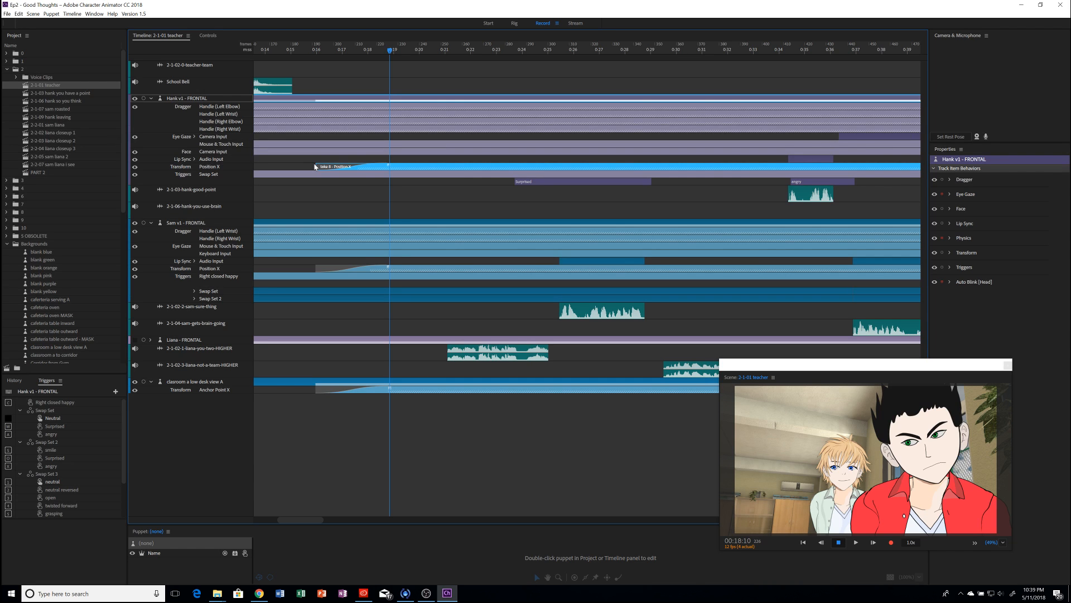
Step: Step the playhead back one frame to 00:18:09
left_click(387, 51)
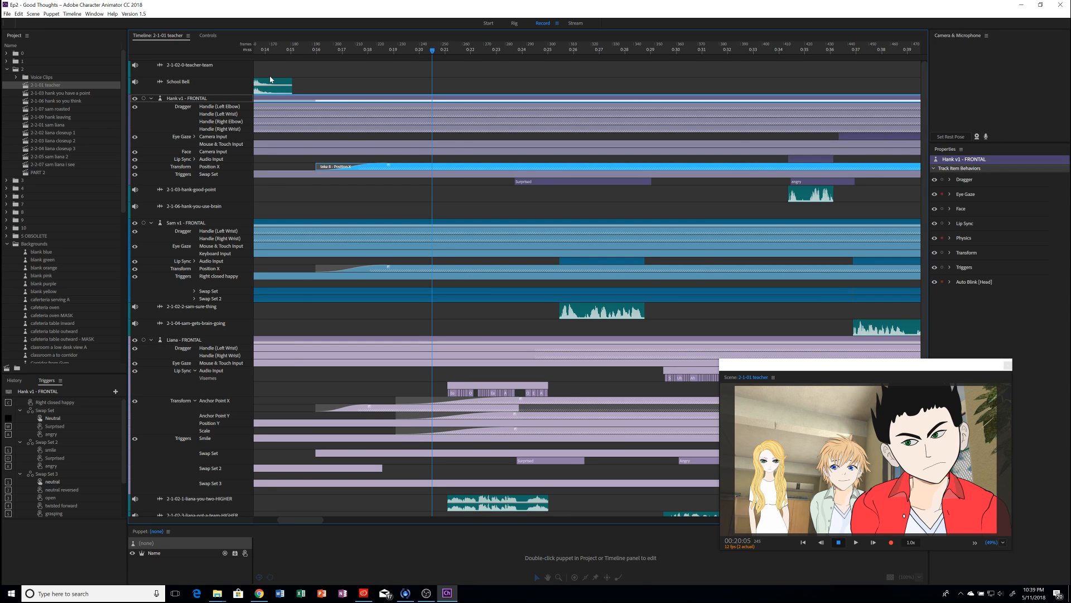
left_click(303, 51)
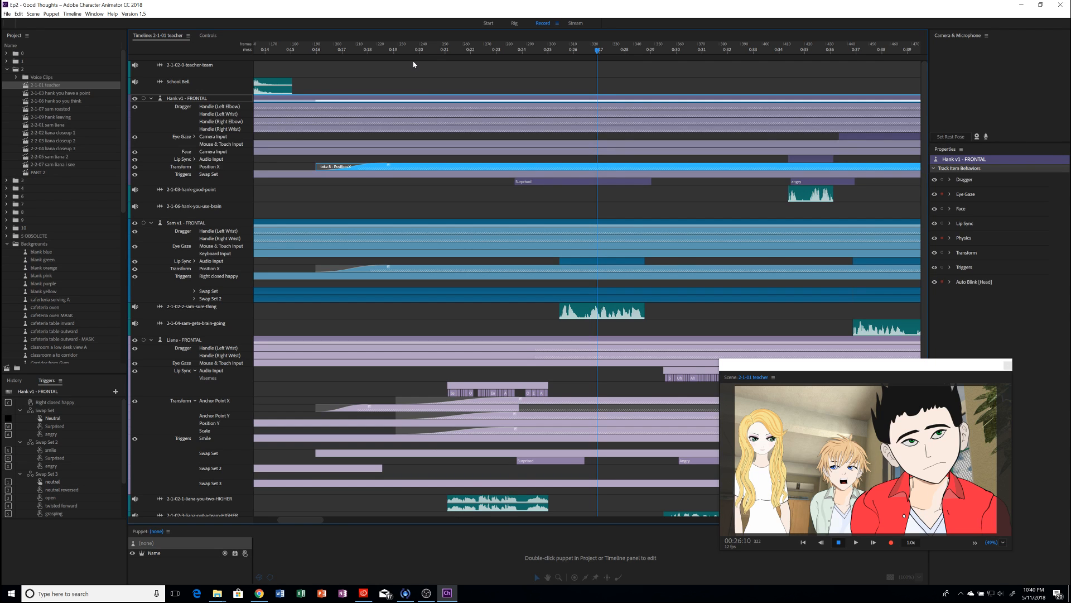
left_click(458, 51)
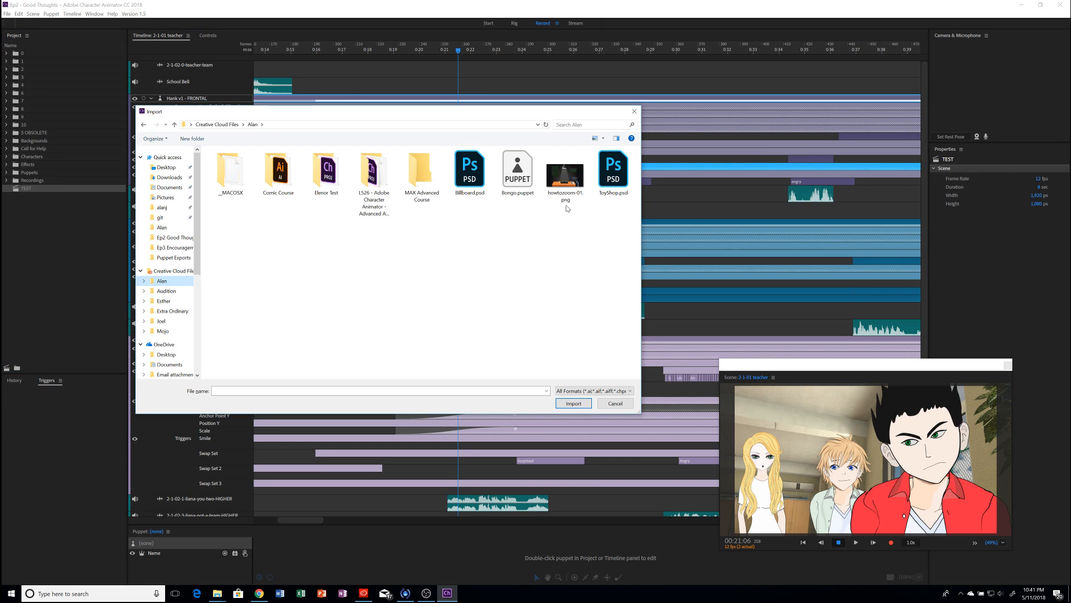
Step: Import howtozoom-01.png into the project
left_click(568, 182)
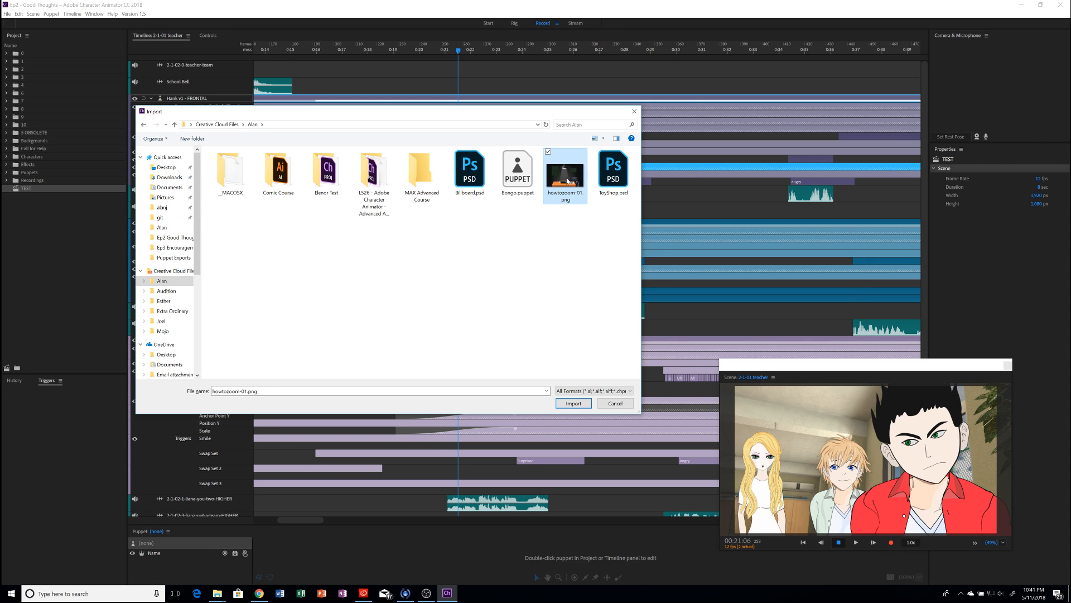
double_click(567, 181)
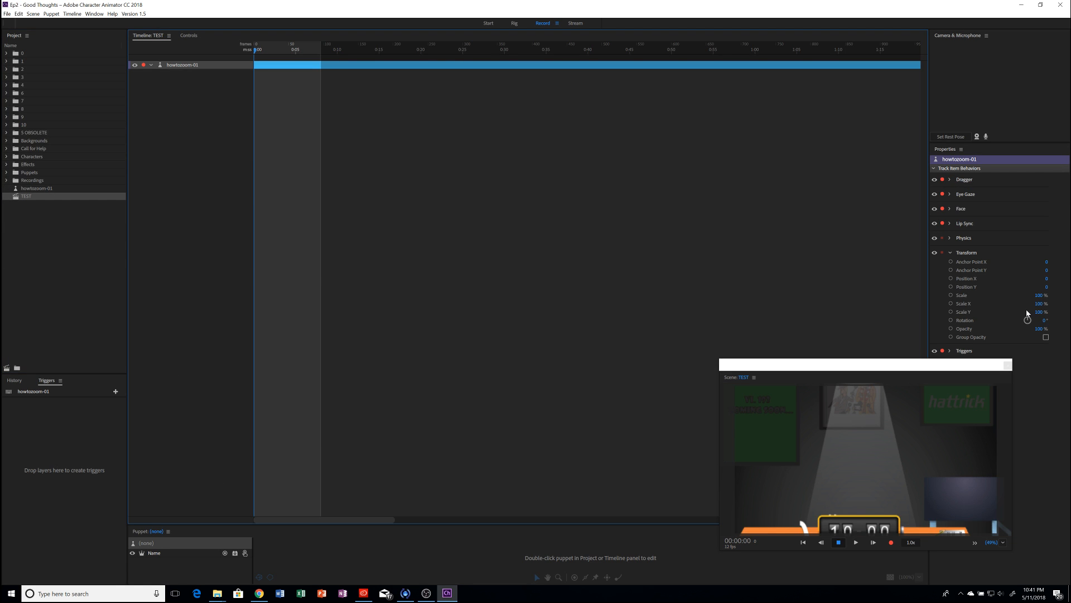
Step: Set the howtozoom-01 Transform Scale to 67% and shift the scene panel left
left_click_drag(1039, 295, 1036, 317)
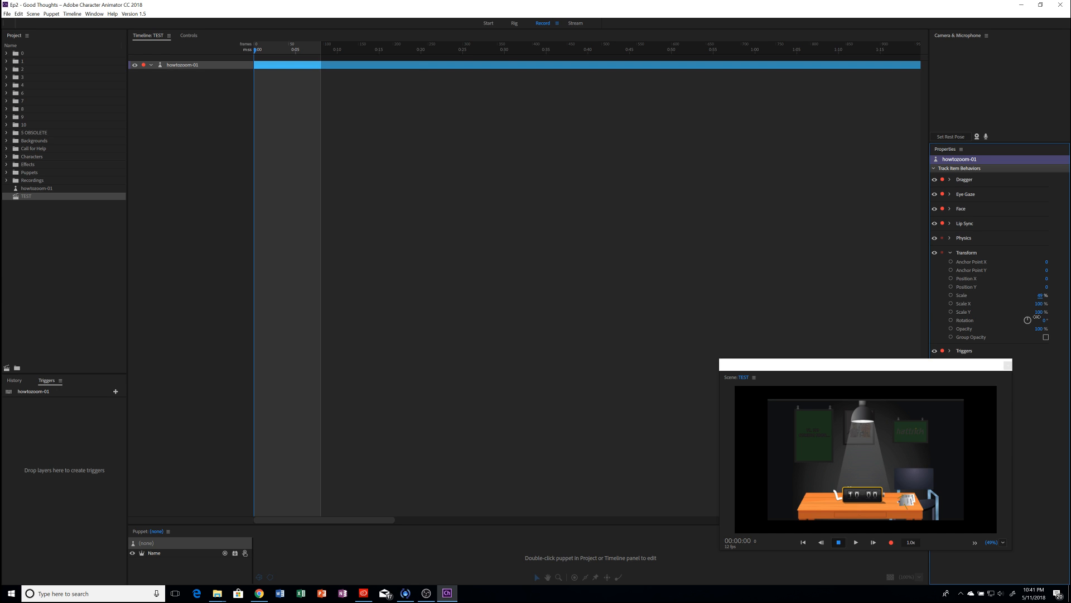
left_click_drag(1037, 316, 1029, 206)
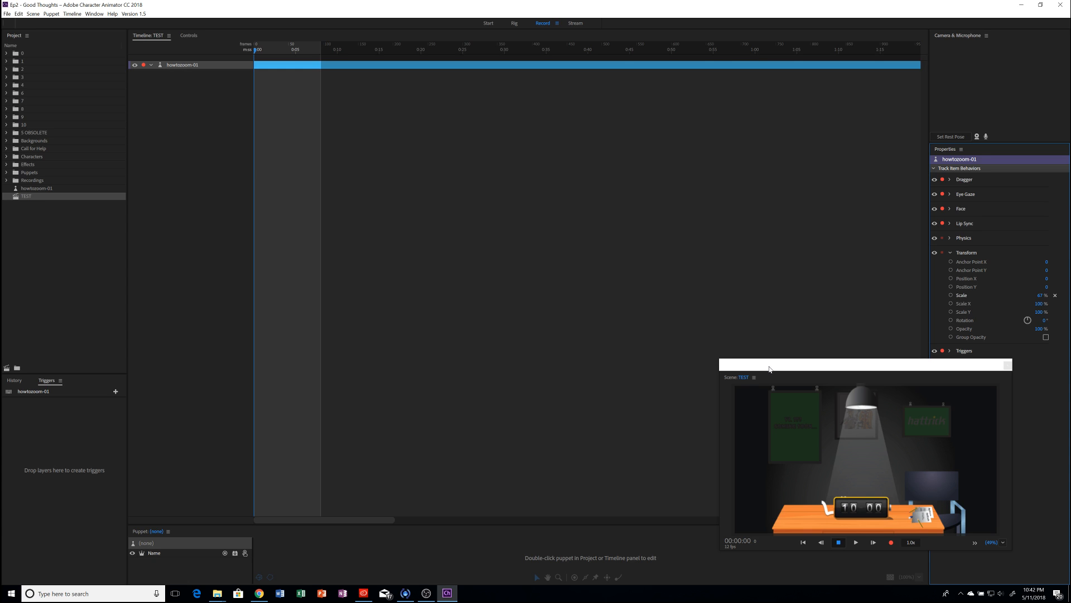
left_click_drag(769, 368, 659, 376)
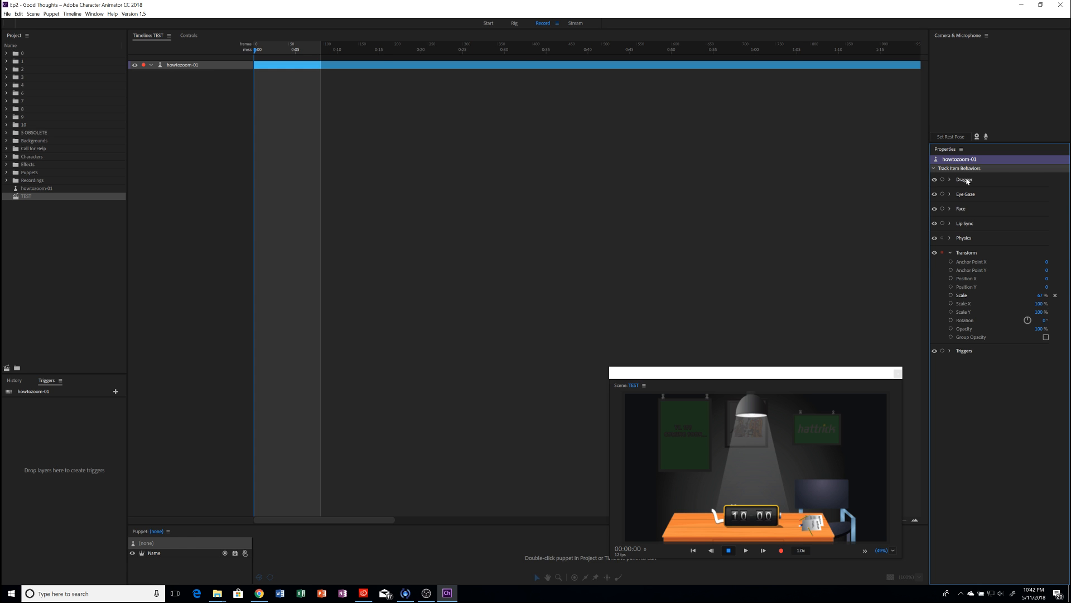
Step: Remove an unneeded behavior from howtozoom-01 and select its image layer for tagging
left_click(1047, 252)
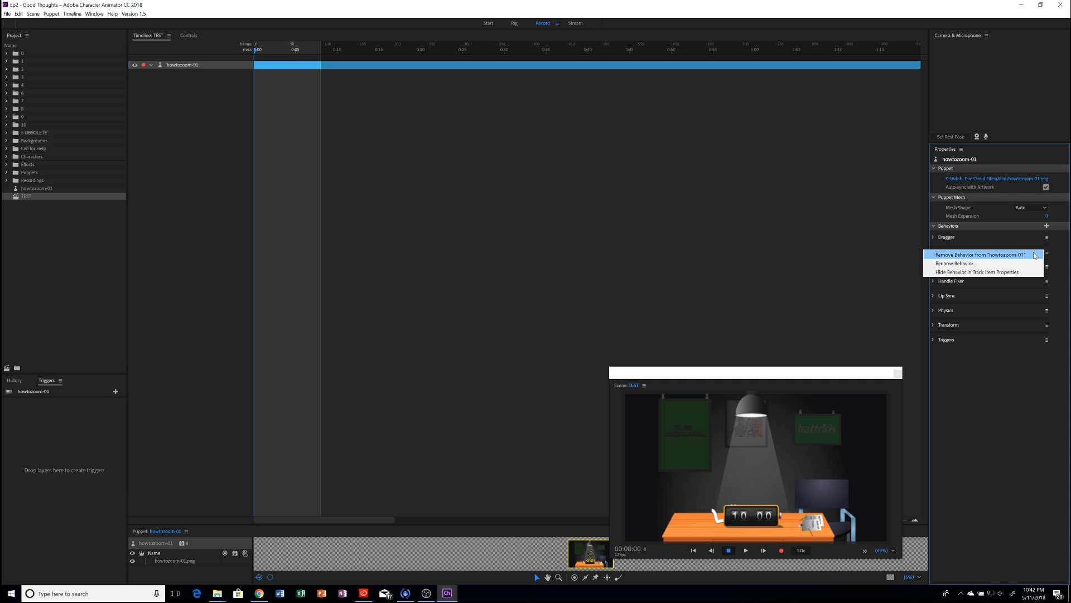
left_click(1035, 255)
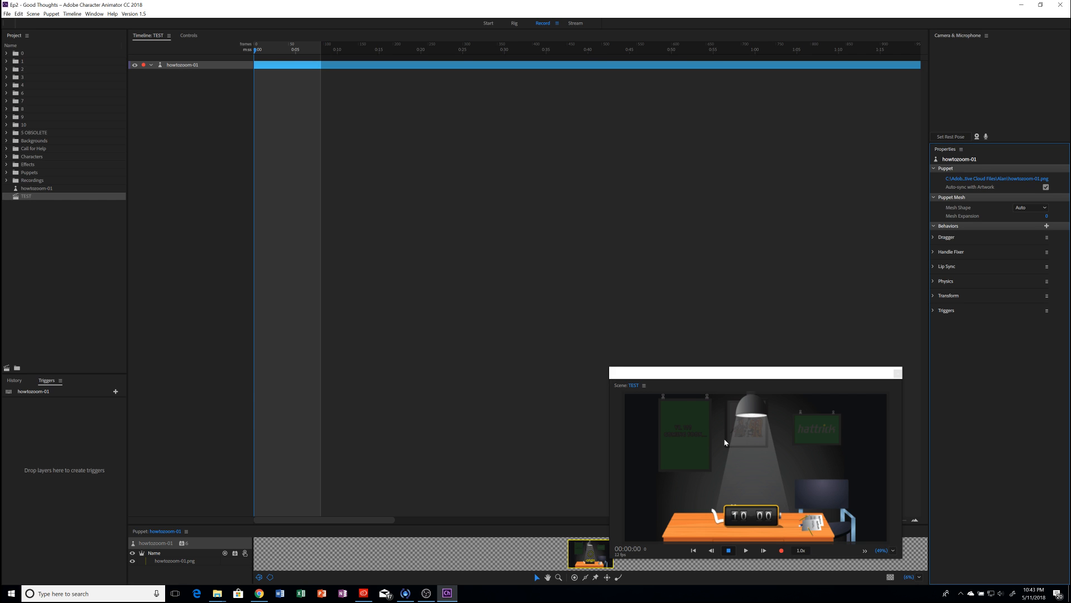
left_click(607, 577)
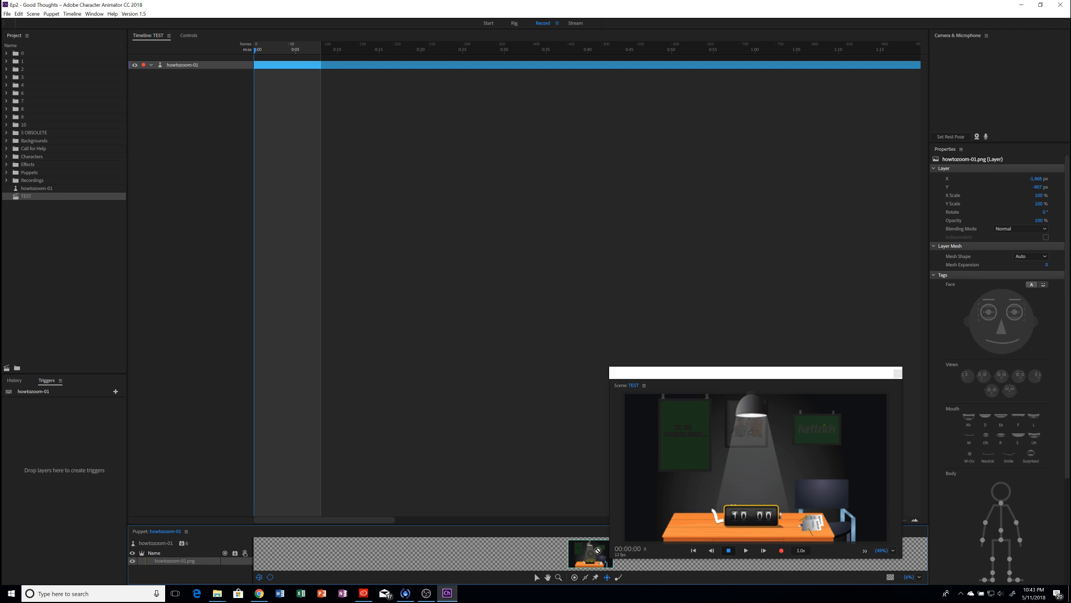
Step: In Rig mode, select the howtozoom-01 origin handle and tag it Draggable
left_click(515, 23)
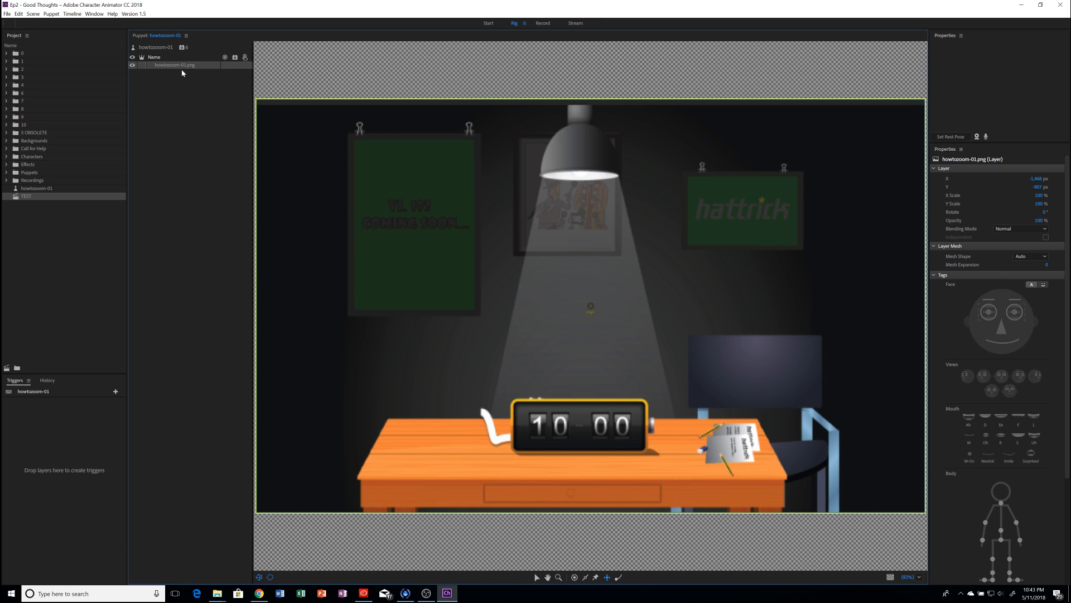
left_click(548, 363)
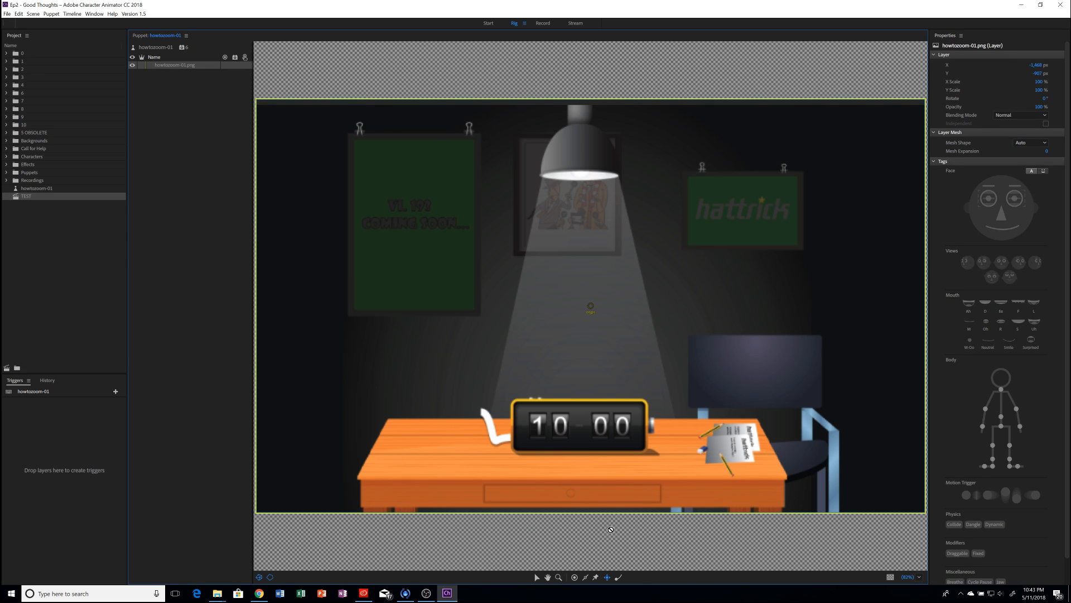
left_click(579, 351)
left_click(663, 361)
left_click(592, 308)
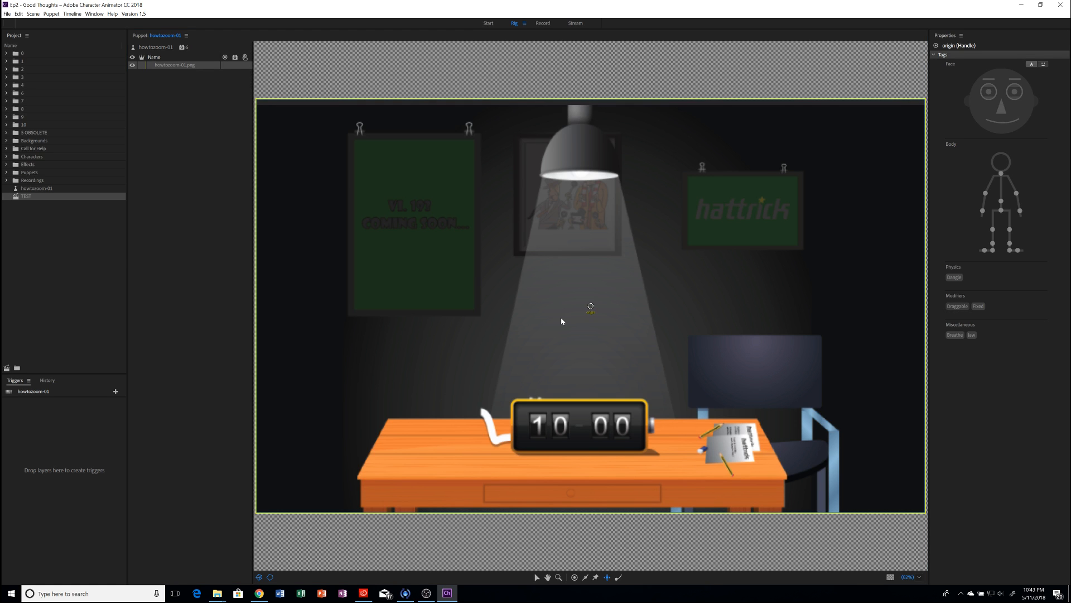
left_click(958, 307)
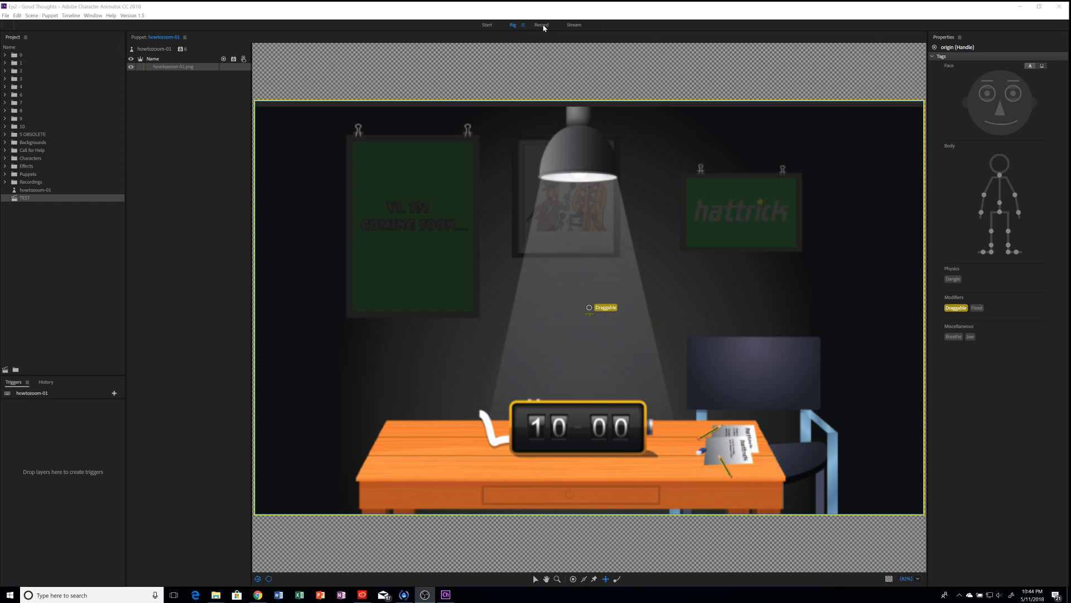
Step: Back in the TEST scene, leave the Dragger behavior unarmed and focus the timeline
left_click(543, 27)
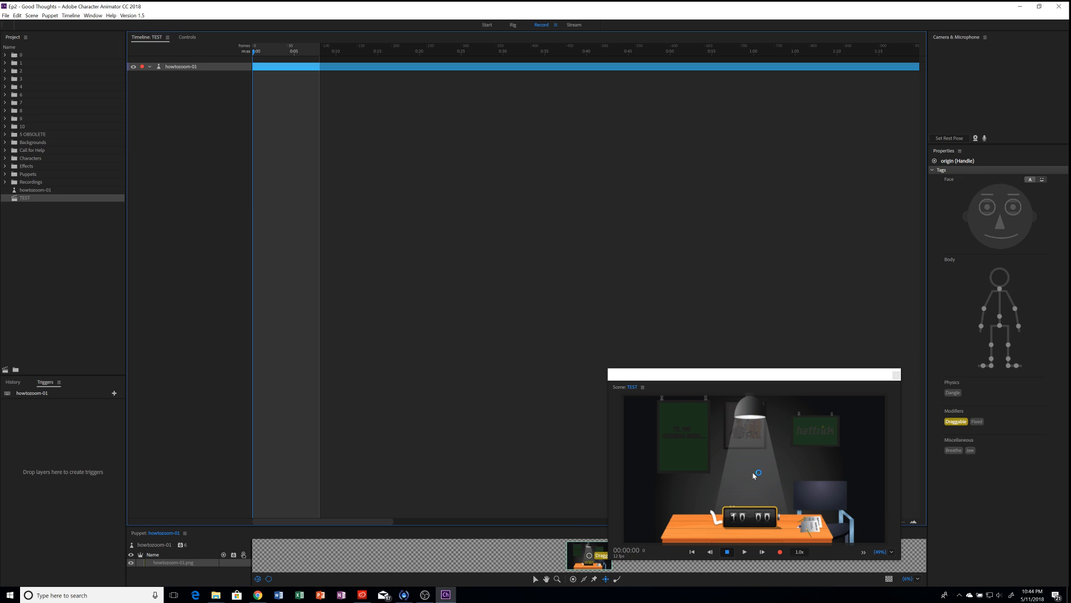
left_click(753, 475)
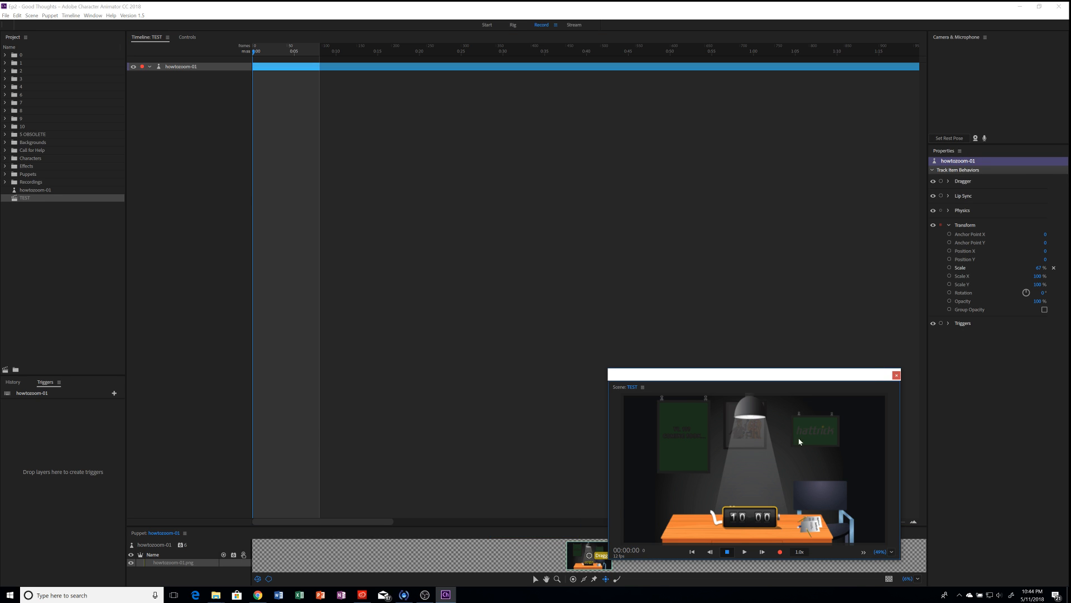
left_click(941, 180)
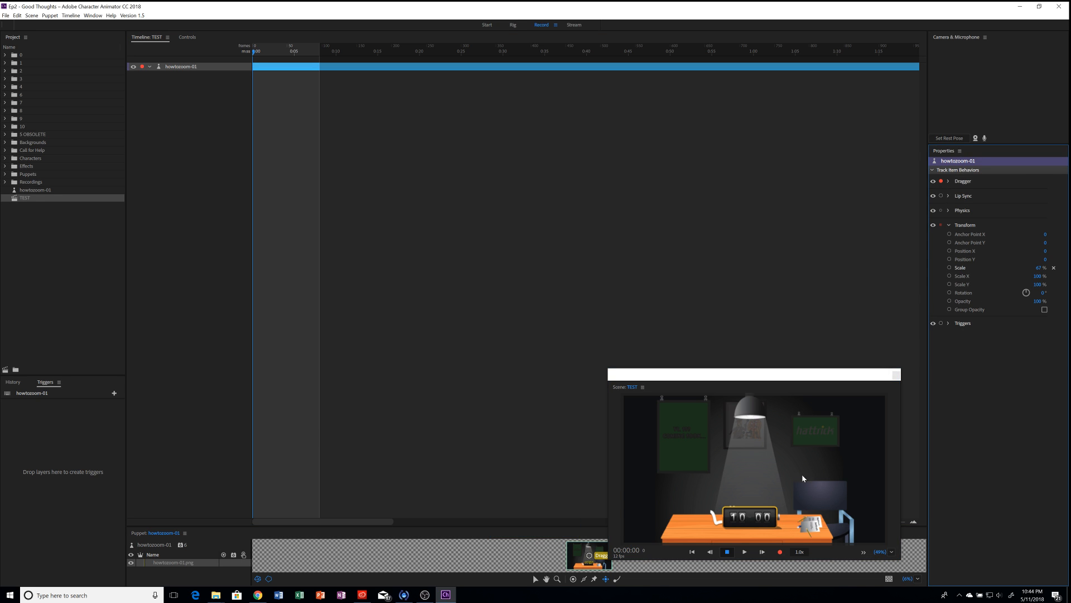
left_click(767, 486)
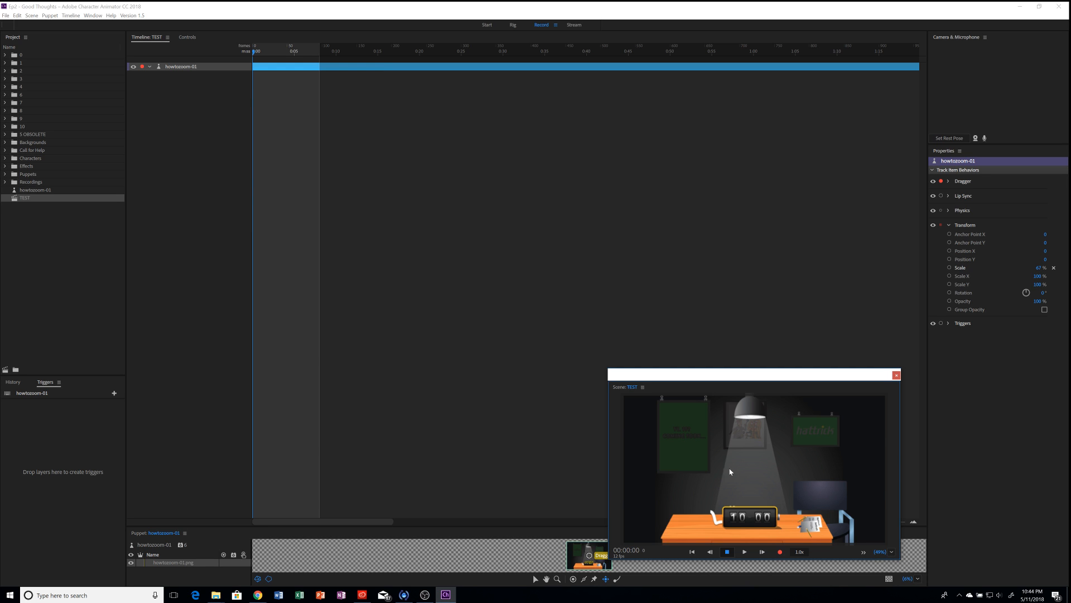
left_click(941, 181)
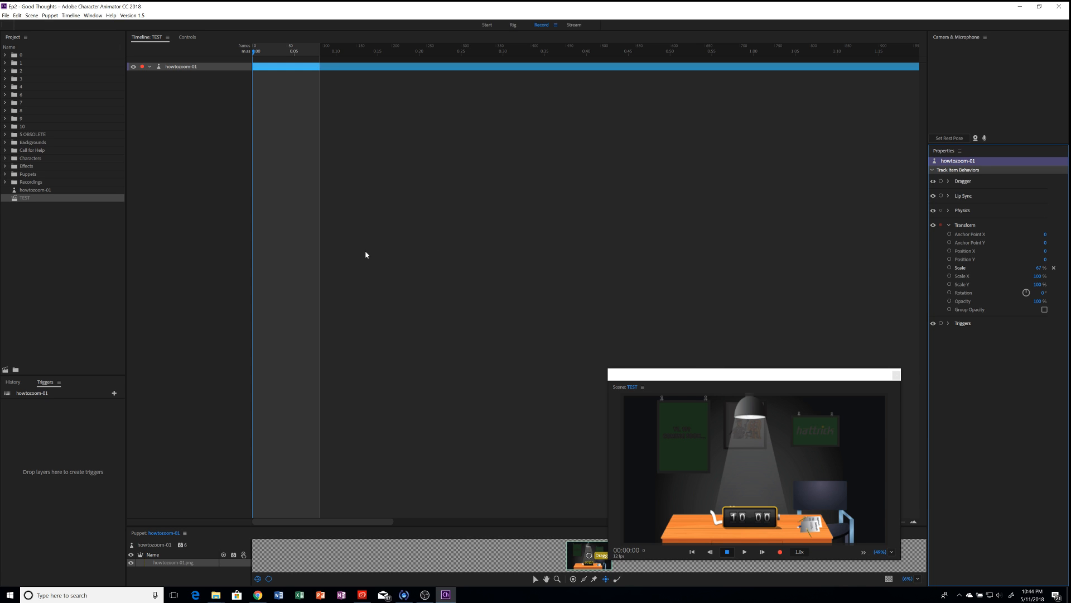
left_click(215, 72)
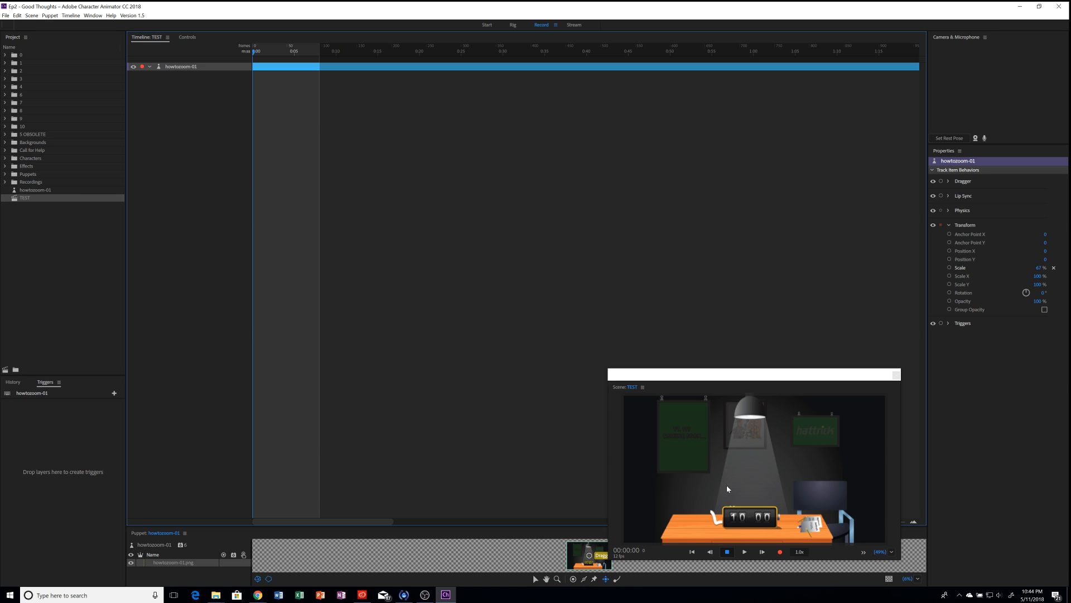
Step: Arm Transform Scale and Position X for recording
left_click(949, 268)
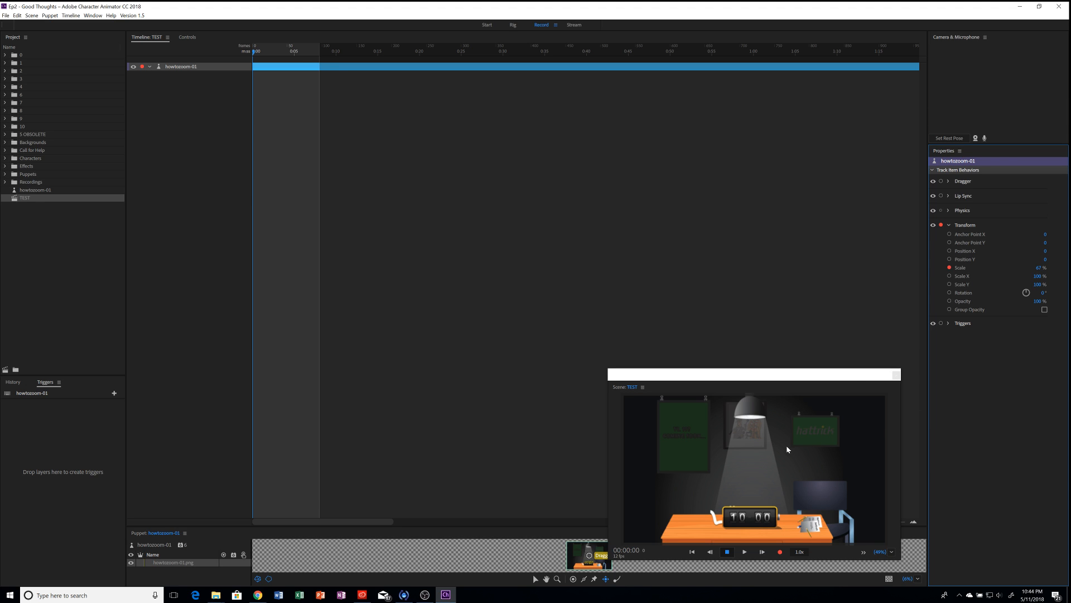
left_click(949, 251)
Step: Frame a close-up on the green poster: Scale 164%, Position X 882, Y 403, Anchor Point X 0
left_click_drag(1039, 269, 1021, 5)
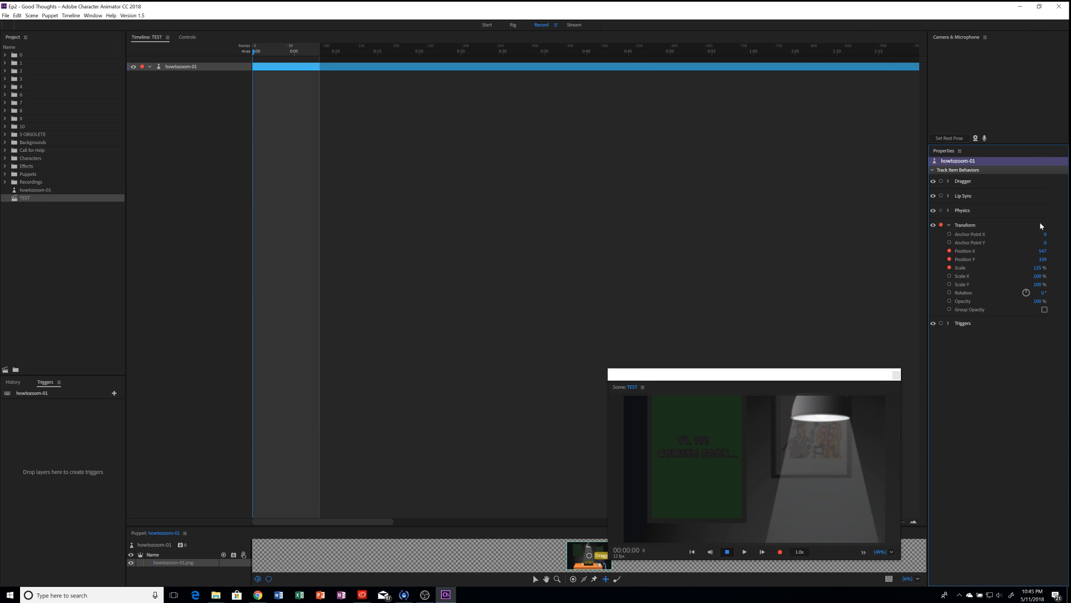
left_click_drag(1043, 253, 1035, 94)
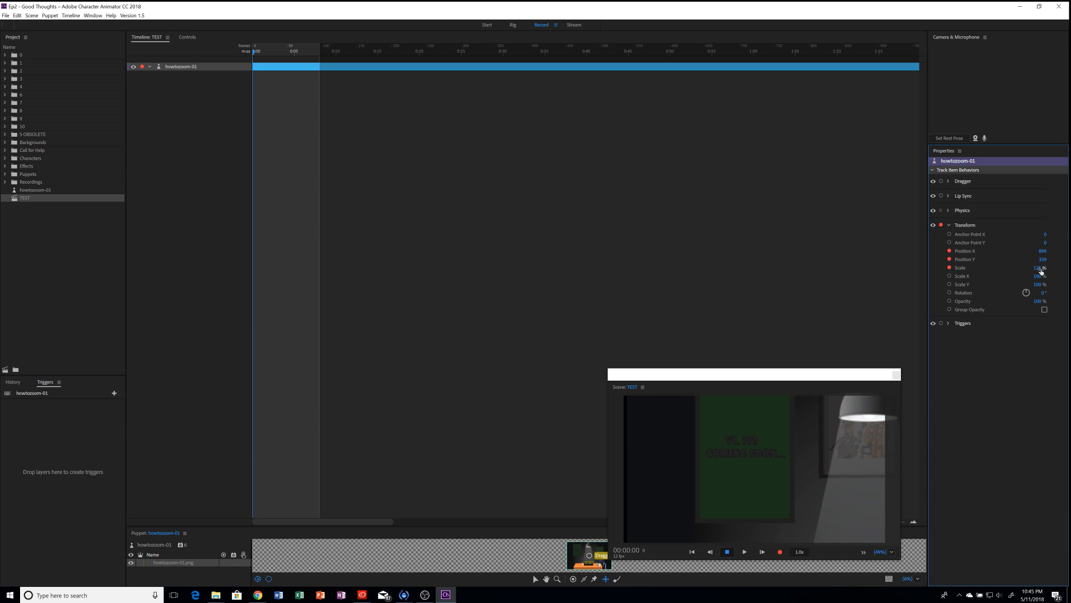
left_click_drag(1039, 269, 1040, 245)
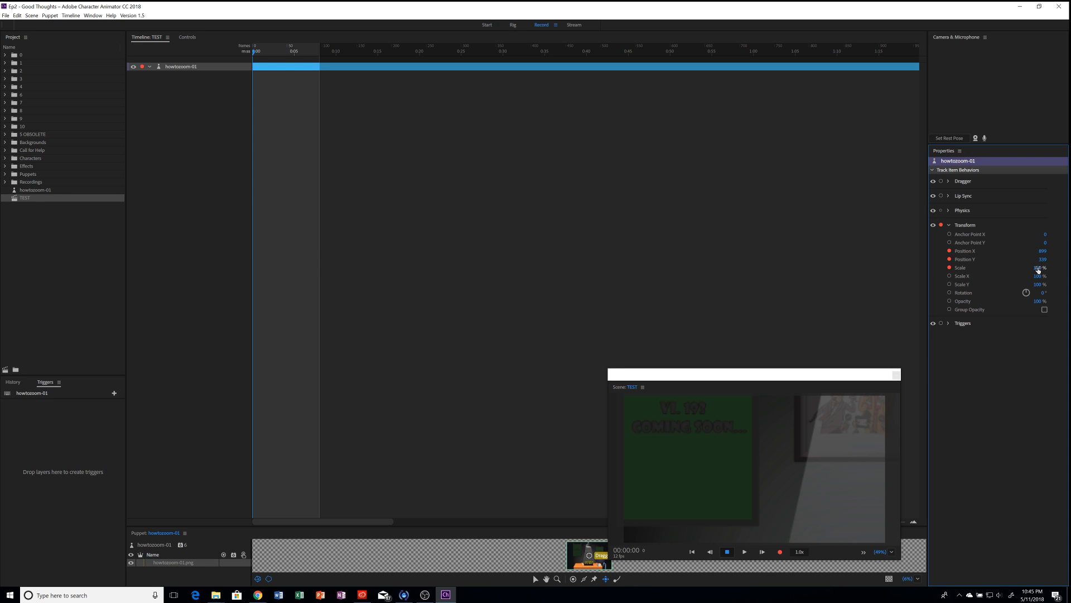
left_click_drag(1038, 267, 923, 232)
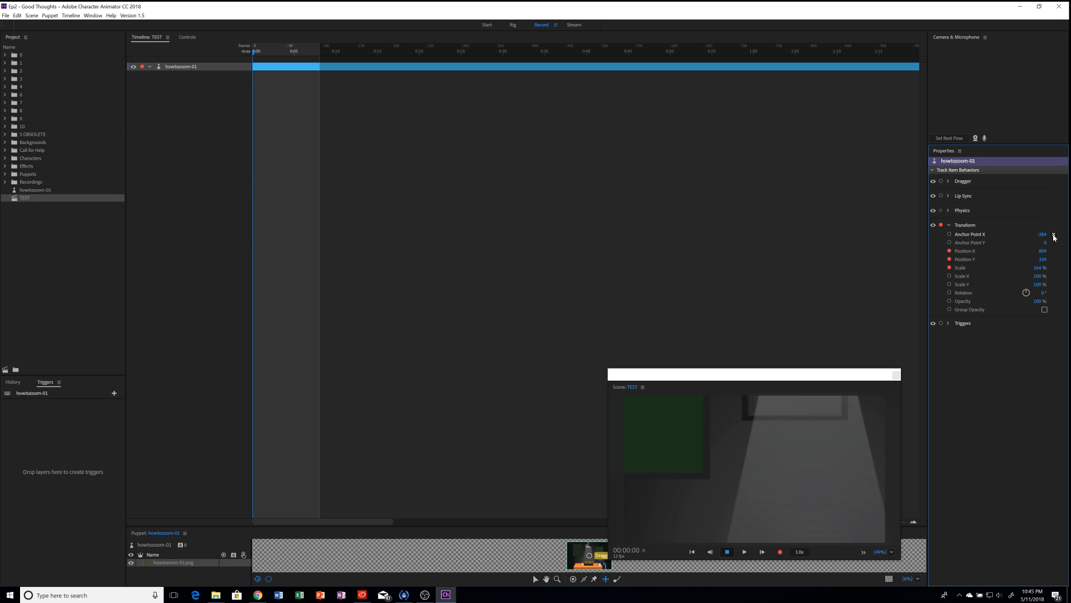
left_click(1054, 235)
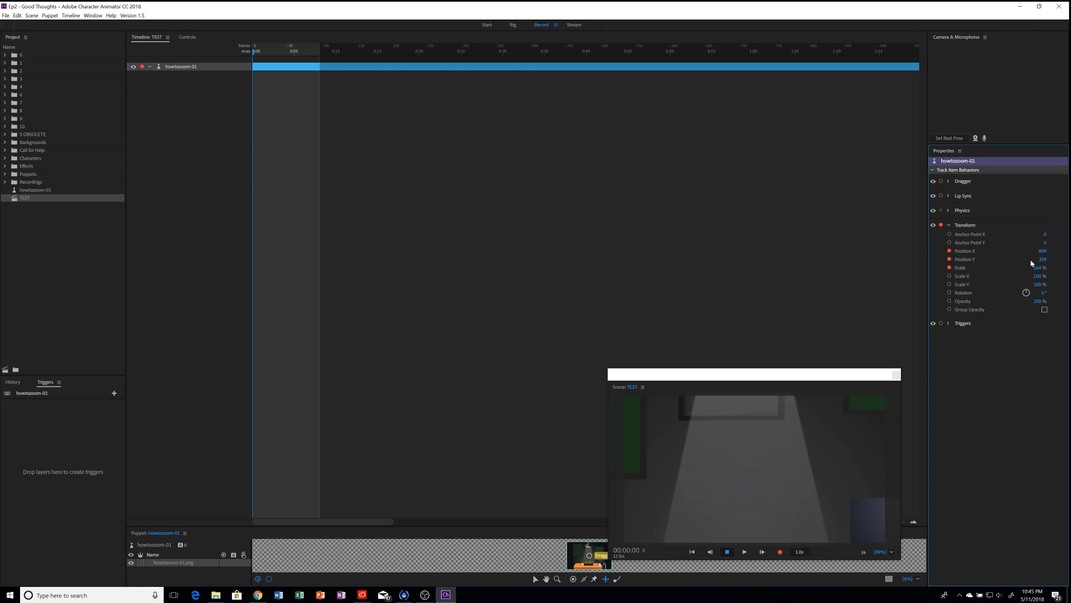
left_click_drag(1043, 251, 1046, 201)
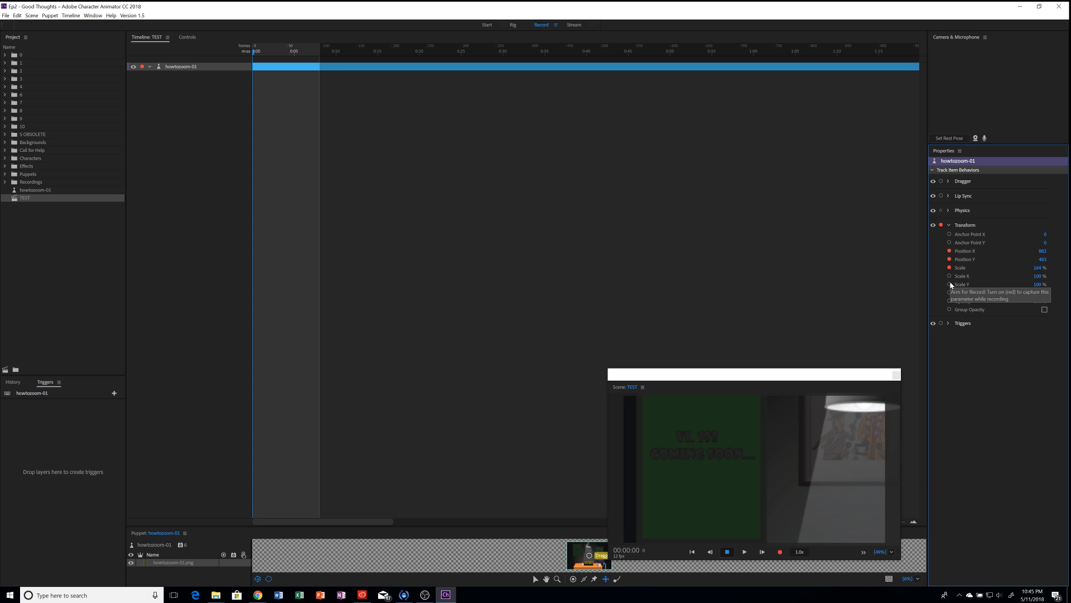
Step: Record a take of the armed Position X, Position Y and Scale values on howtozoom-01
key("ctrl+r")
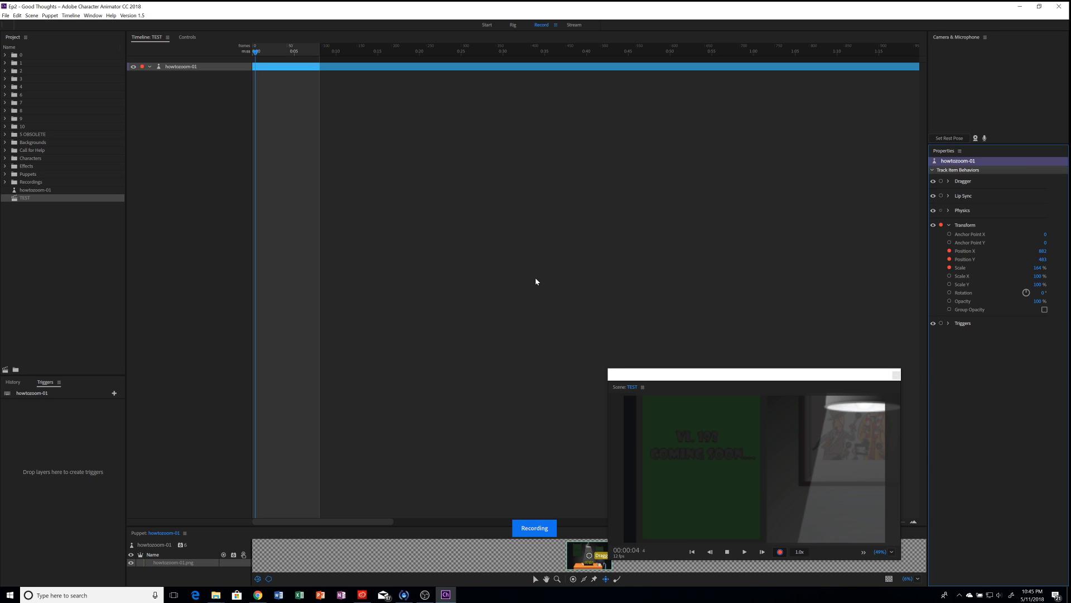
key("space")
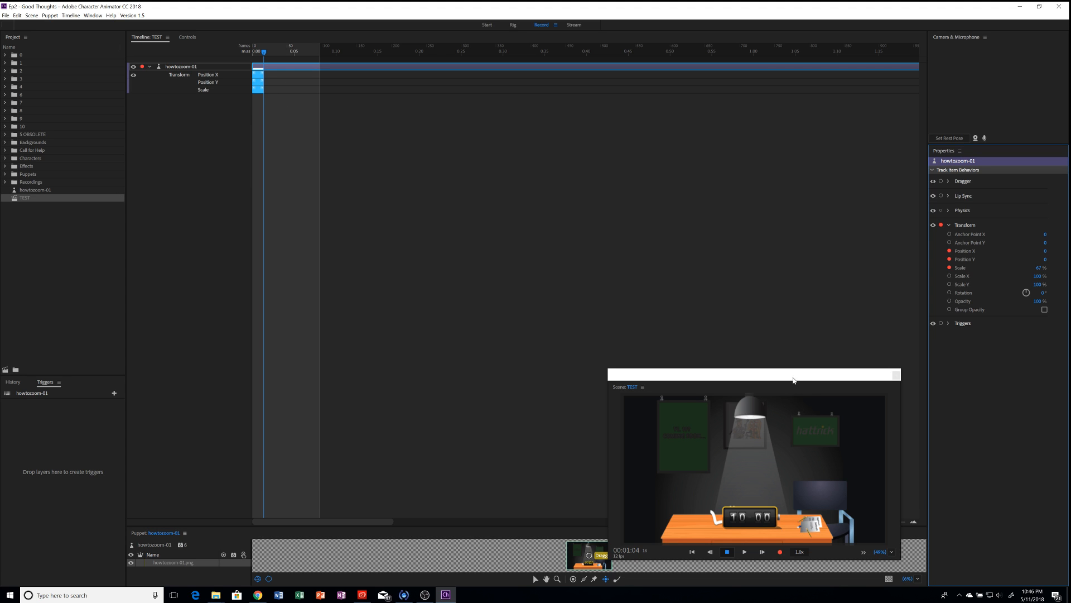
Step: Lengthen the Position X, Y and Scale takes slightly and return the playhead to 0:00
left_click_drag(885, 374, 874, 302)
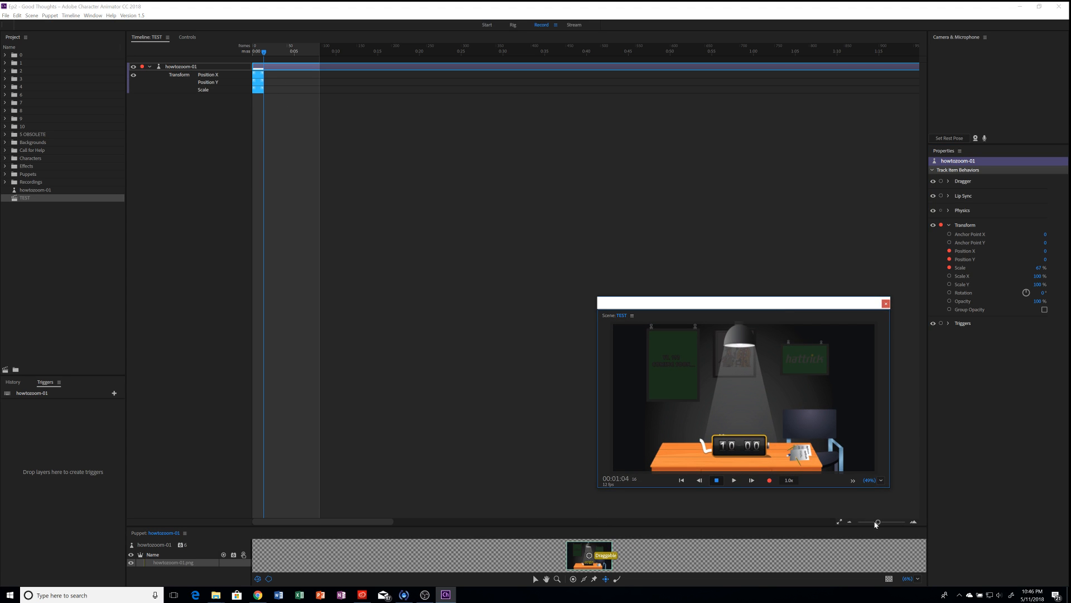
left_click_drag(876, 522, 885, 522)
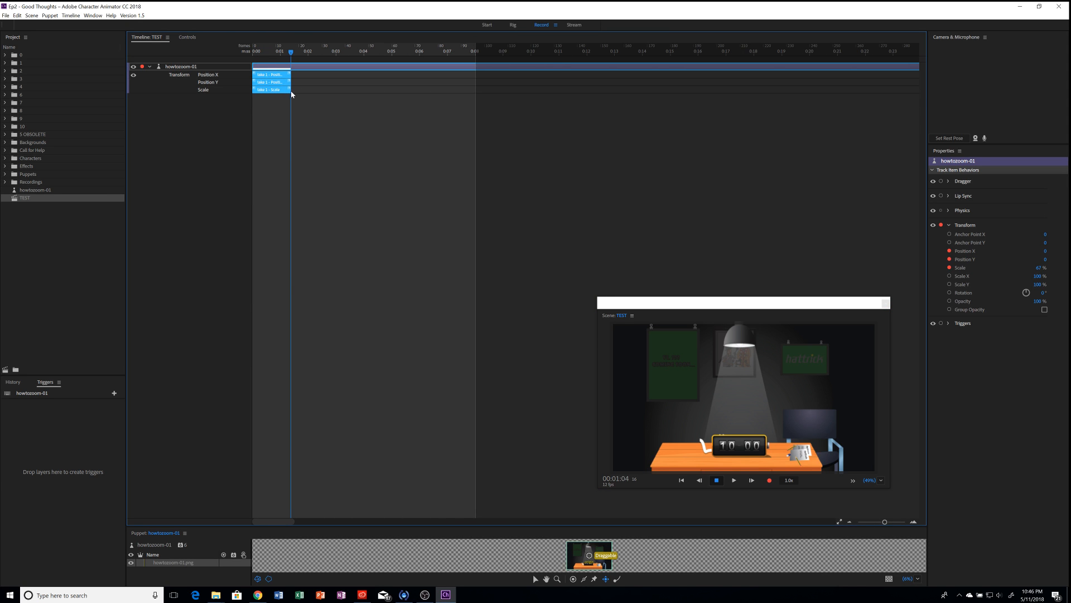
left_click_drag(293, 91, 307, 92)
left_click_drag(291, 52, 323, 76)
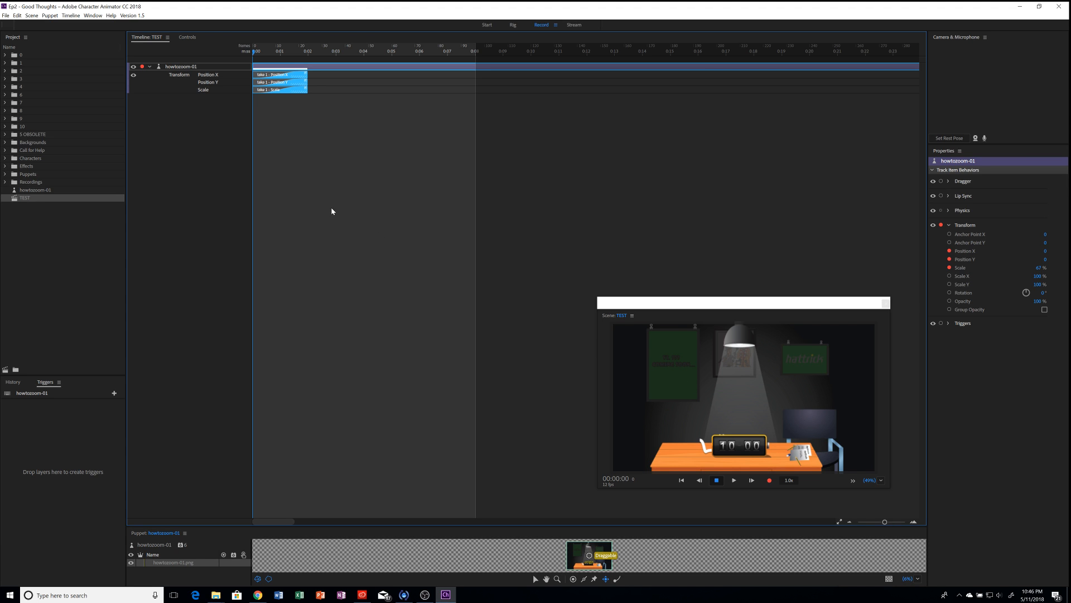
key("space")
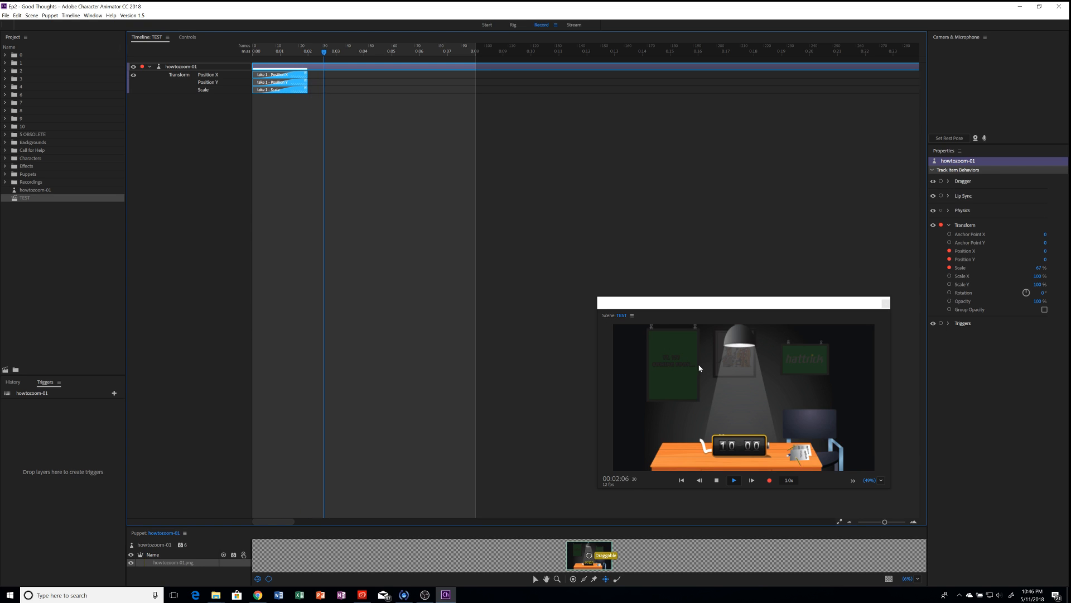
key("space")
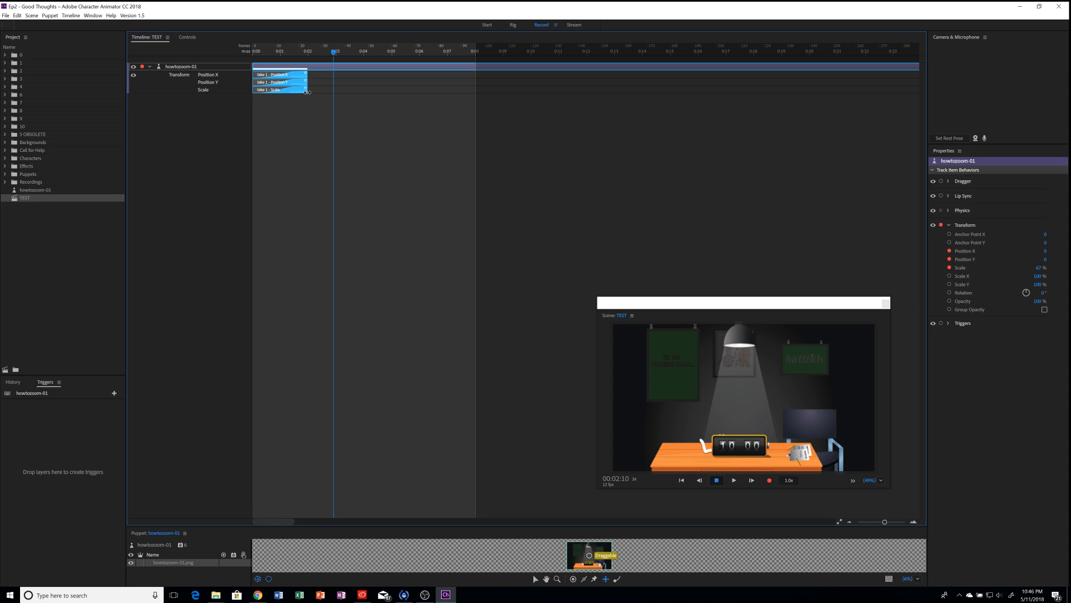
left_click_drag(307, 92, 336, 93)
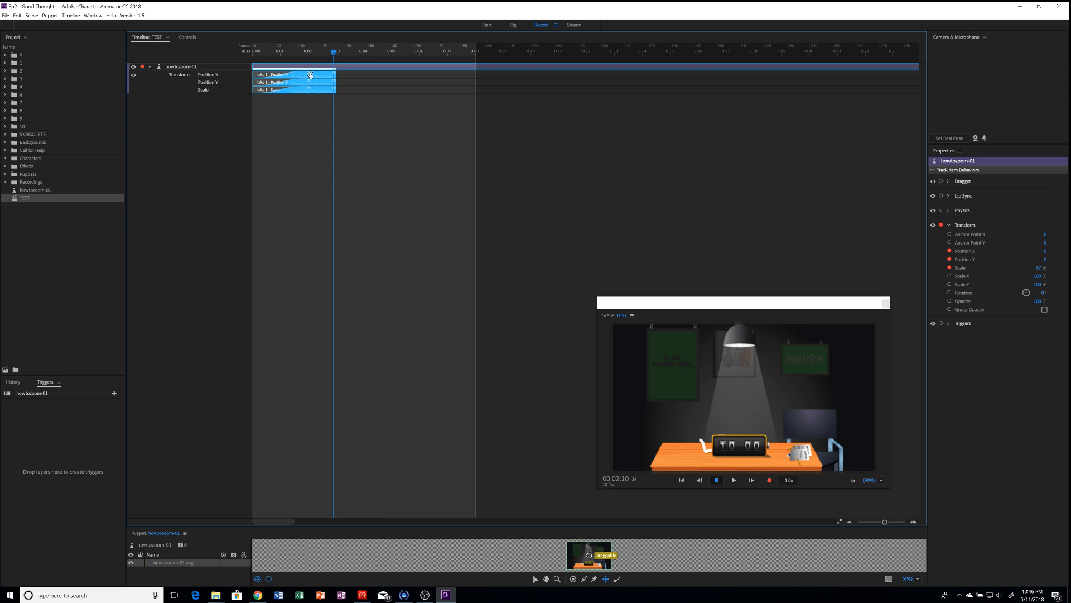
left_click_drag(262, 50, 253, 50)
key("space")
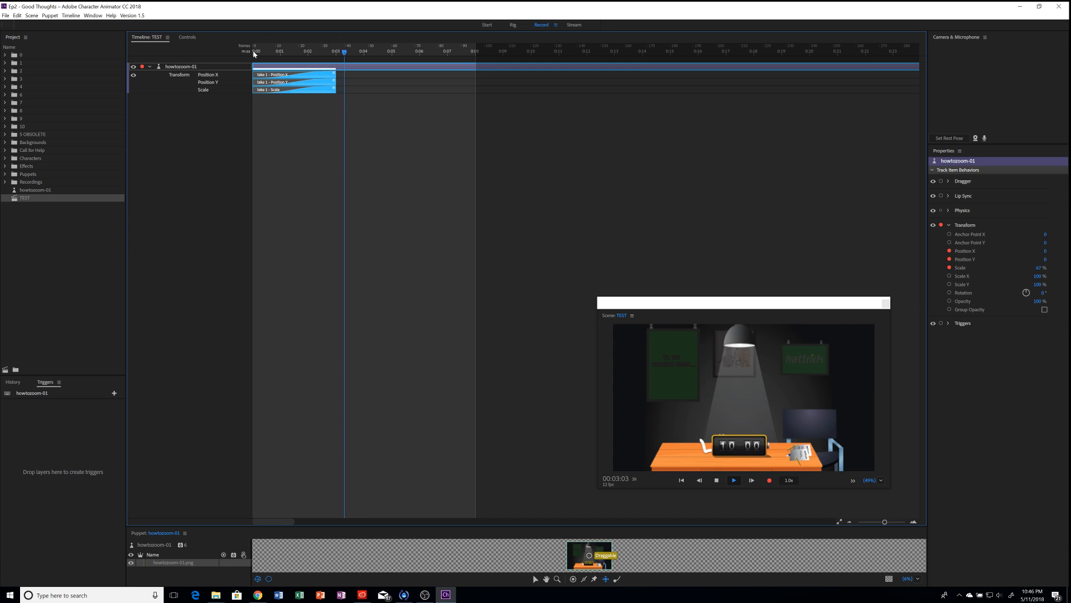
key("space")
key("ctrl+z")
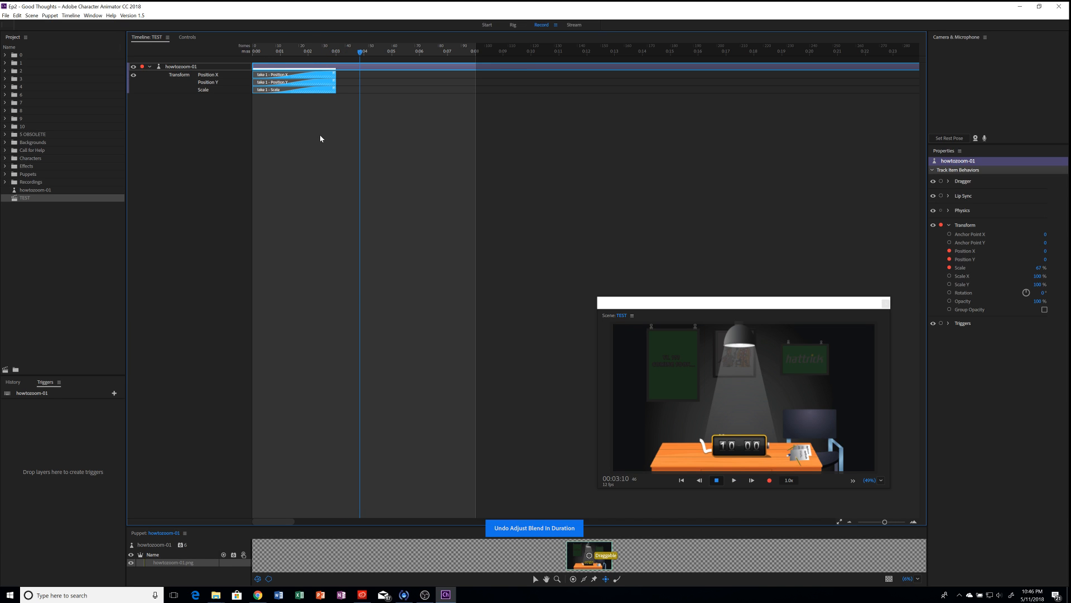
key("ctrl+z")
key("ctrl+shift+z")
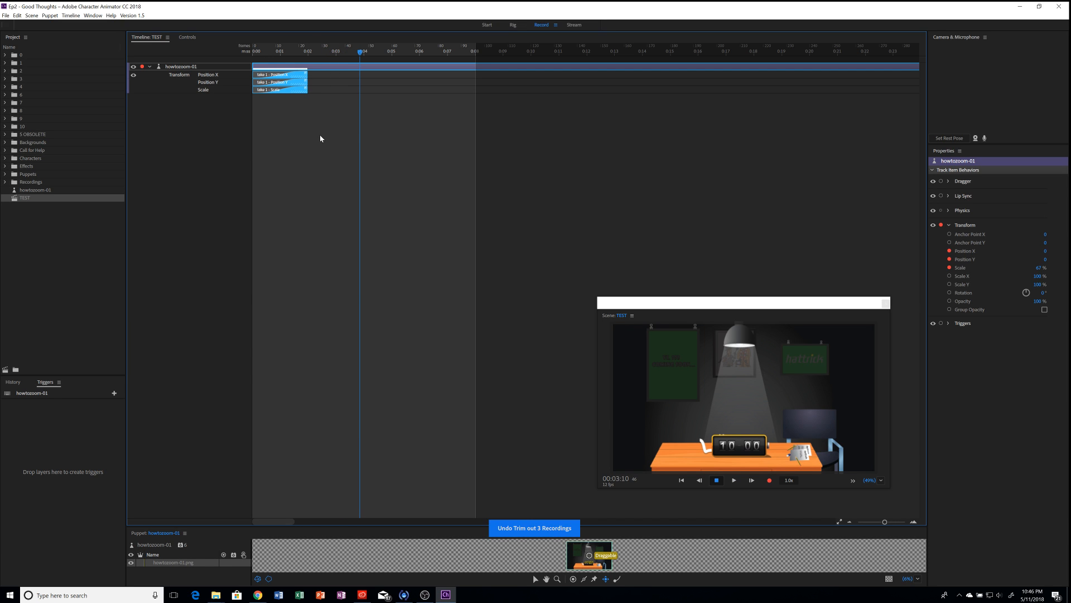
Step: Stretch the three takes to about 0:10, scrub to check the zoom, and select howtozoom-01
left_click_drag(305, 89, 540, 99)
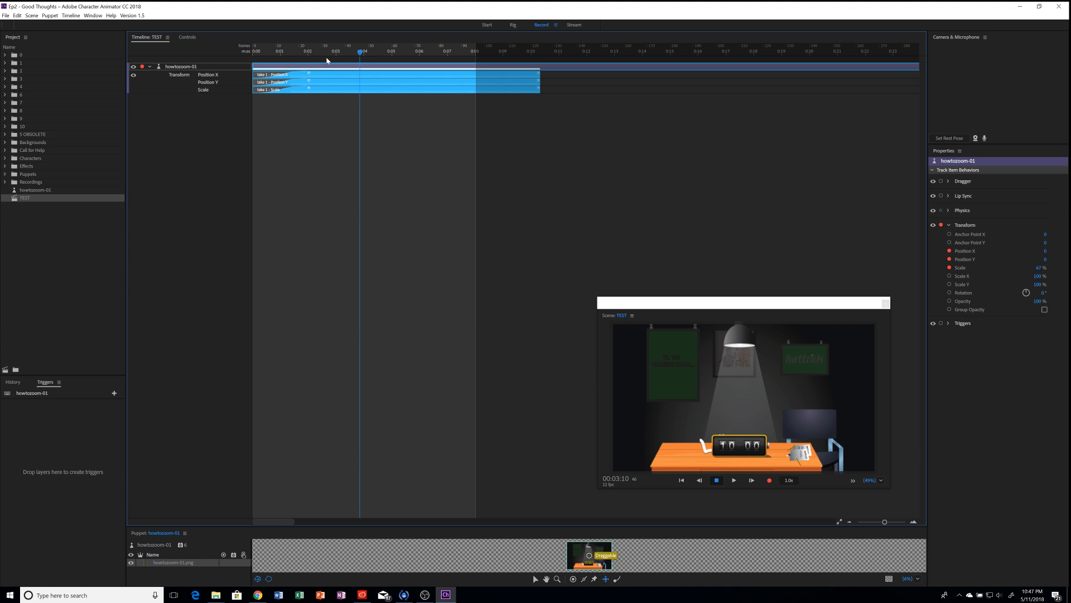
left_click(287, 56)
left_click(281, 56)
left_click_drag(281, 56, 338, 52)
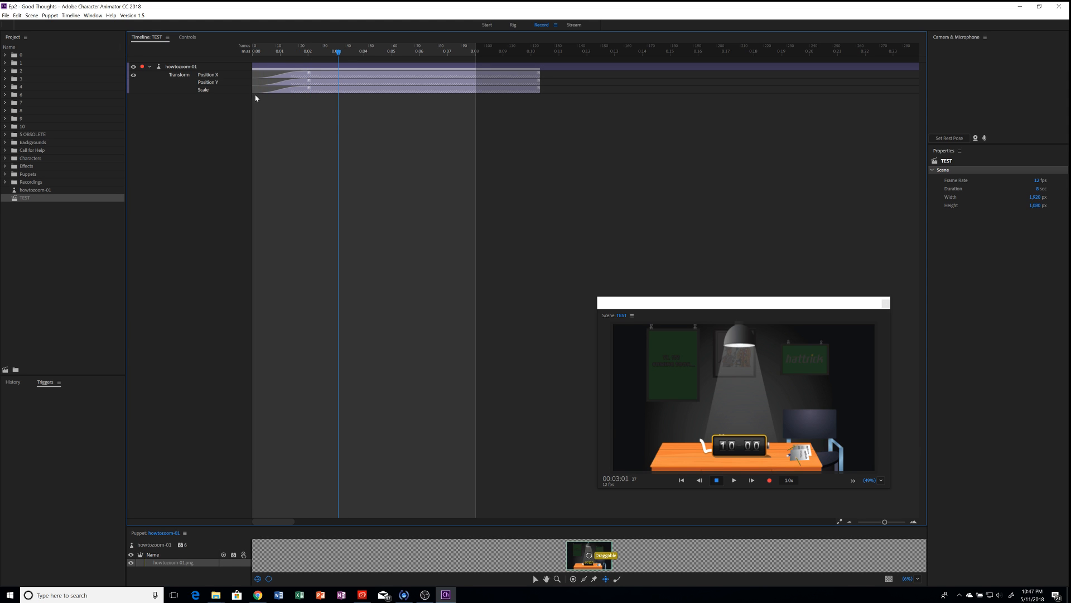
left_click(183, 68)
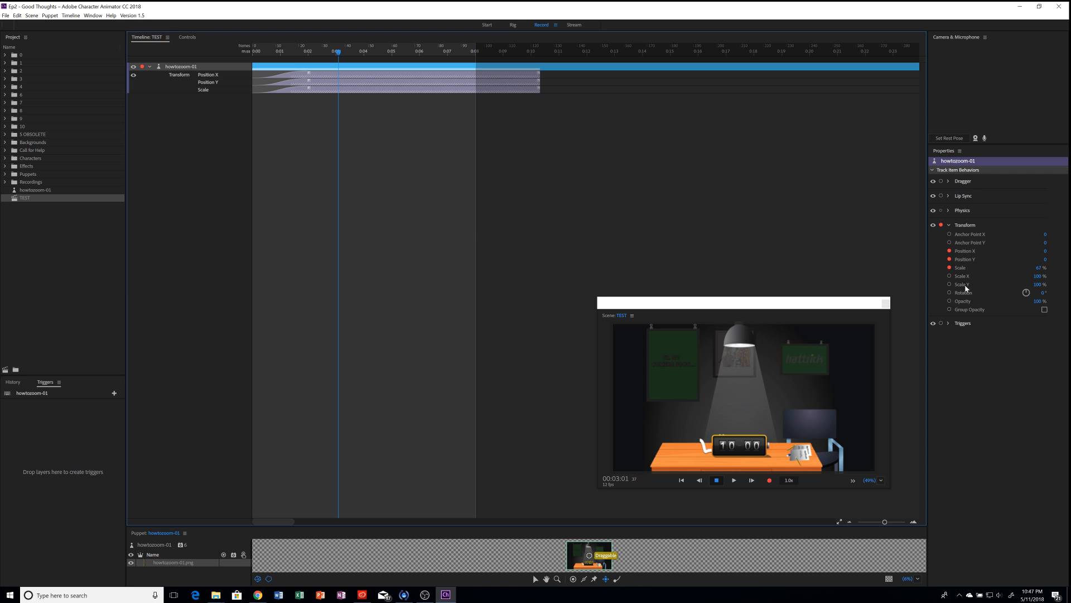
left_click(941, 225)
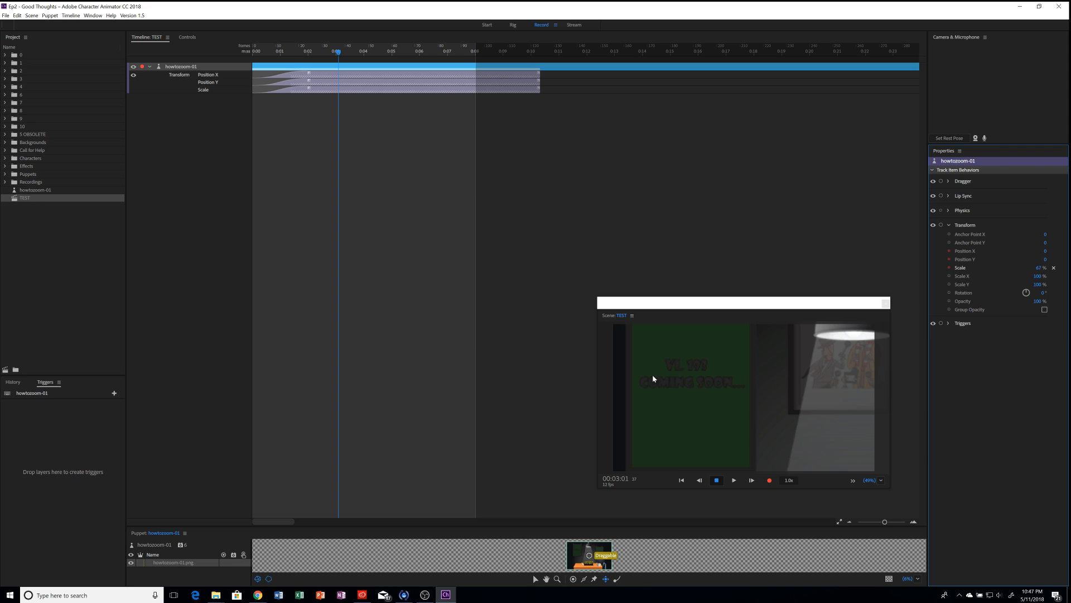
left_click(941, 225)
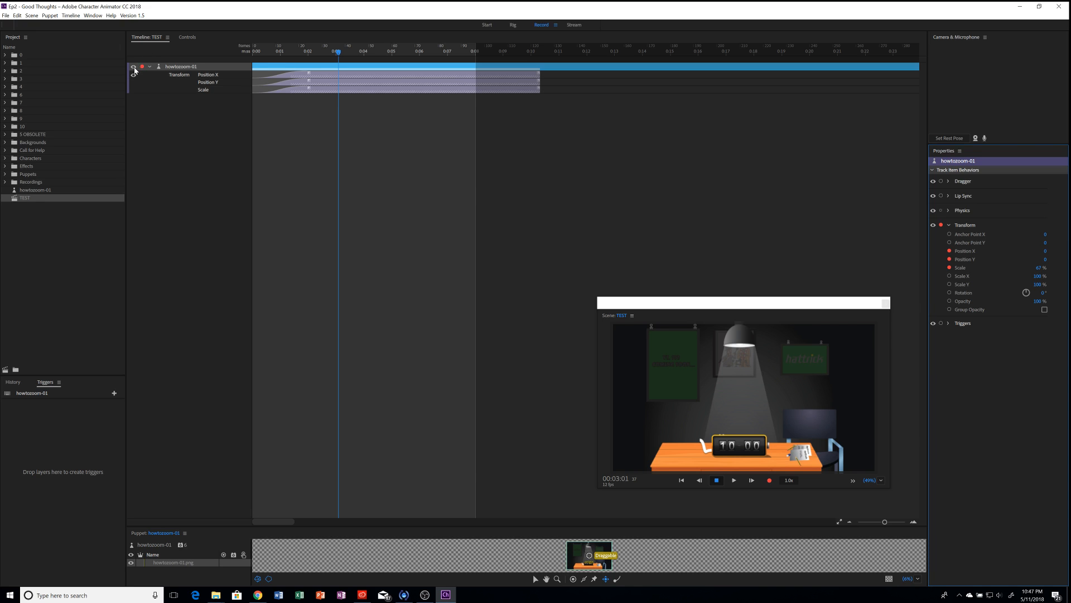
left_click(942, 224)
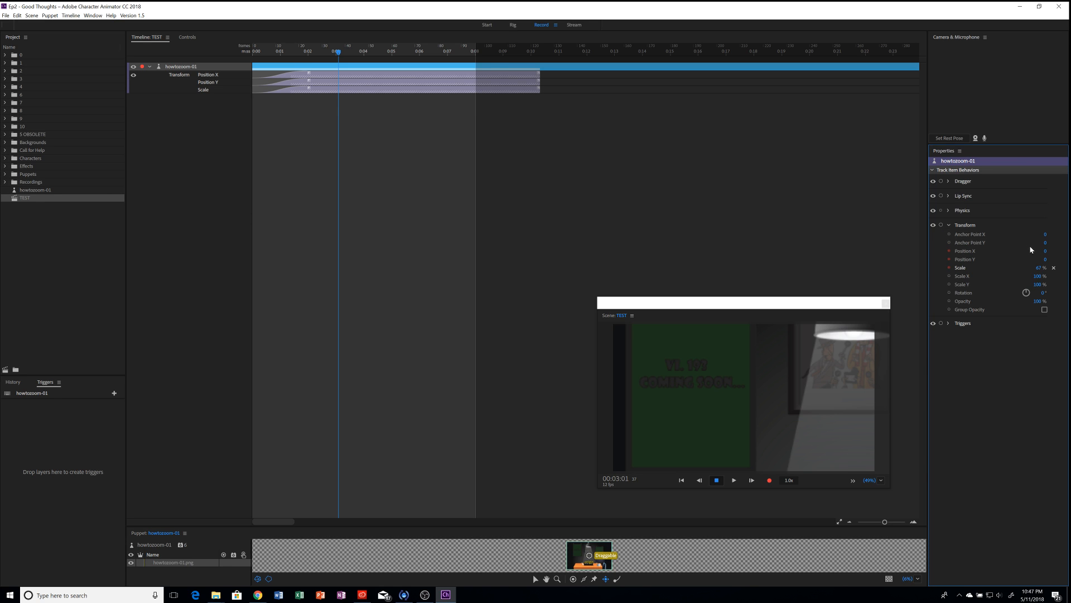
left_click(941, 225)
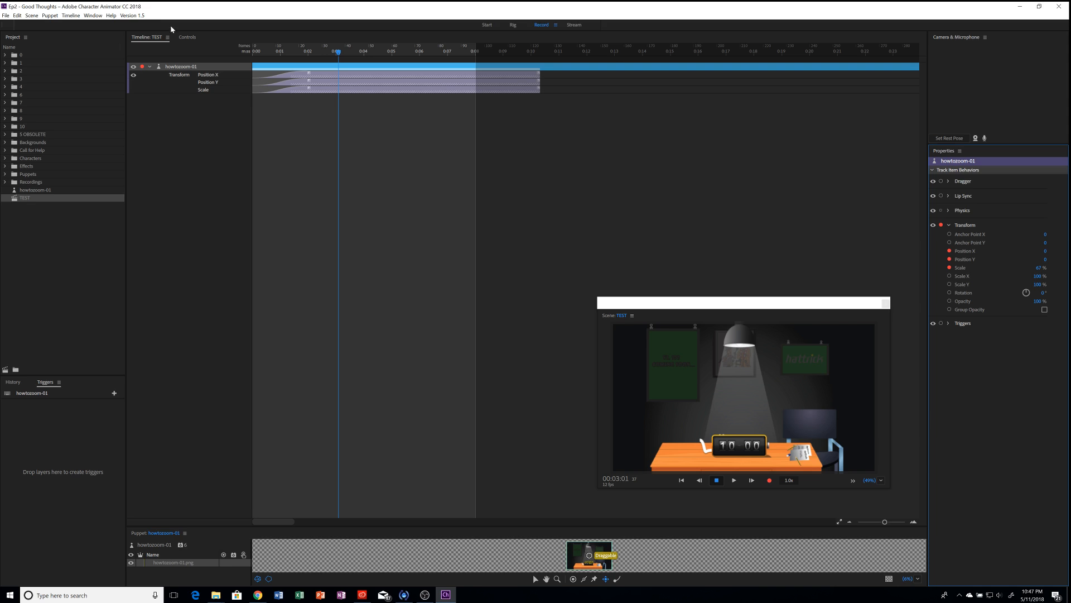
left_click_drag(338, 54, 310, 55)
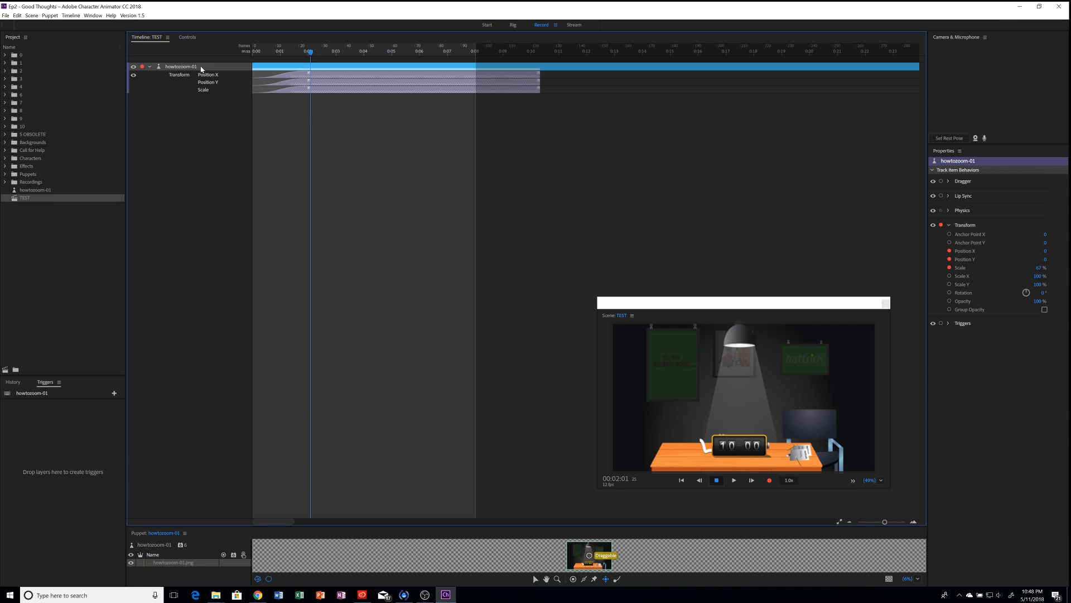
Step: Switch howtozoom-01 to Rig mode and enlarge the Puppet panel to show the full classroom artwork
left_click(799, 193)
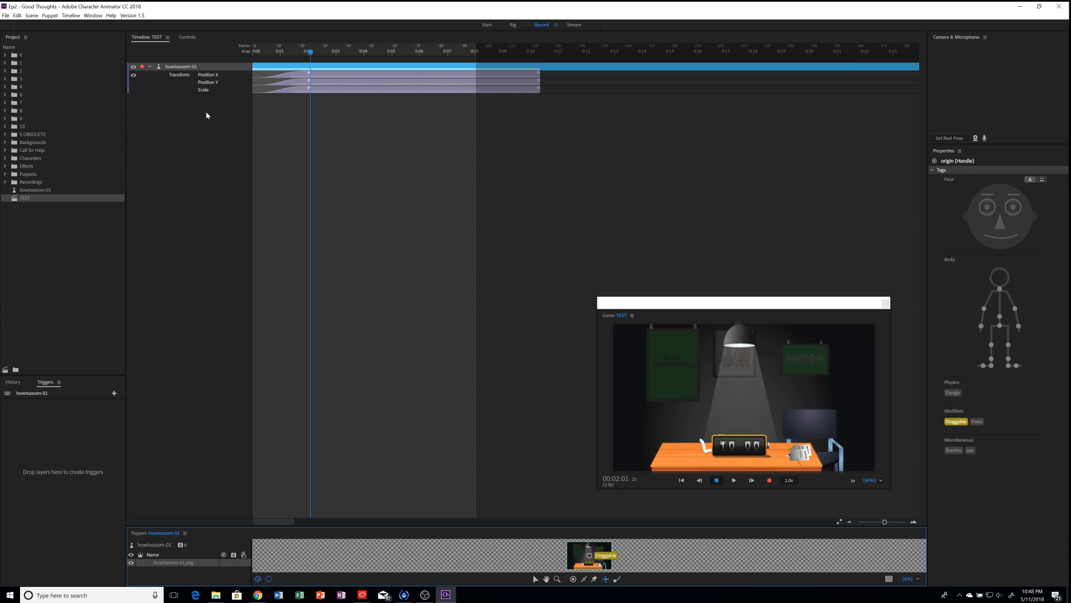
left_click(197, 70)
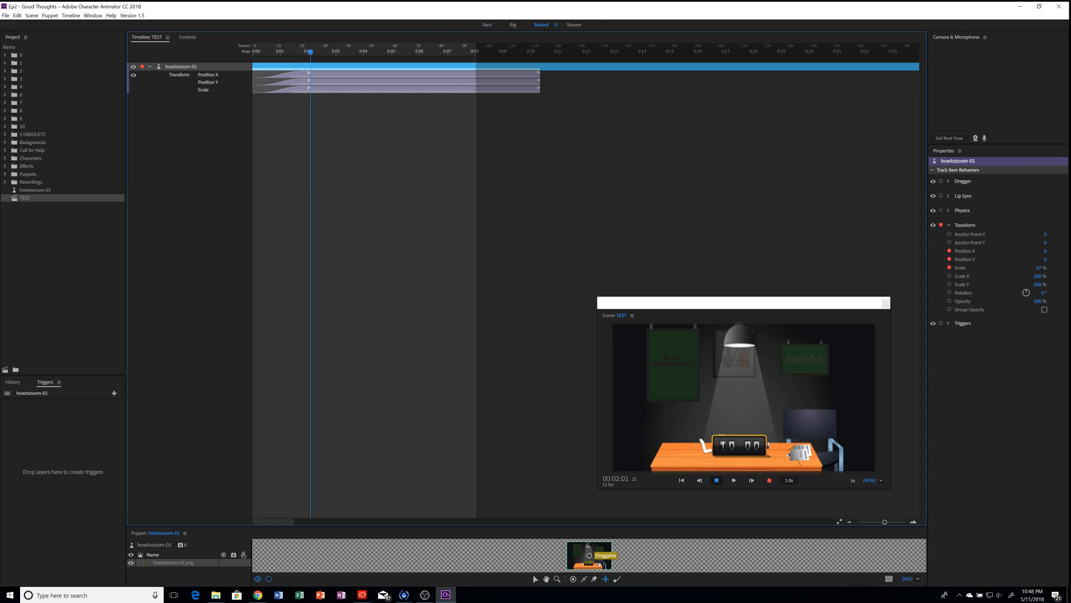
left_click(1030, 171)
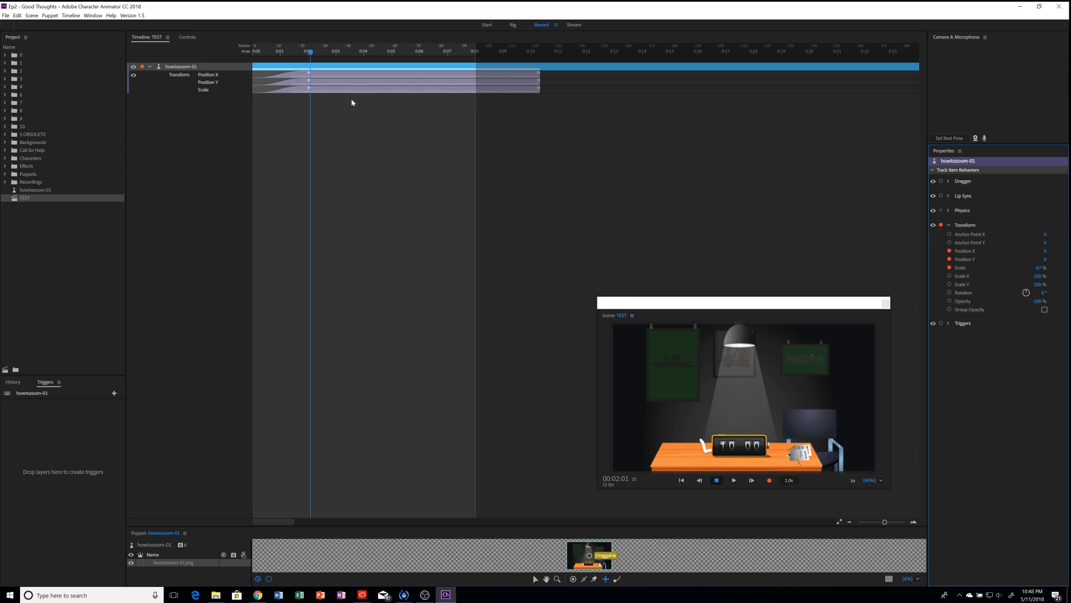
left_click(518, 26)
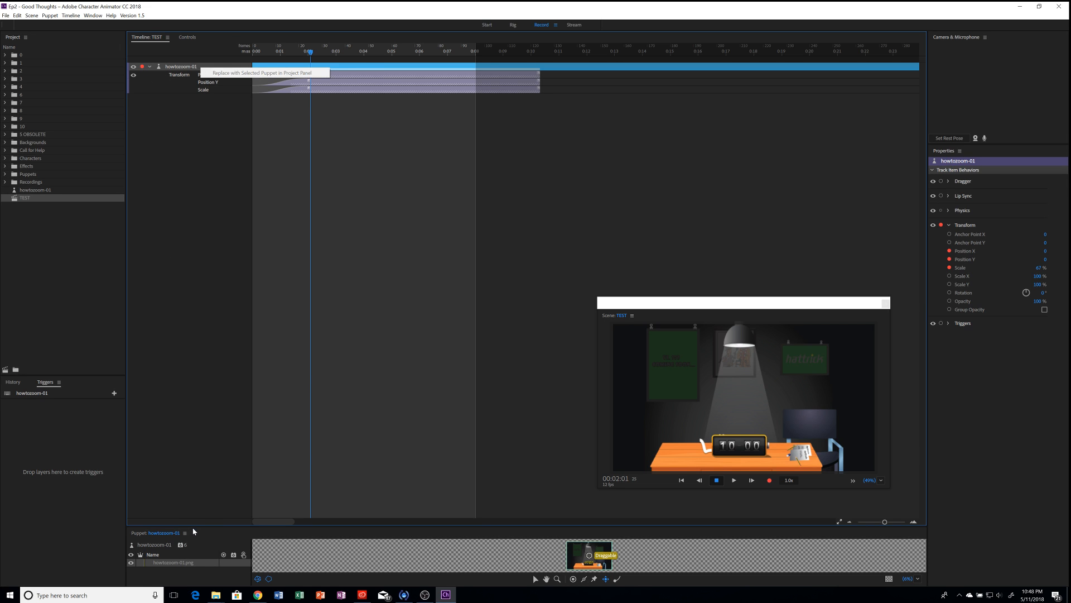
left_click(345, 529)
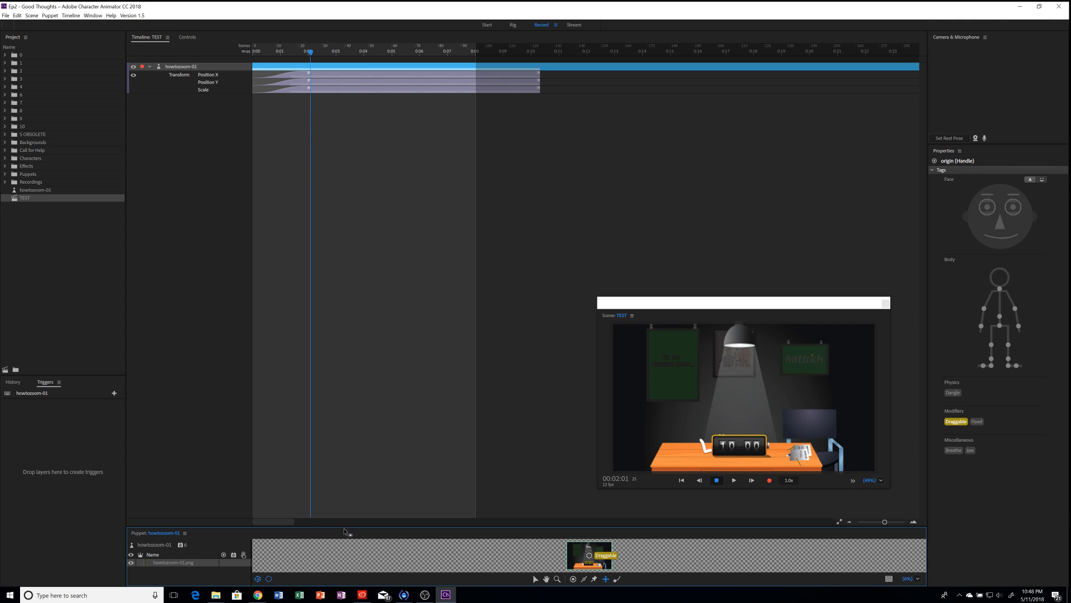
left_click_drag(344, 530, 289, 380)
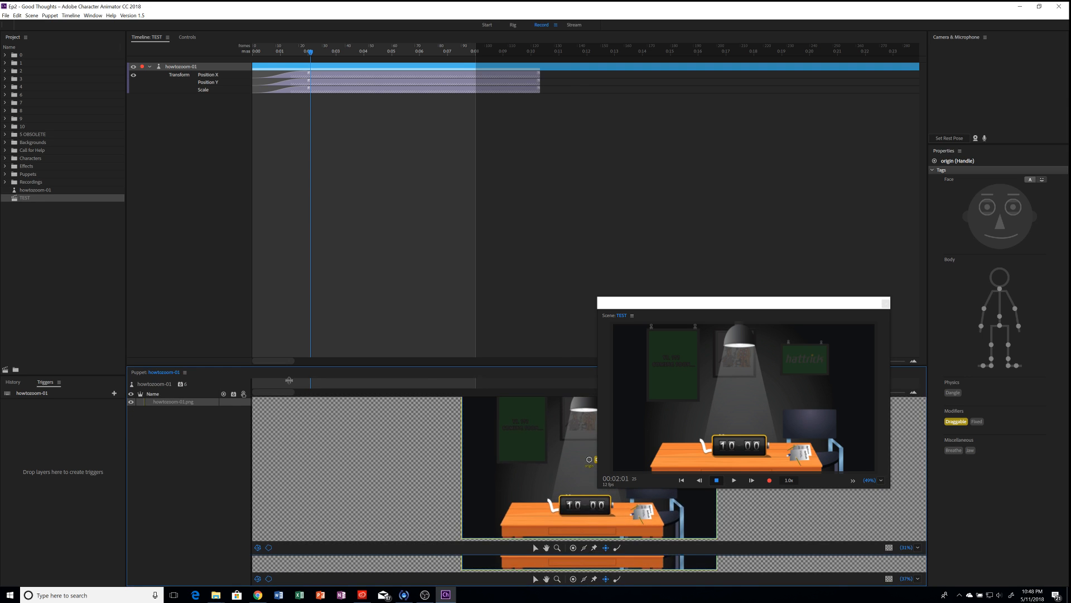
Step: Add a Transform 2 behavior to the howtozoom-01 puppet from the Behaviors + menu
left_click(157, 384)
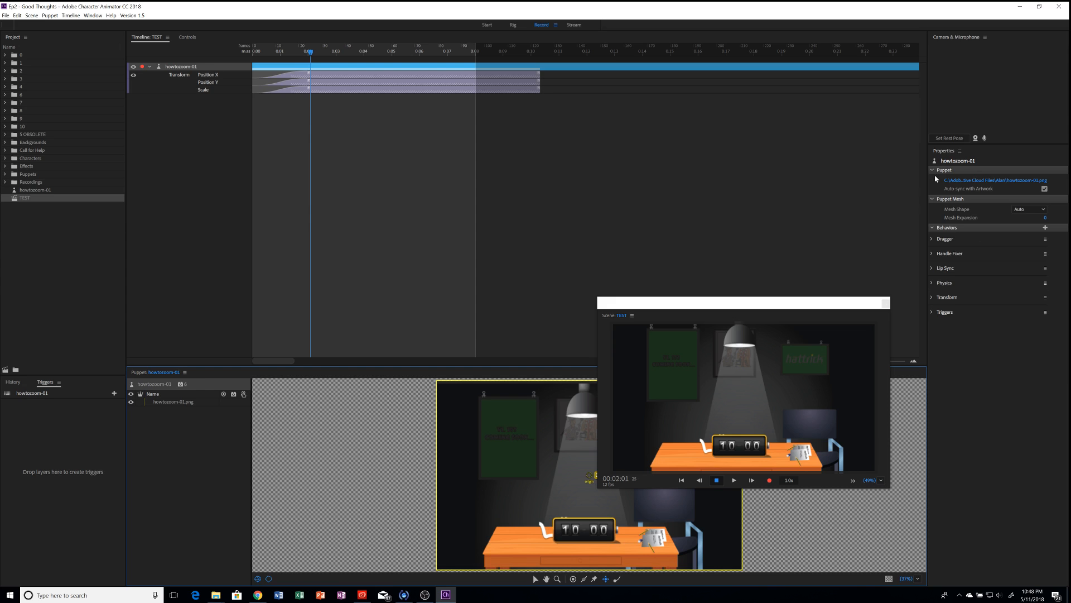
left_click(1045, 227)
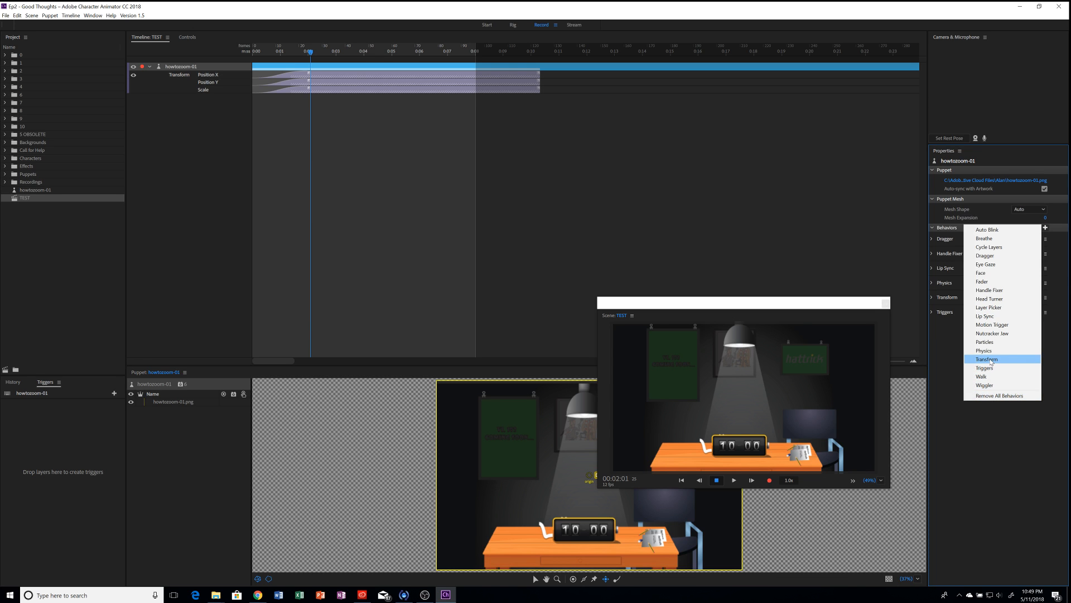
left_click(987, 360)
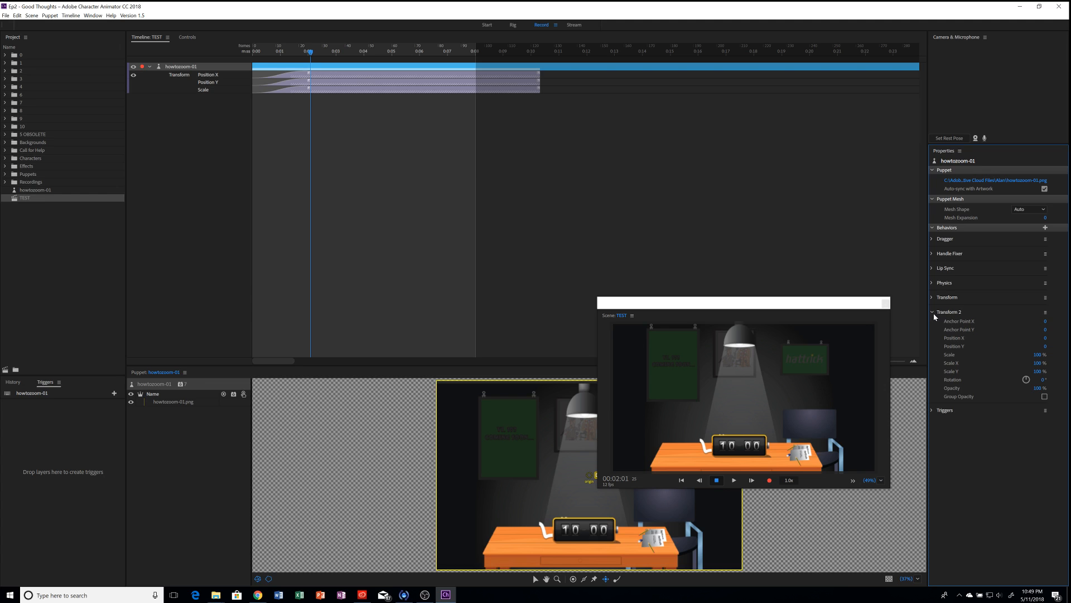
Step: Disarm the original Transform and arm only Transform 2's Position X and Position Y for recording
left_click(178, 65)
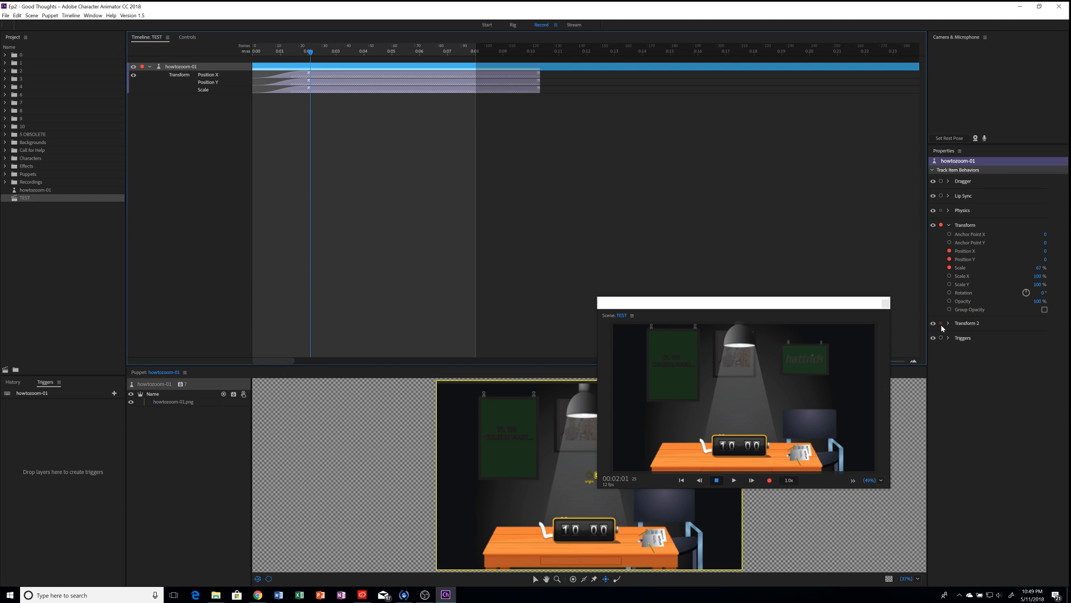
left_click(943, 328)
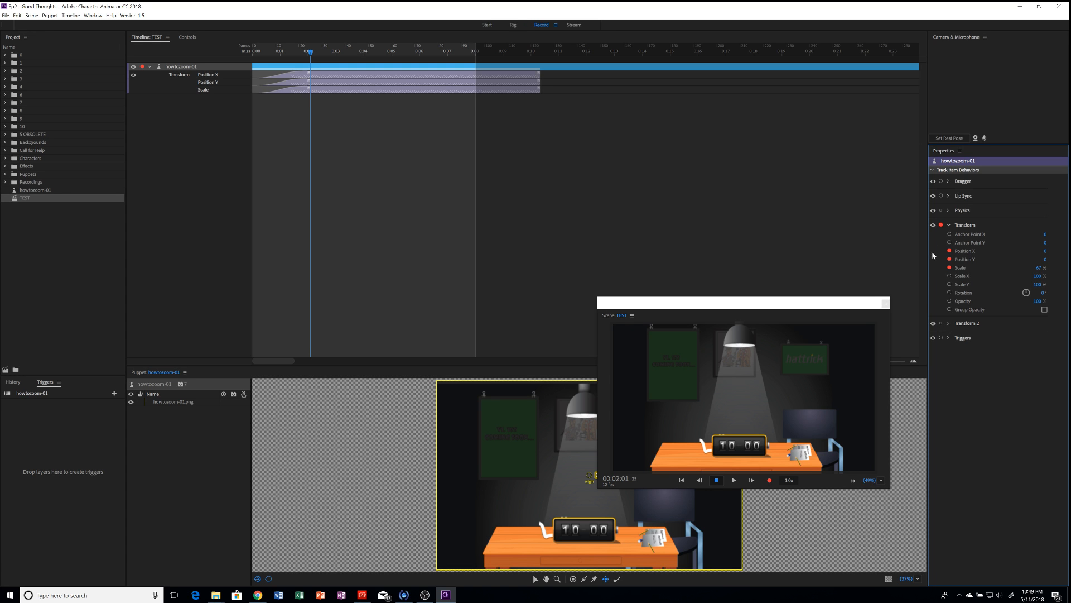
left_click(941, 225)
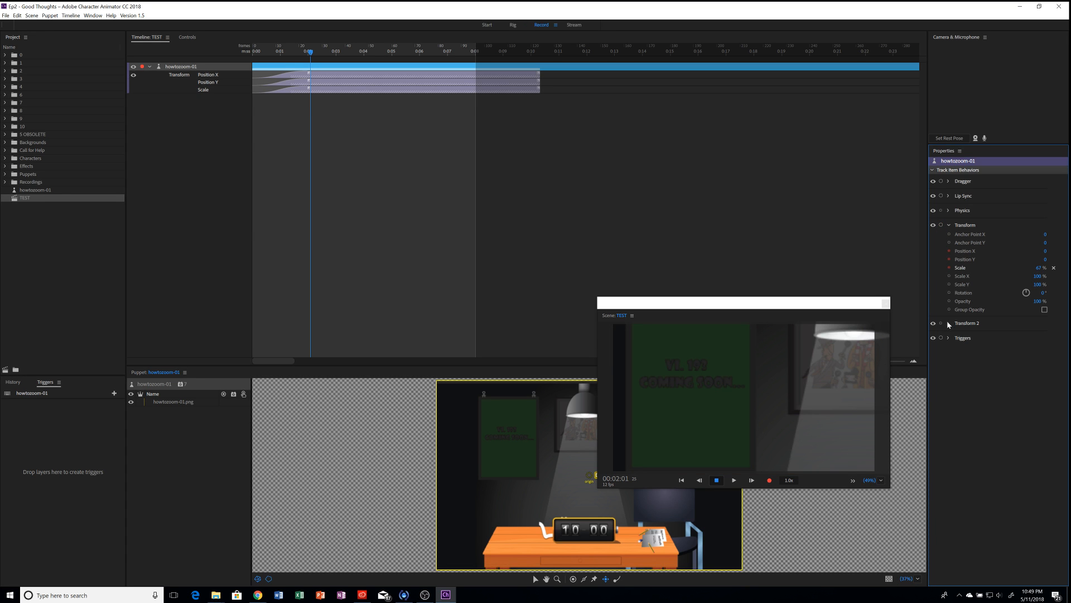
left_click(949, 323)
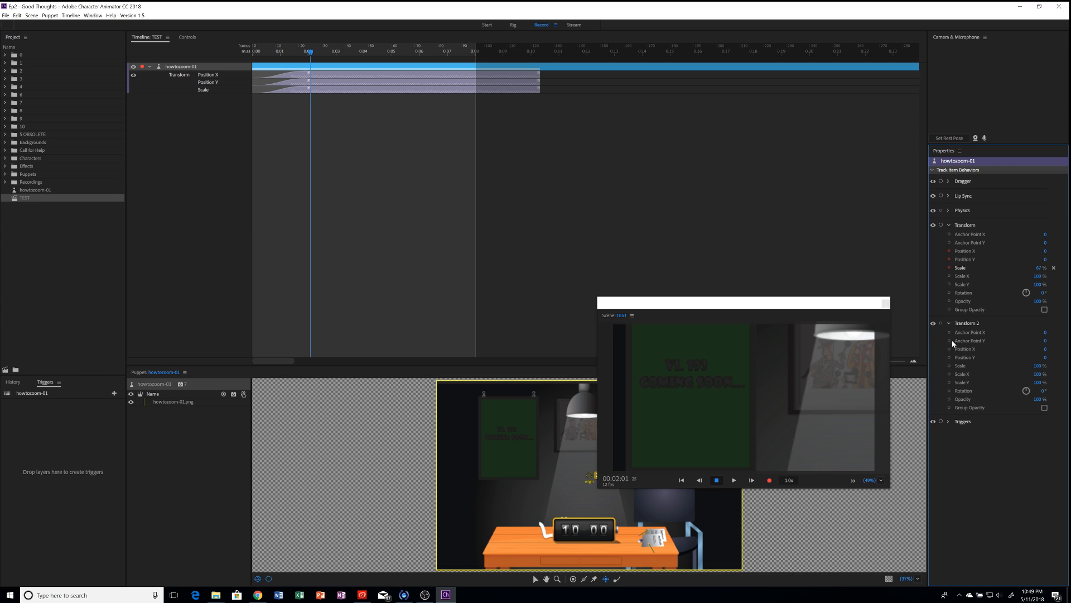
left_click(949, 374)
left_click(950, 383)
left_click(950, 374)
left_click(950, 348)
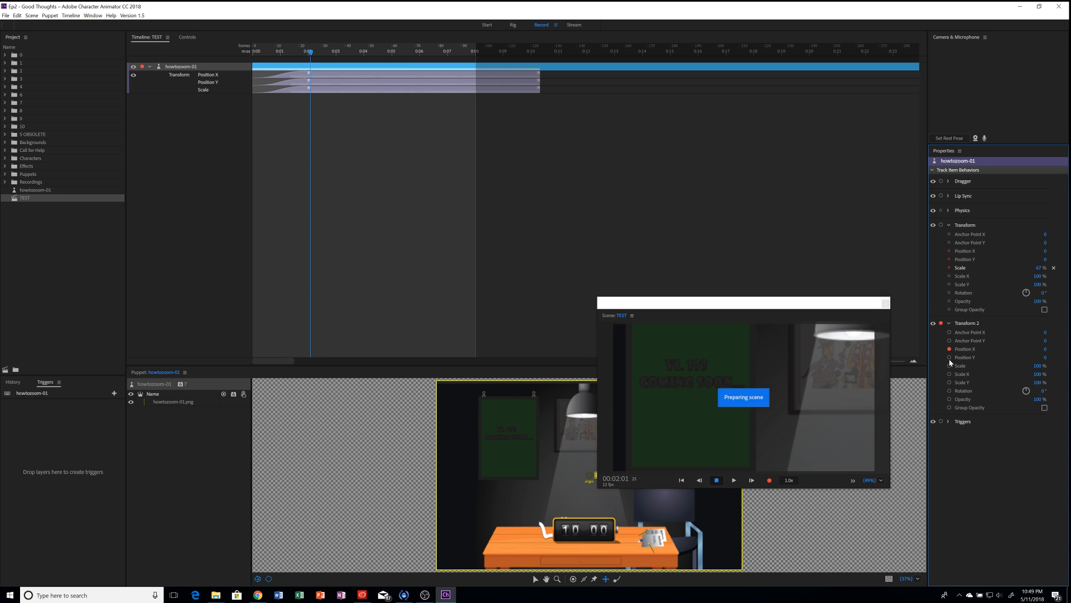
left_click(950, 357)
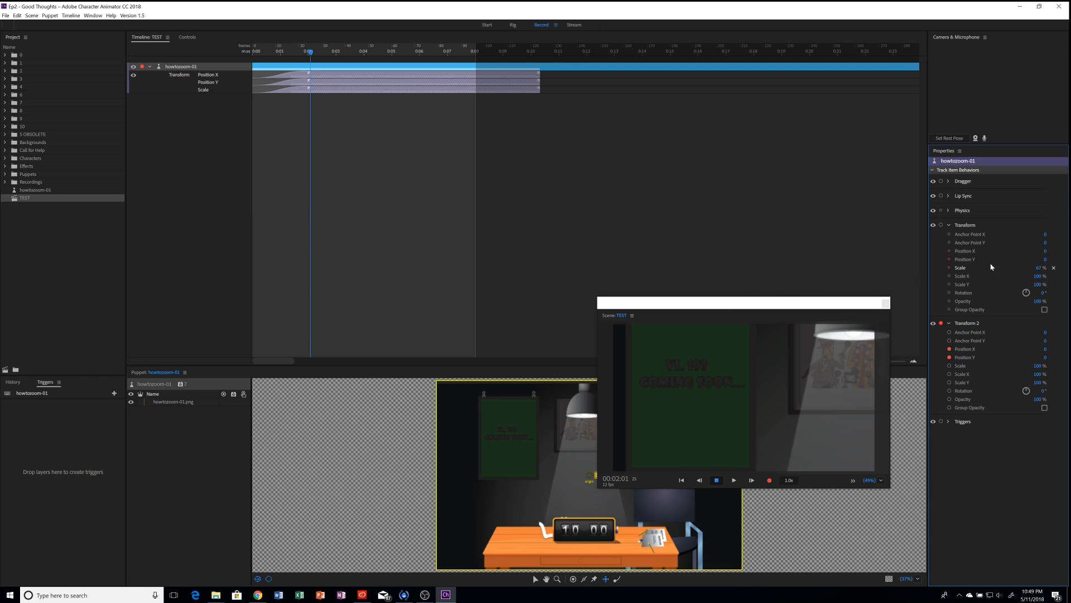
Step: Set Transform 2 Position X to about -1,210, panning onto the green hattrick poster
left_click(941, 226)
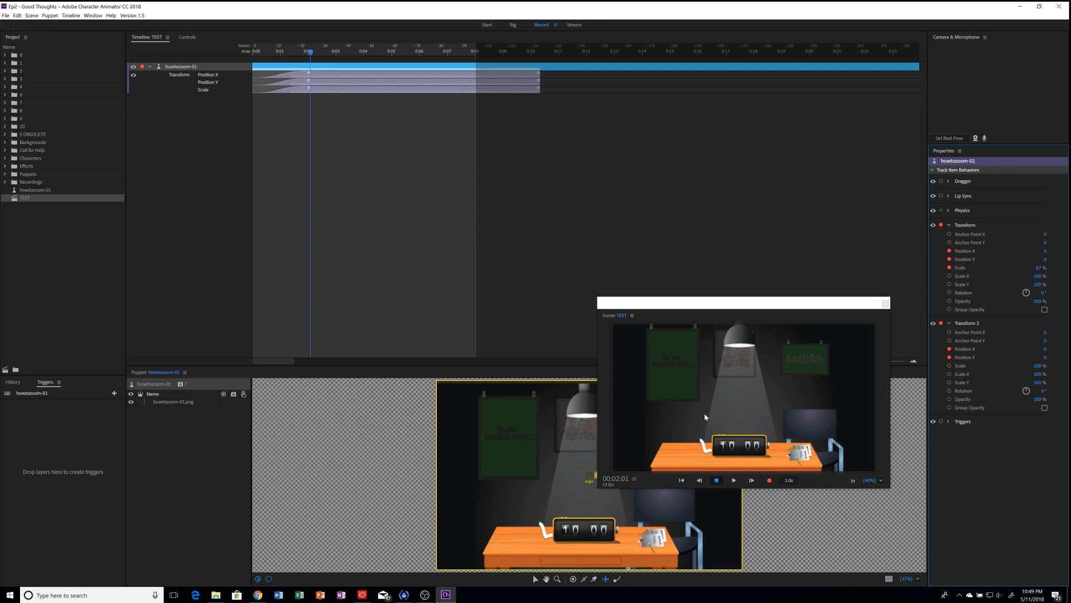
left_click(941, 226)
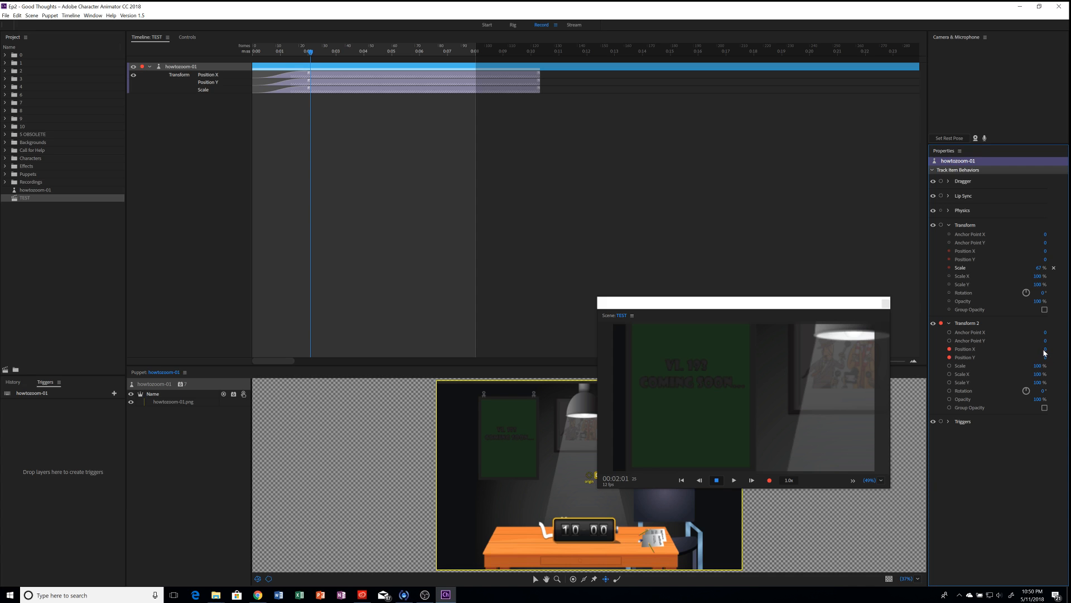
left_click_drag(1045, 348, 532, 350)
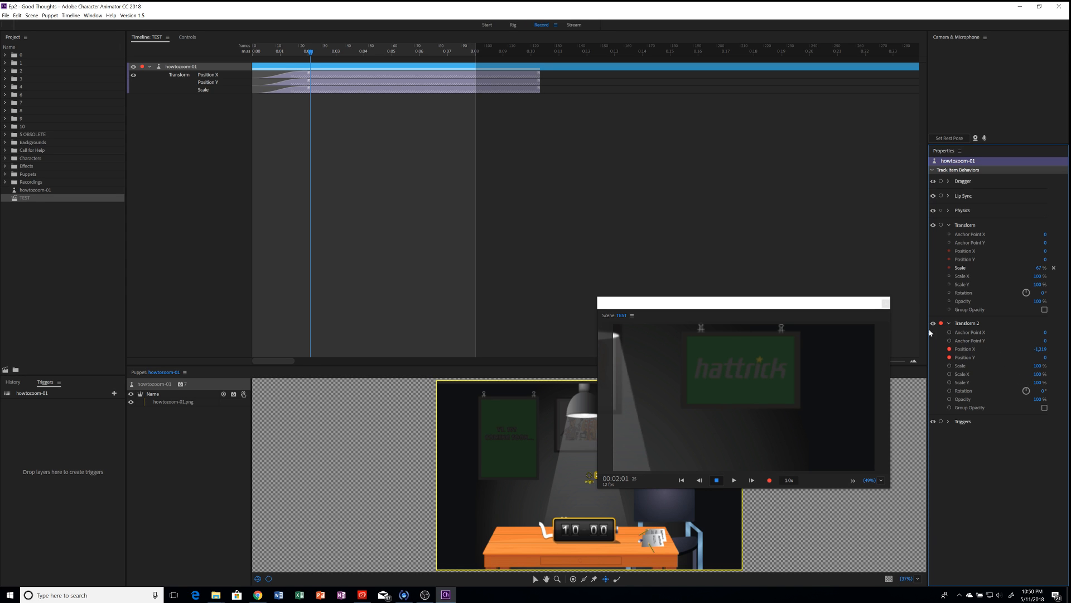
Step: Record a Transform 2 Position X/Y take and lengthen its take bars
key("ctrl+r")
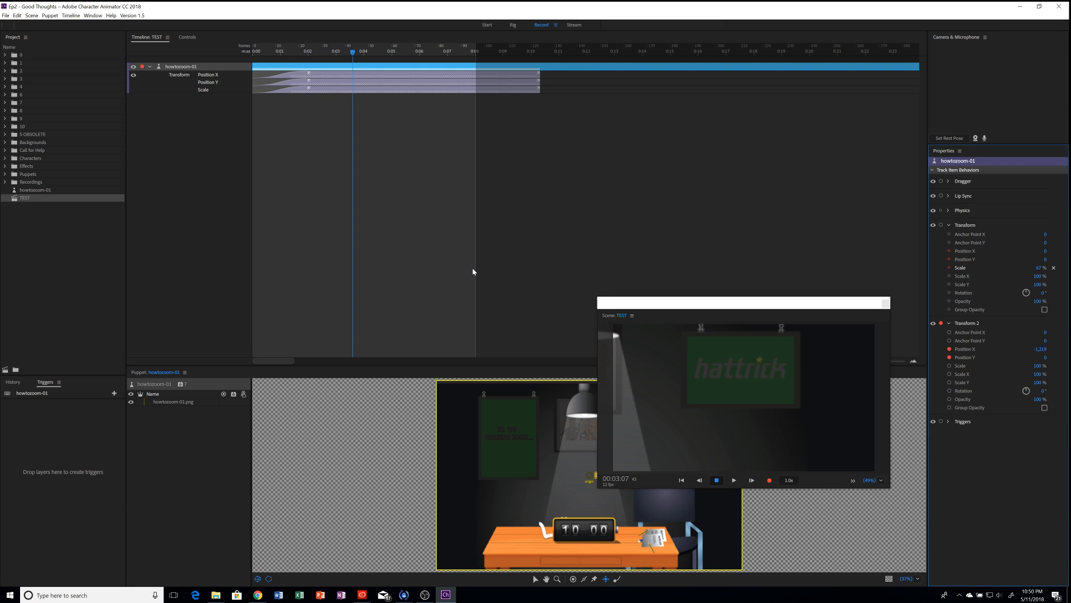
key("space")
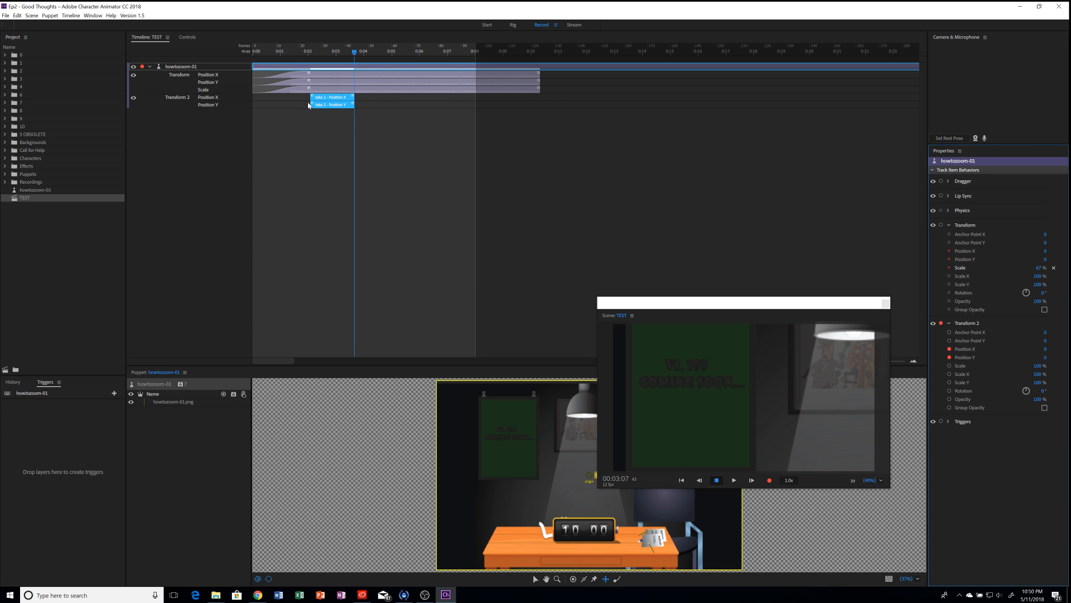
left_click(353, 108)
left_click_drag(353, 107, 392, 106)
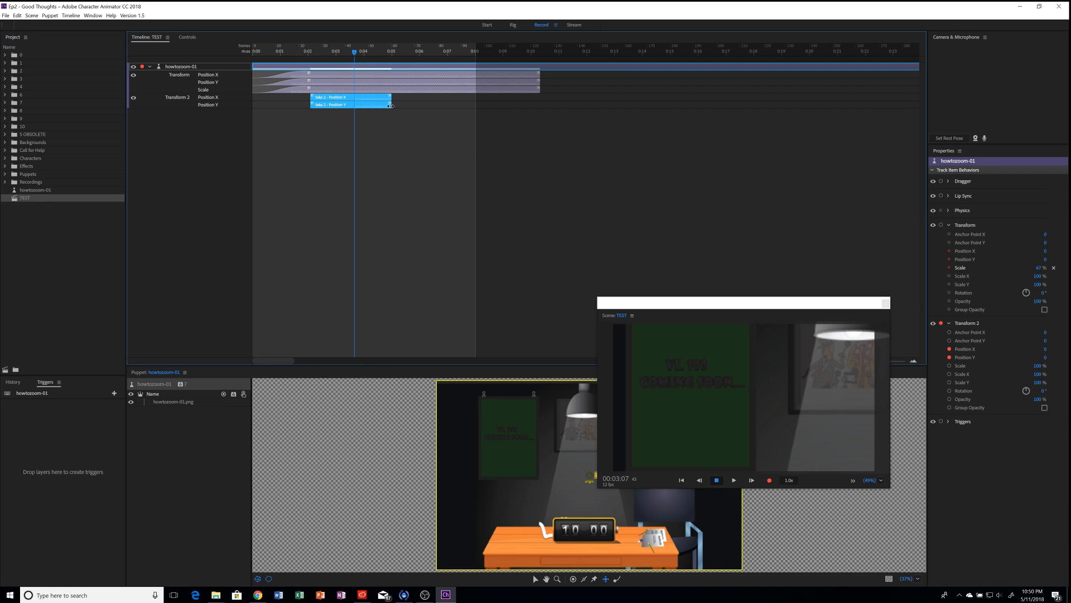
Step: Play the pan back from the start, adjust the take's start, and play it again
left_click_drag(269, 48, 236, 49)
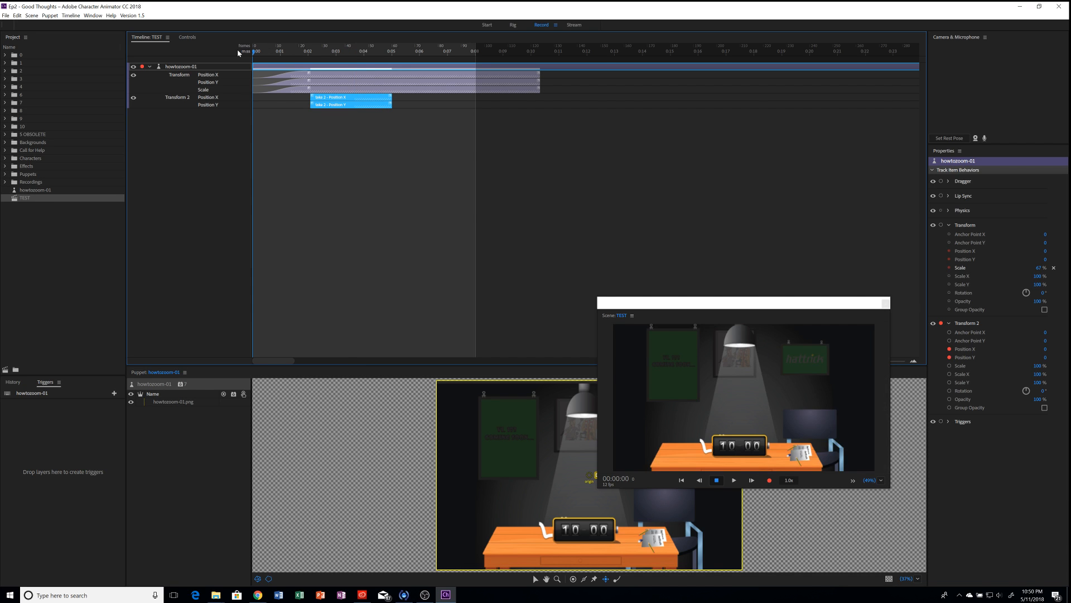
key("space")
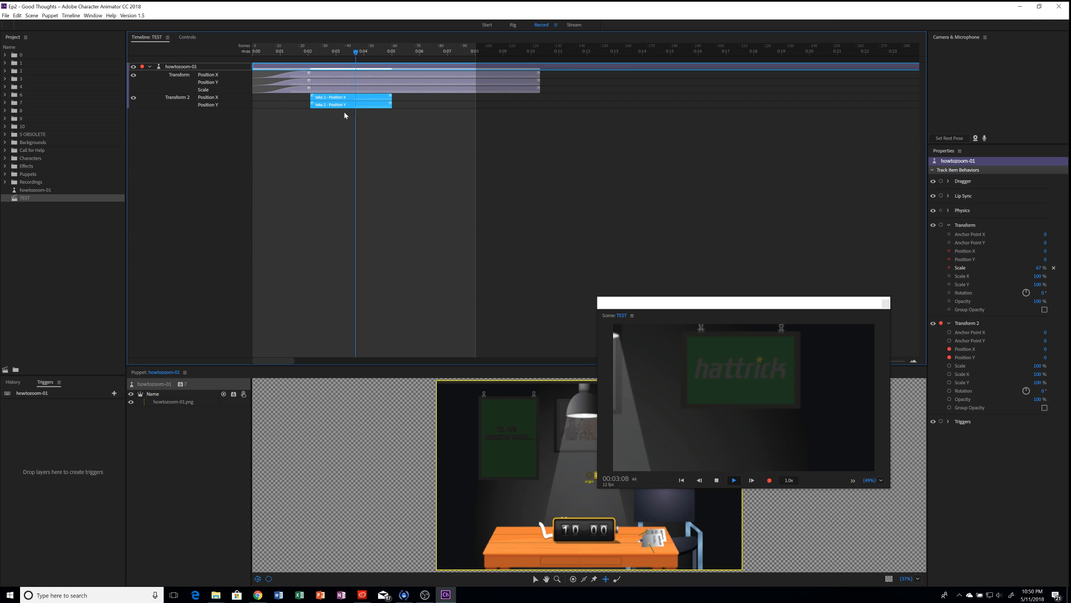
key("space")
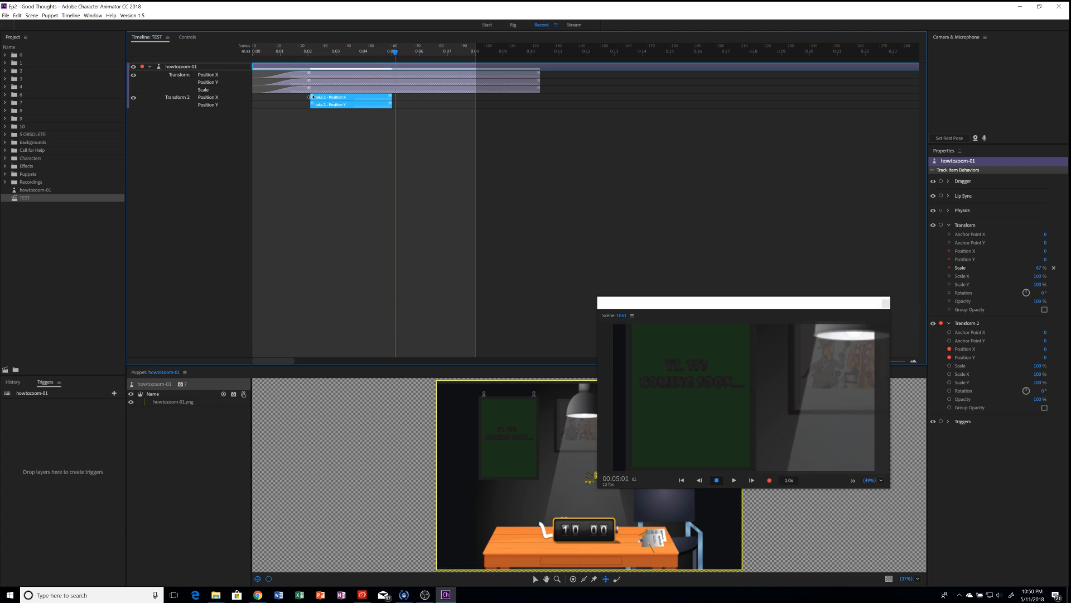
mouse_move(310, 97)
left_mouse_down()
mouse_move(351, 96)
mouse_move(310, 96)
left_mouse_up()
left_click(410, 102)
left_click_drag(262, 51, 247, 52)
key("space")
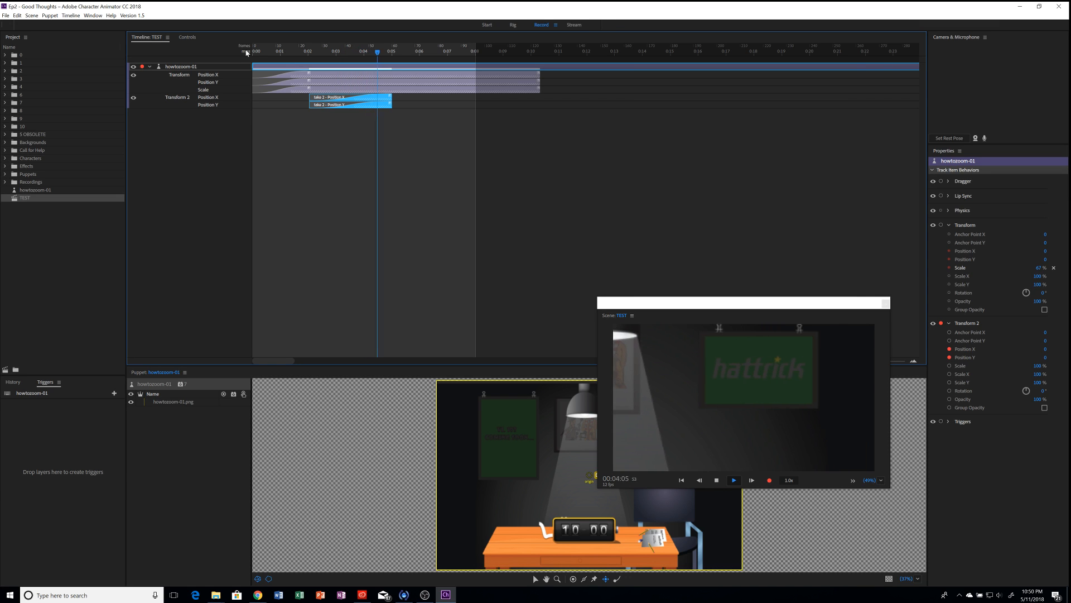
key("space")
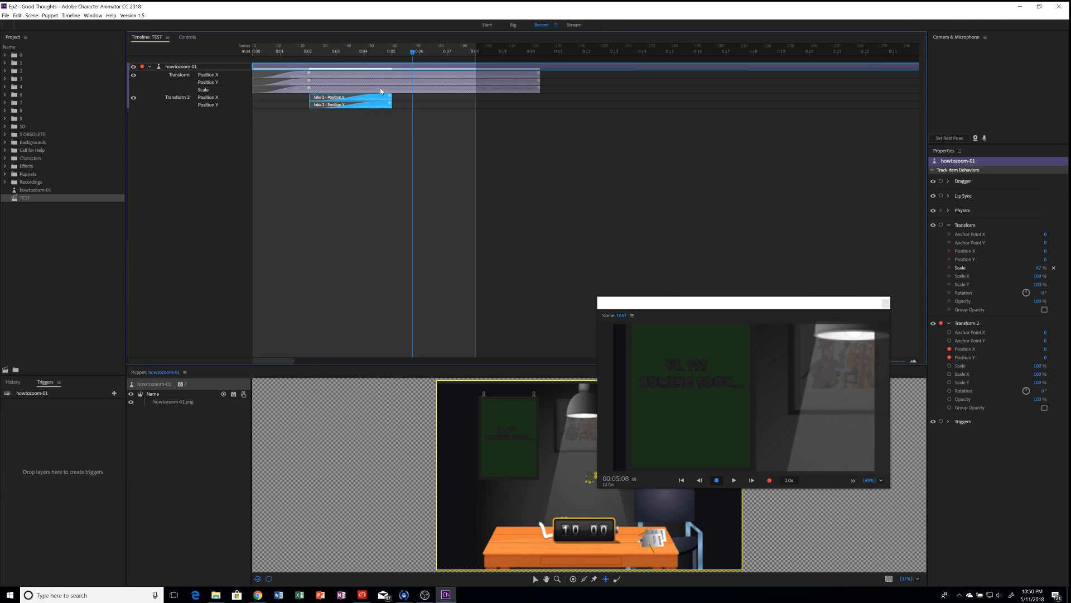
Step: Extend the take 2 Position X/Y bars to end with the other Transform tracks
left_click(392, 52)
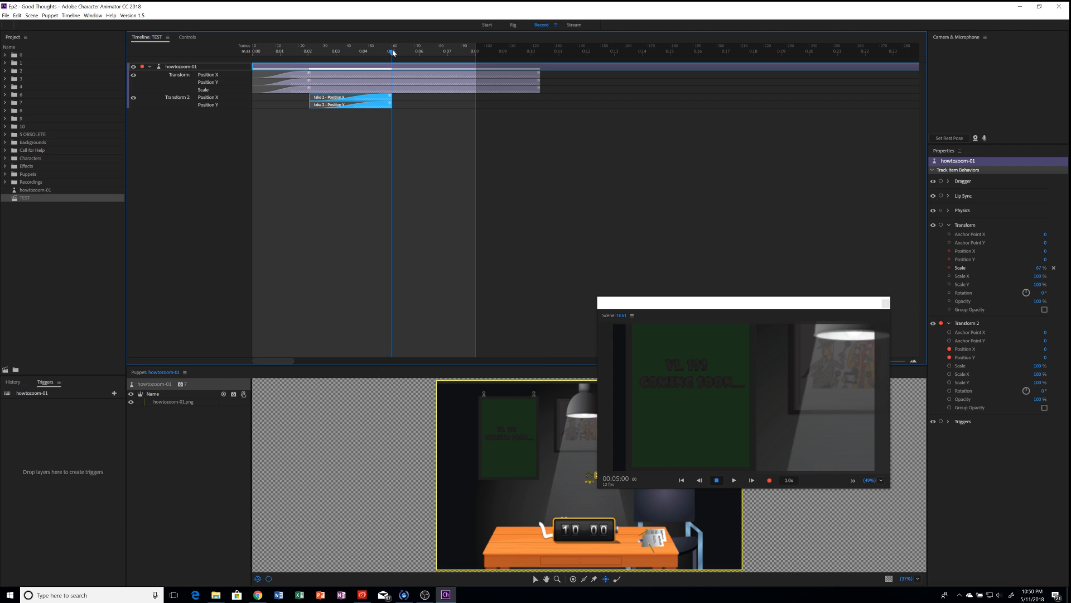
left_click_drag(392, 51, 388, 52)
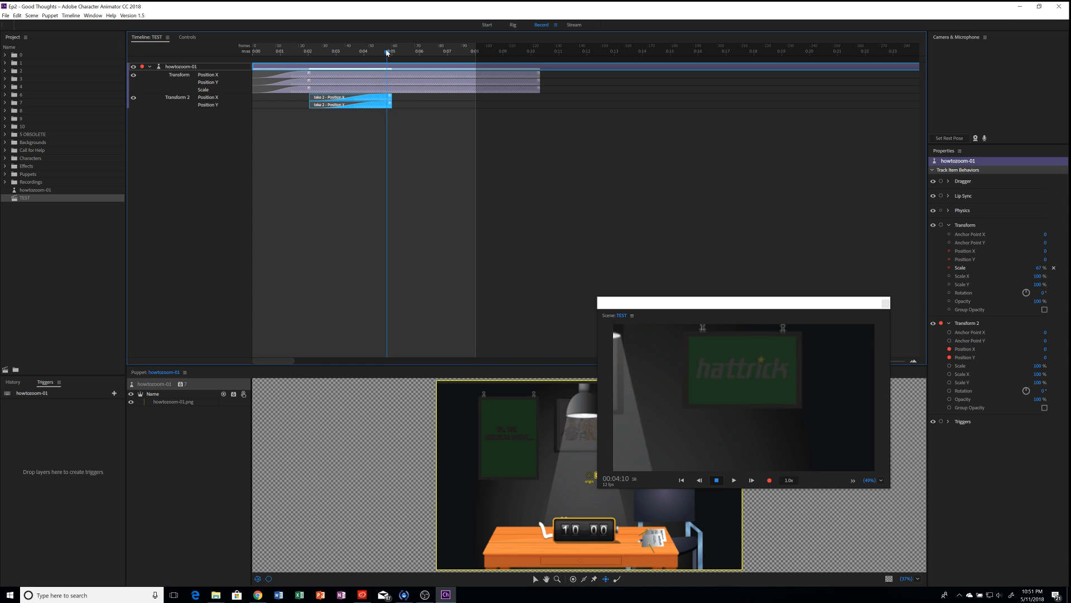
left_click_drag(391, 106, 541, 113)
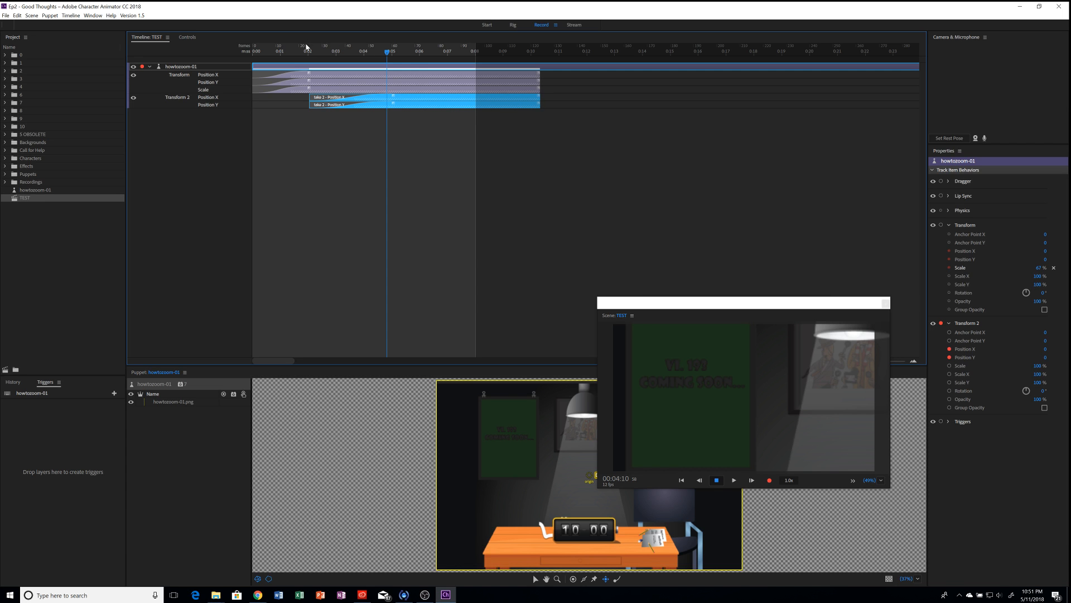
Step: Play the scene from the start, then delete the take 2 Position Y bar
left_click(255, 51)
key("space")
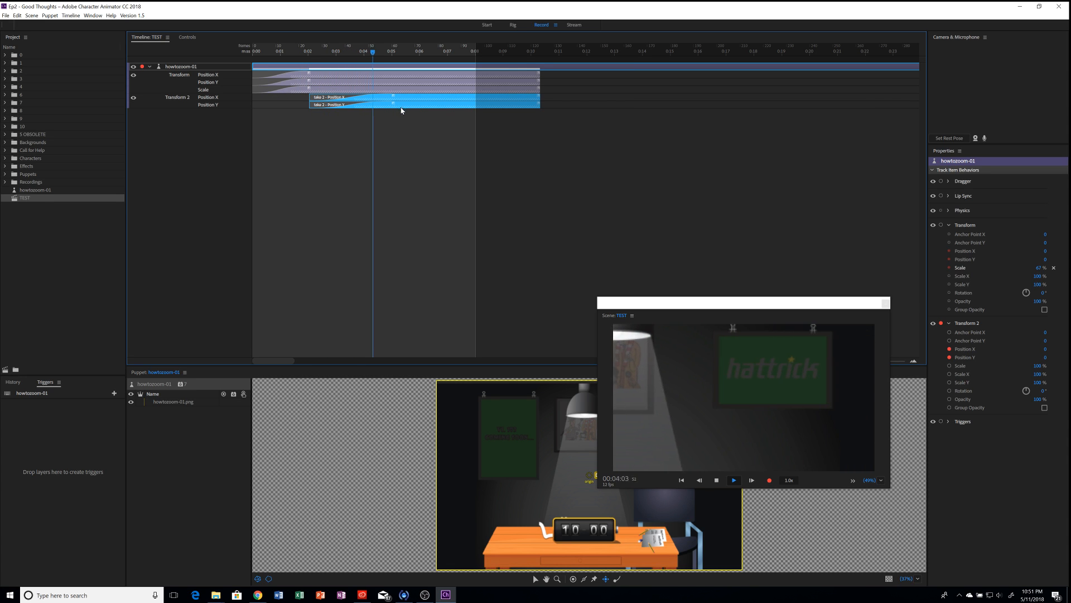
key("space")
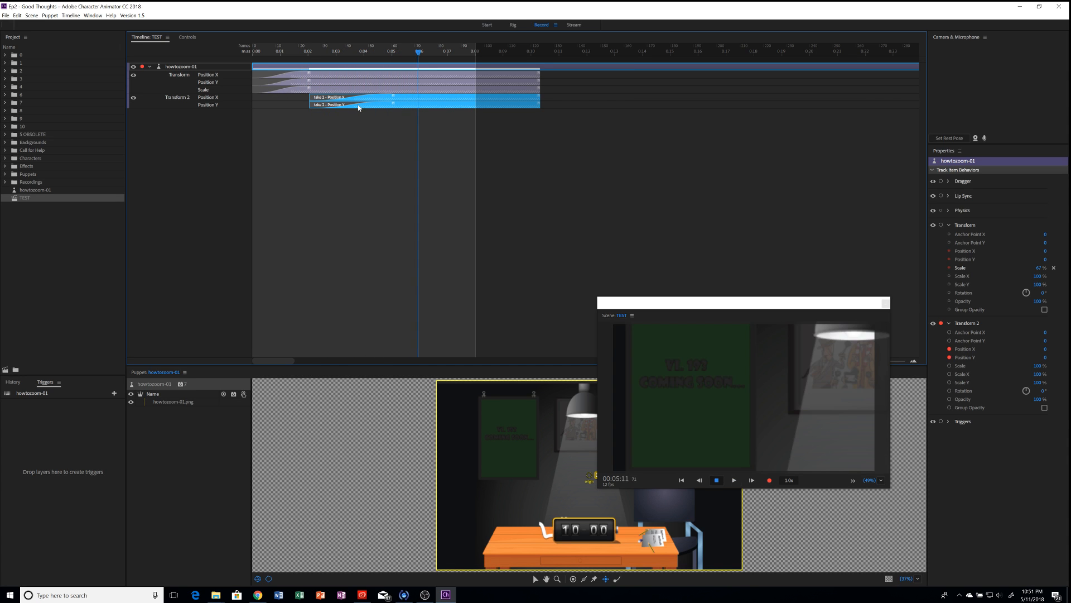
left_click(358, 107)
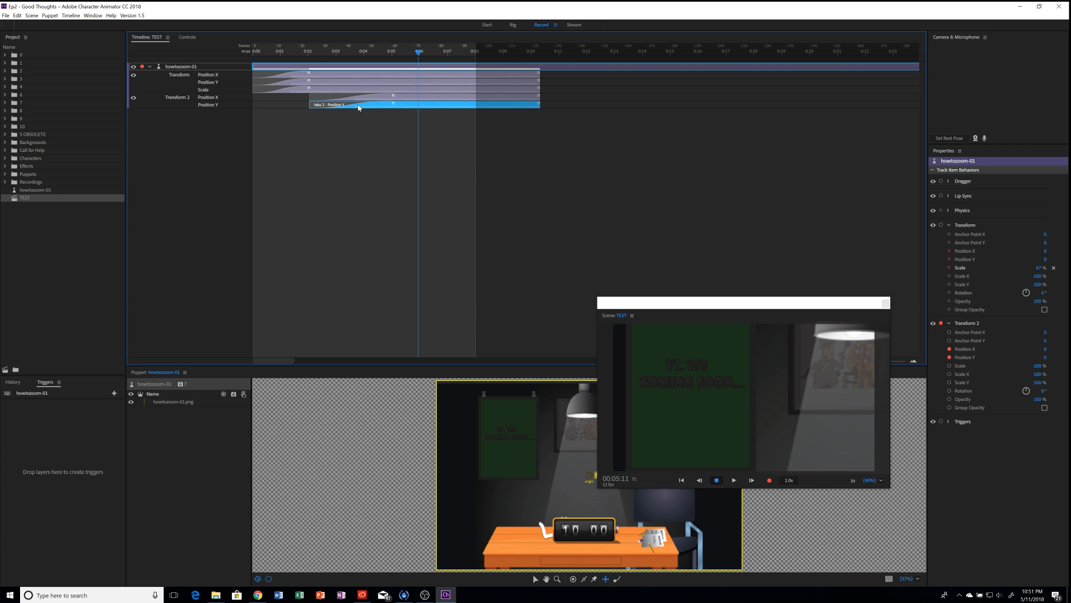
key("Delete")
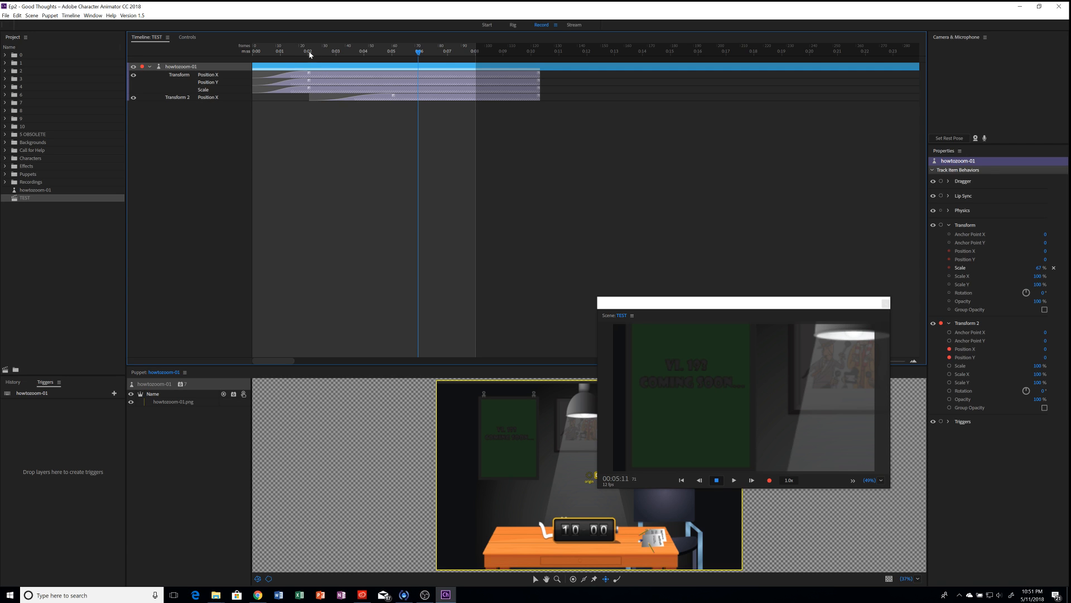
Step: Play the scene from 0:02 and park the playhead at 00:05:01 (frame 61)
left_click_drag(310, 54, 302, 54)
key("space")
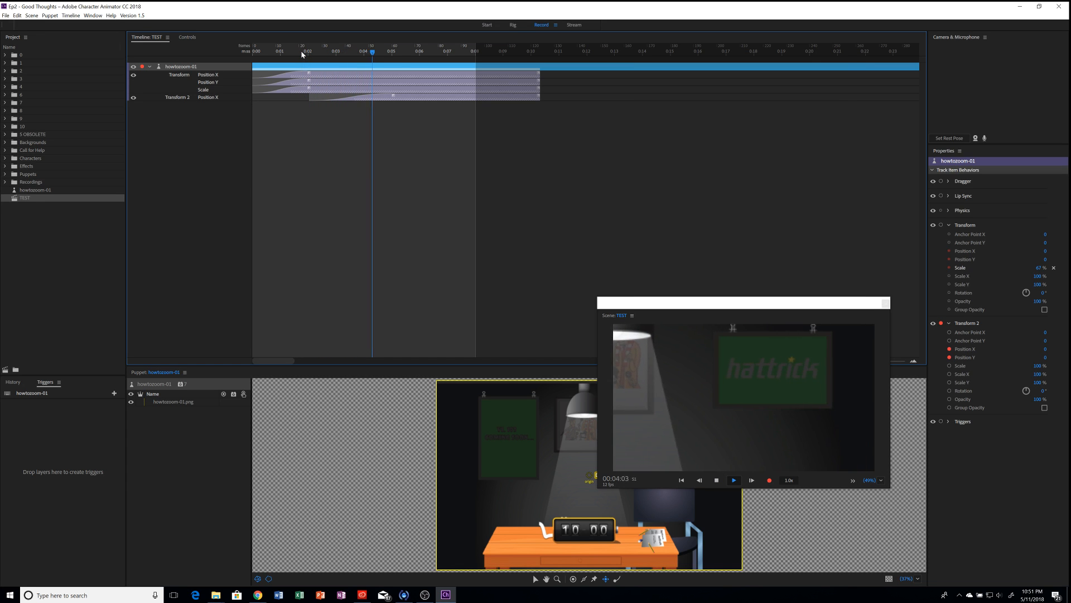
key("space")
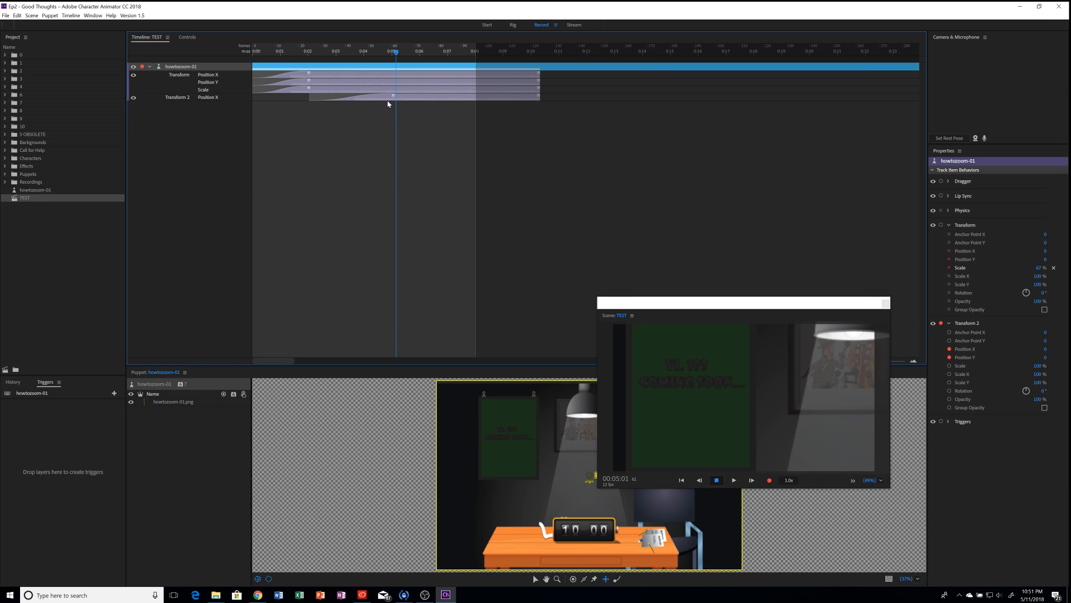
left_click(397, 53)
left_click_drag(396, 52, 394, 52)
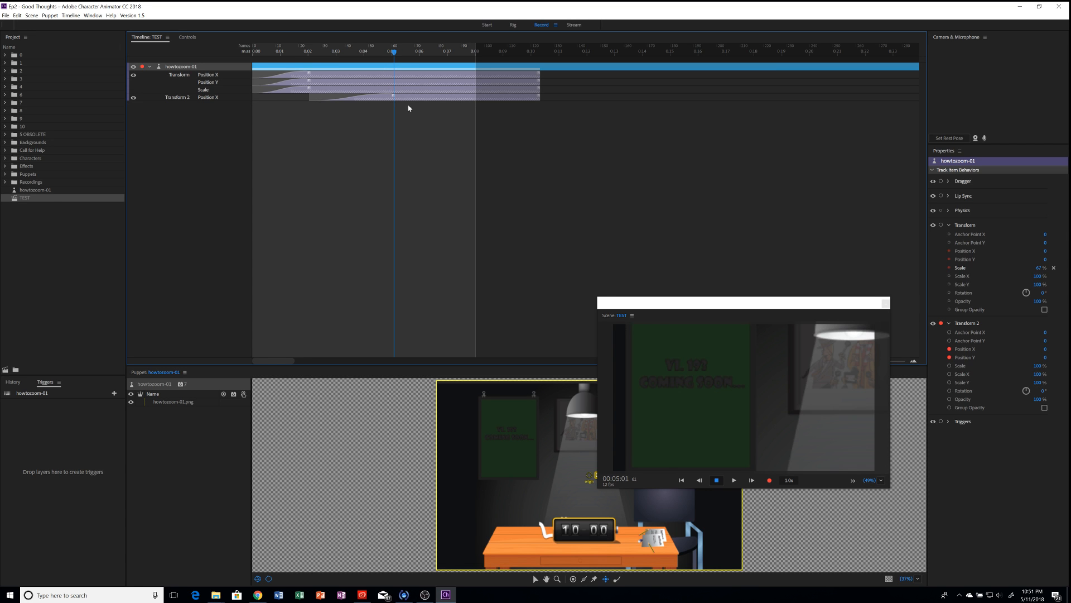
Step: Disarm Transform and its Scale so only Transform 2 stays armed for recording
left_click(942, 324)
left_click(941, 224)
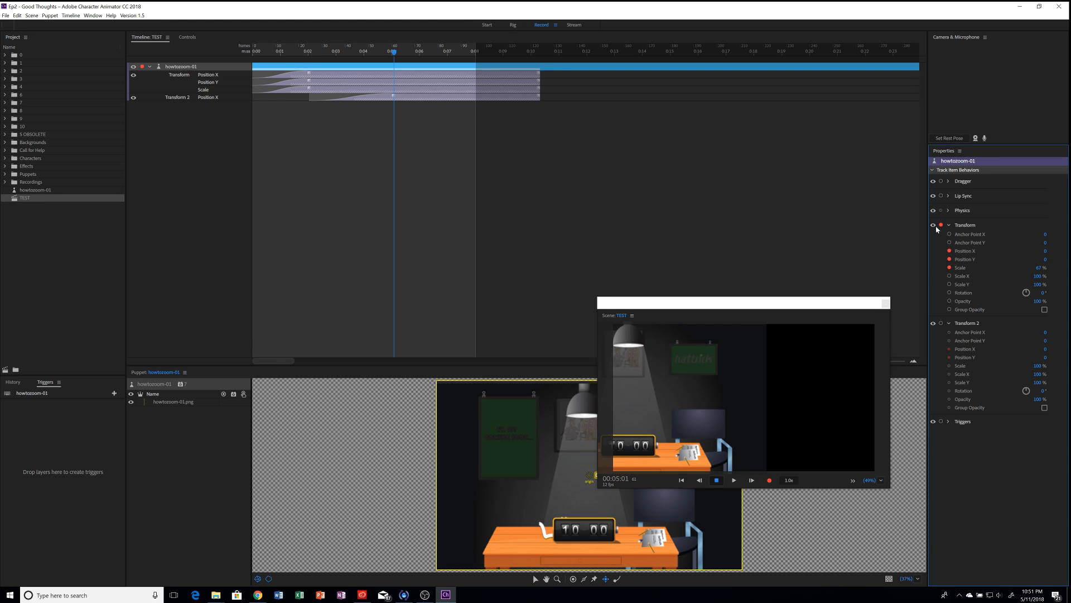
left_click(950, 268)
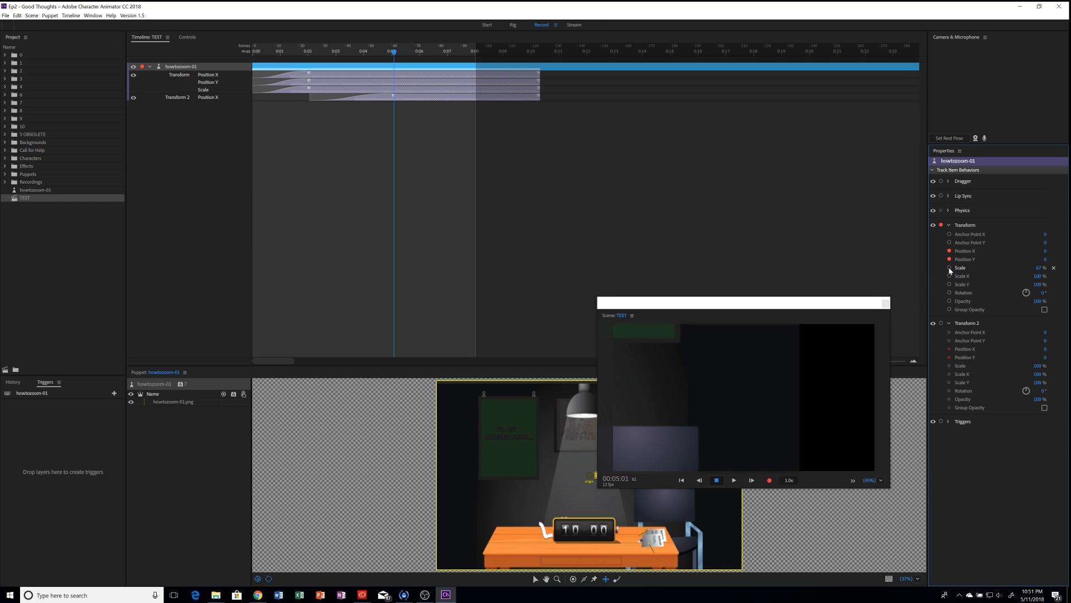
left_click(942, 226)
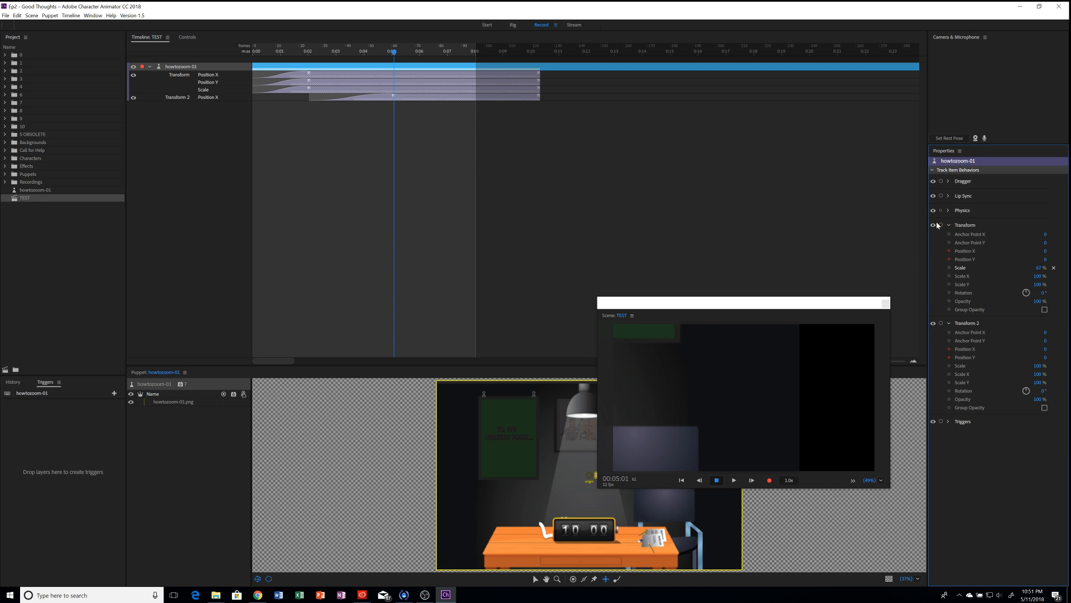
left_click(942, 324)
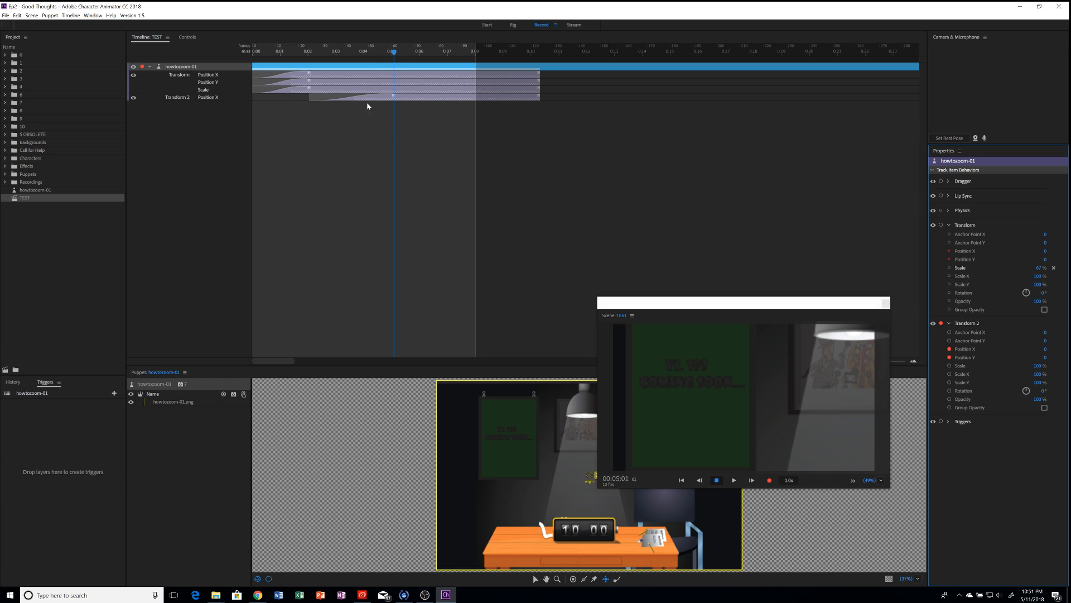
Step: Re-arm Transform 2 and pan its Position X to -275 and Position Y to -712
left_click(941, 323)
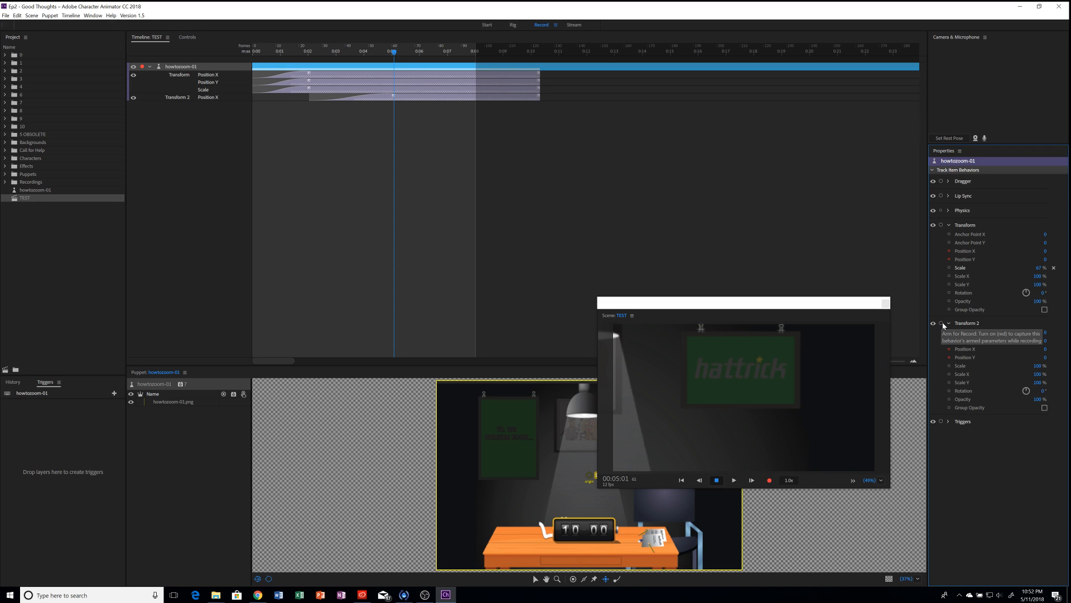
left_click(941, 323)
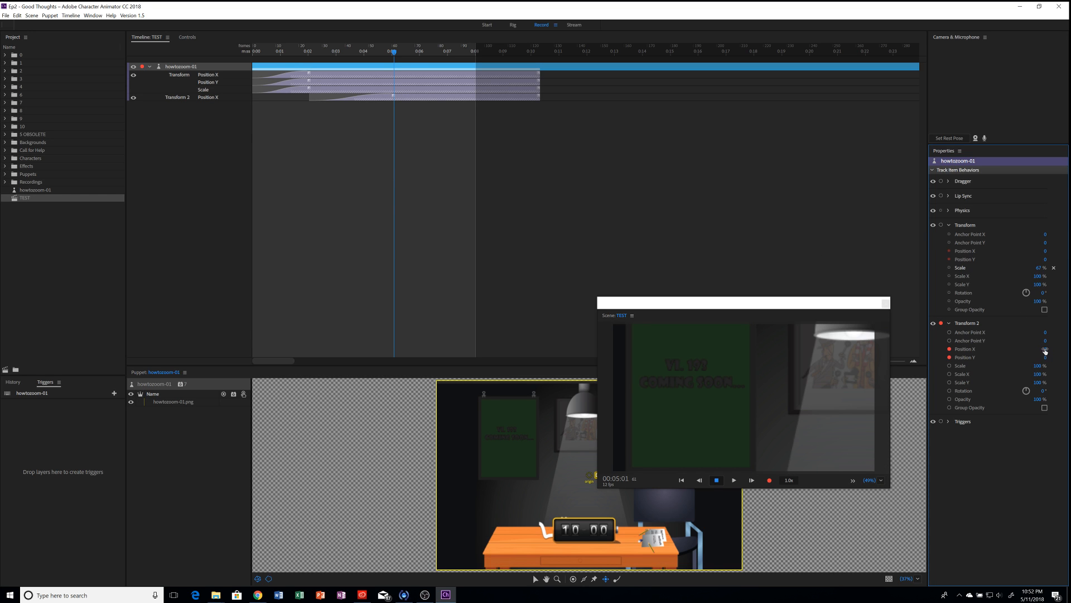
left_click_drag(1044, 349, 851, 312)
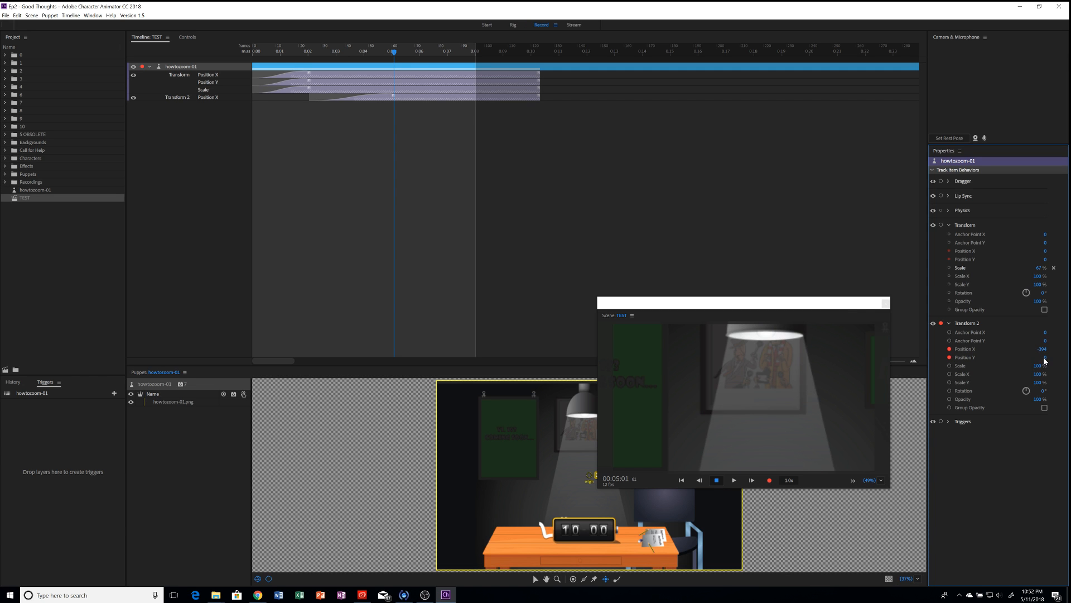
left_click_drag(1045, 361, 1021, 600)
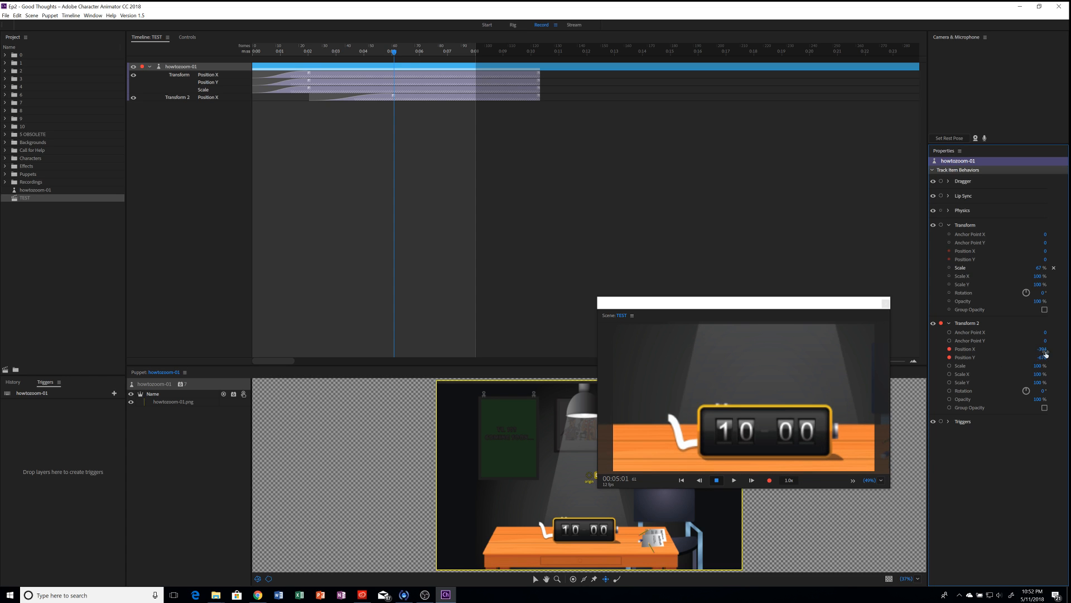
left_click_drag(1044, 361, 1008, 351)
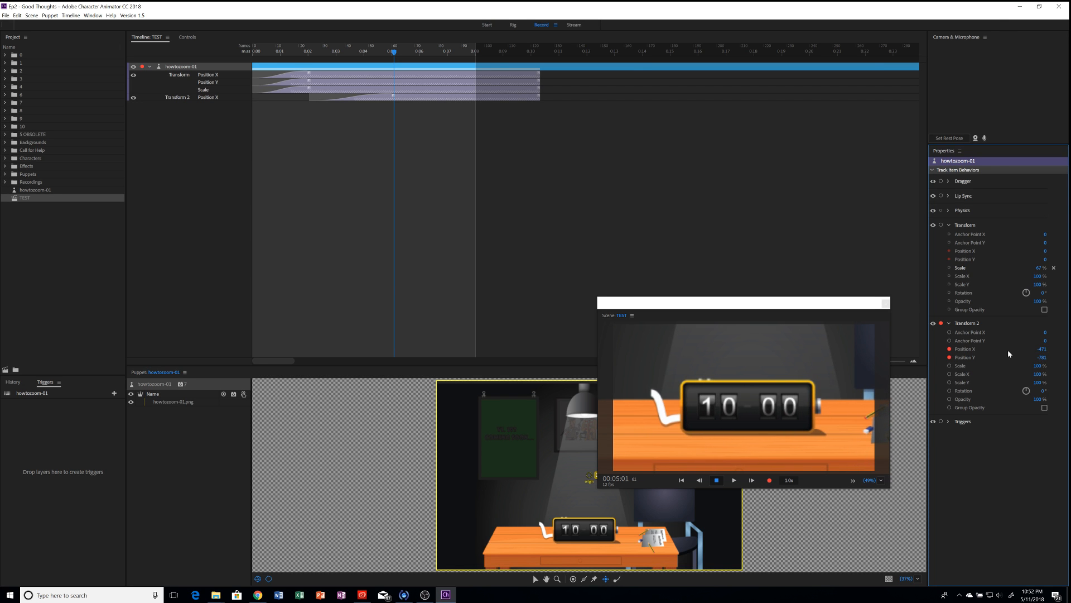
Step: Arm Transform 2 Scale and refine Position X/Y to frame the 10:00 desk clock close up
left_click(949, 367)
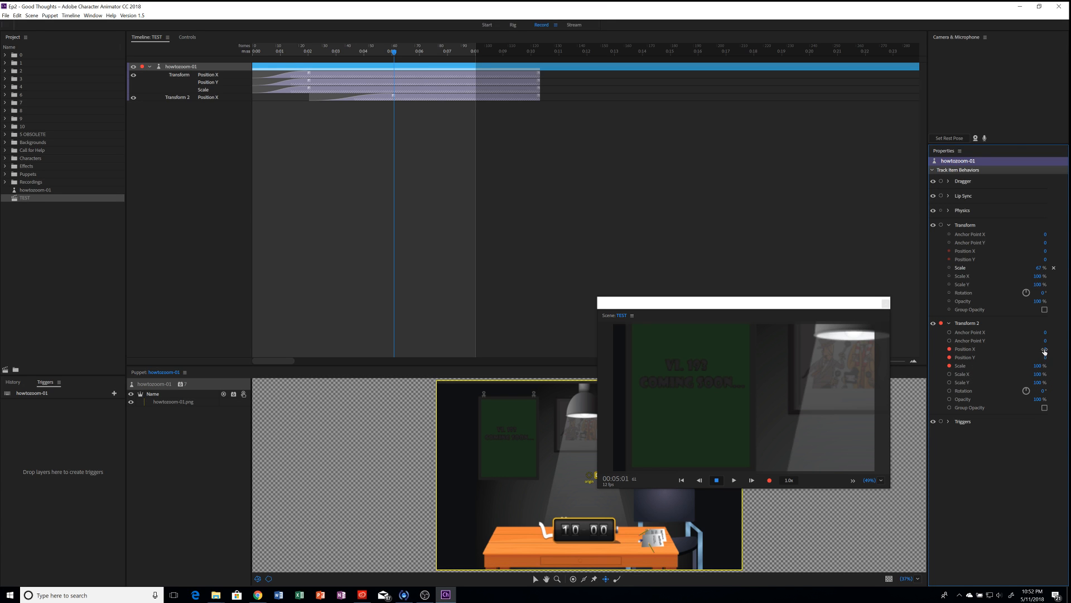
left_click_drag(1043, 349, 1019, 356)
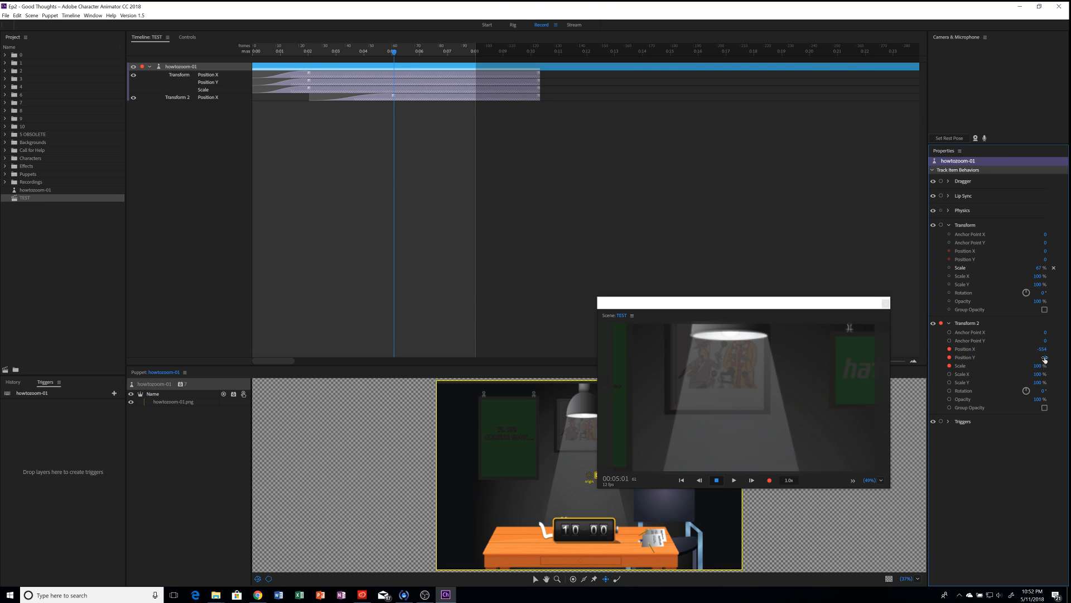
left_click_drag(1045, 360, 844, 487)
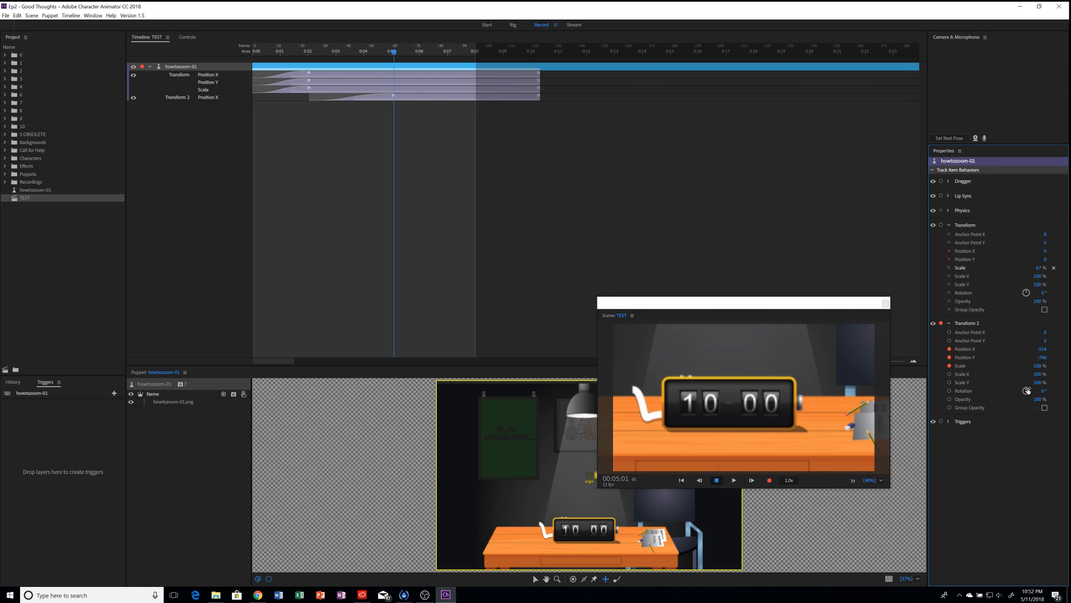
mouse_move(1044, 350)
left_mouse_down()
mouse_move(1070, 350)
mouse_move(1020, 350)
mouse_move(1055, 349)
mouse_move(1043, 355)
left_mouse_up()
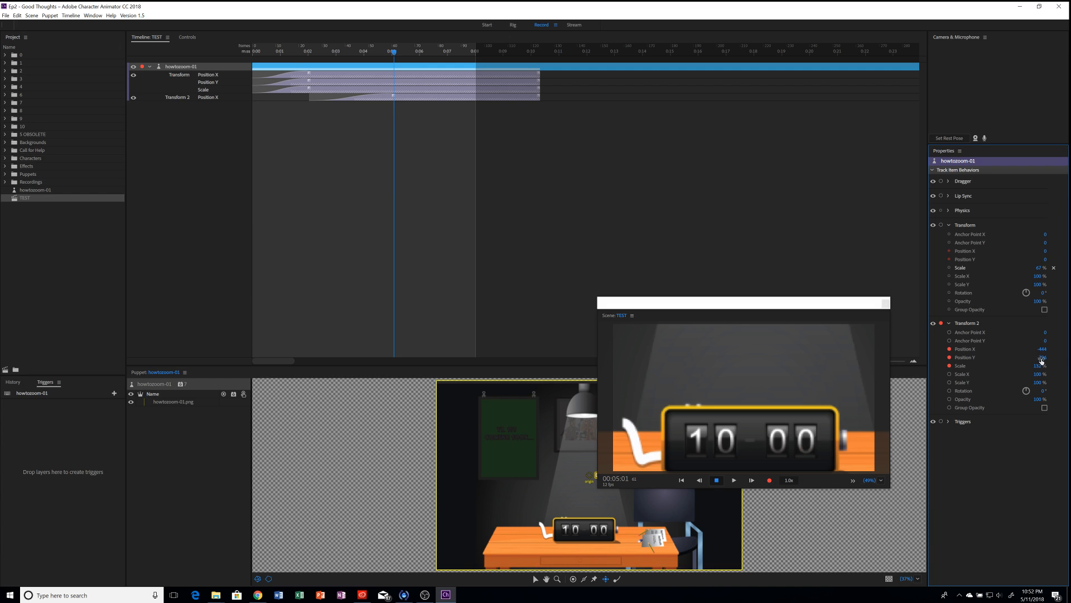
left_click_drag(1041, 361, 1024, 408)
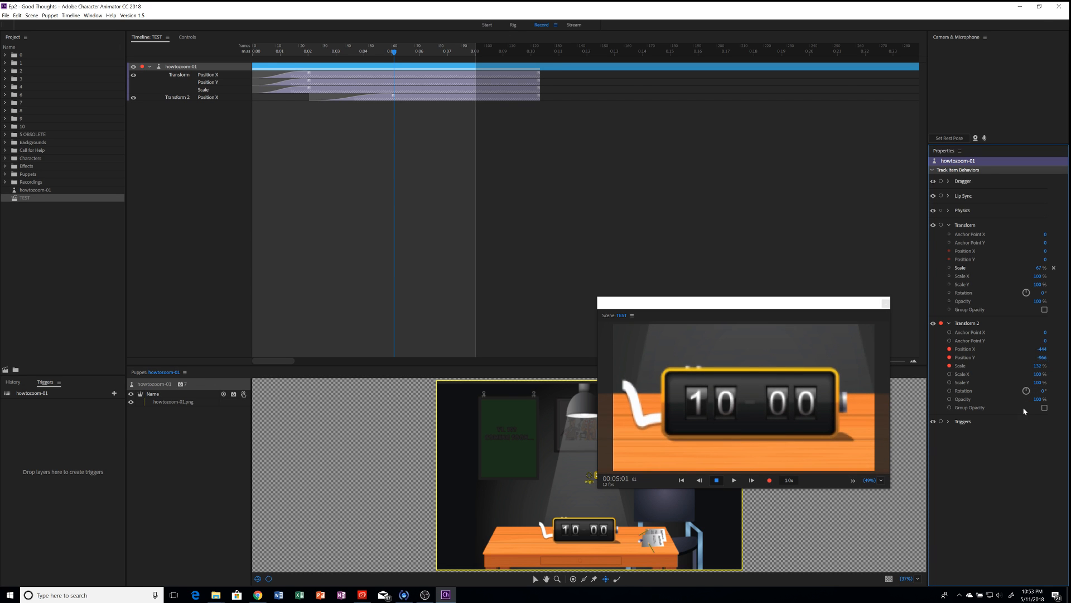
Step: Record a short take 3 of the clock close-up and stretch its Position X, Y and Scale clips to about 0:07
key("ctrl+r")
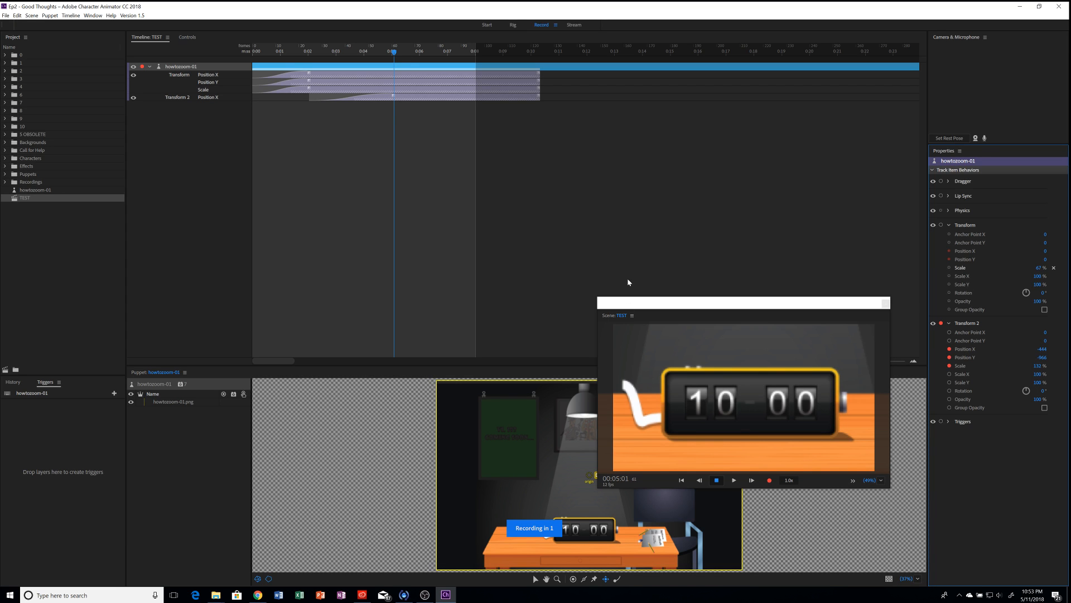
key("space")
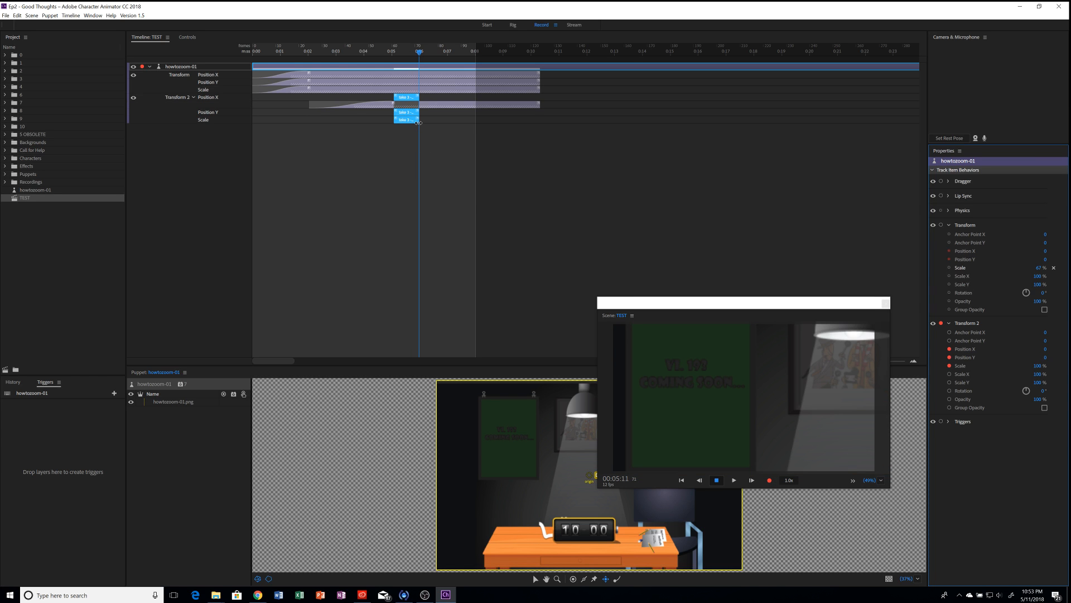
left_click_drag(419, 122, 449, 122)
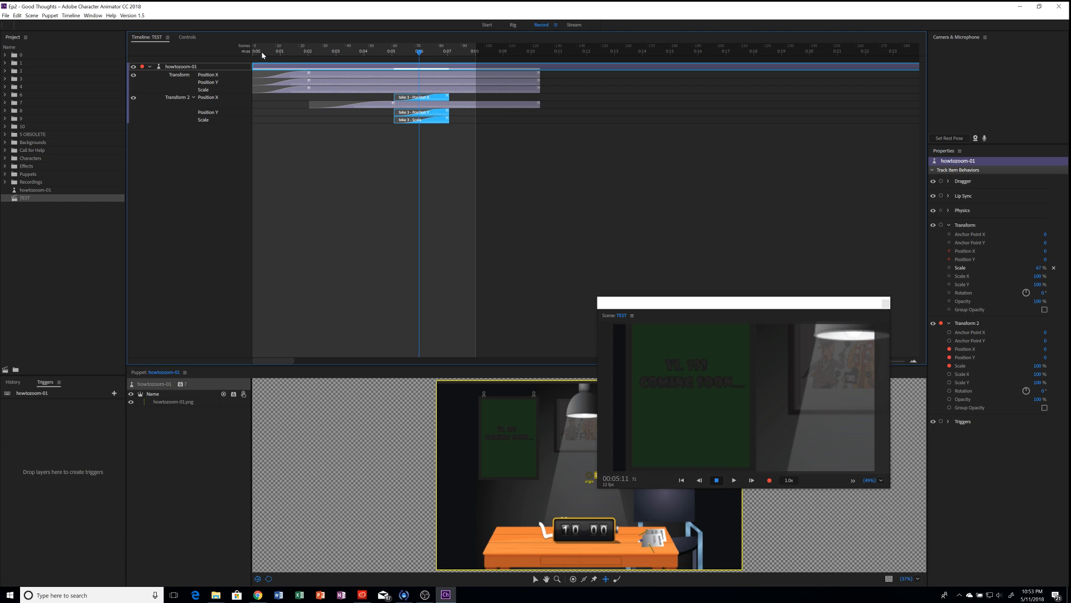
Step: Play the scene from 0:00 to review the close-up
left_click_drag(262, 53, 223, 53)
key("space")
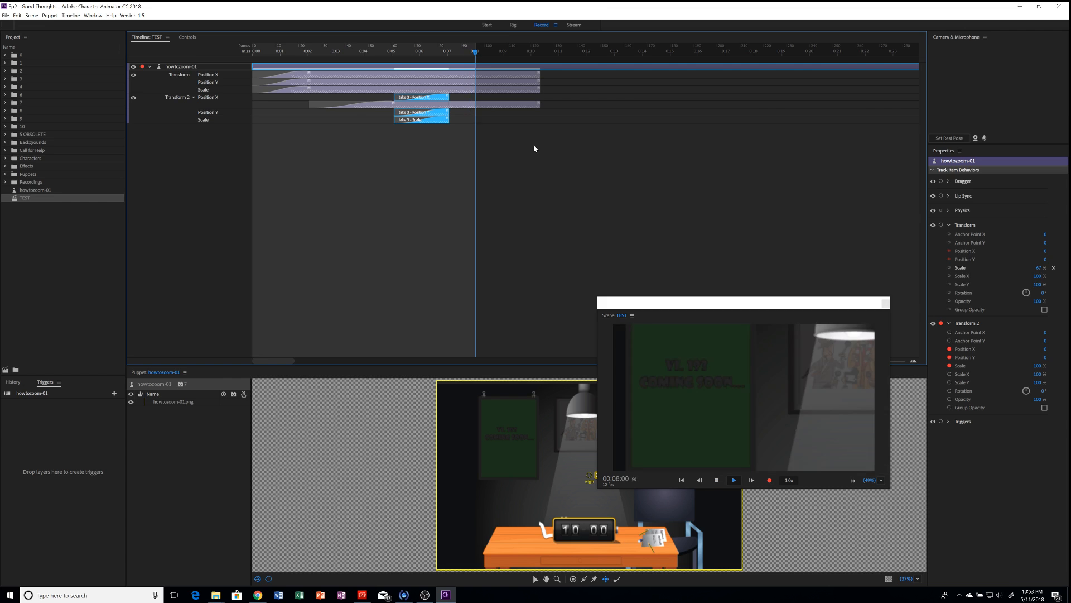
key("space")
key("space")
Step: Extend the take 3 clips to about 0:10, preview from 0:05, then shift them later to roughly 0:07–0:12
left_click_drag(448, 123, 538, 129)
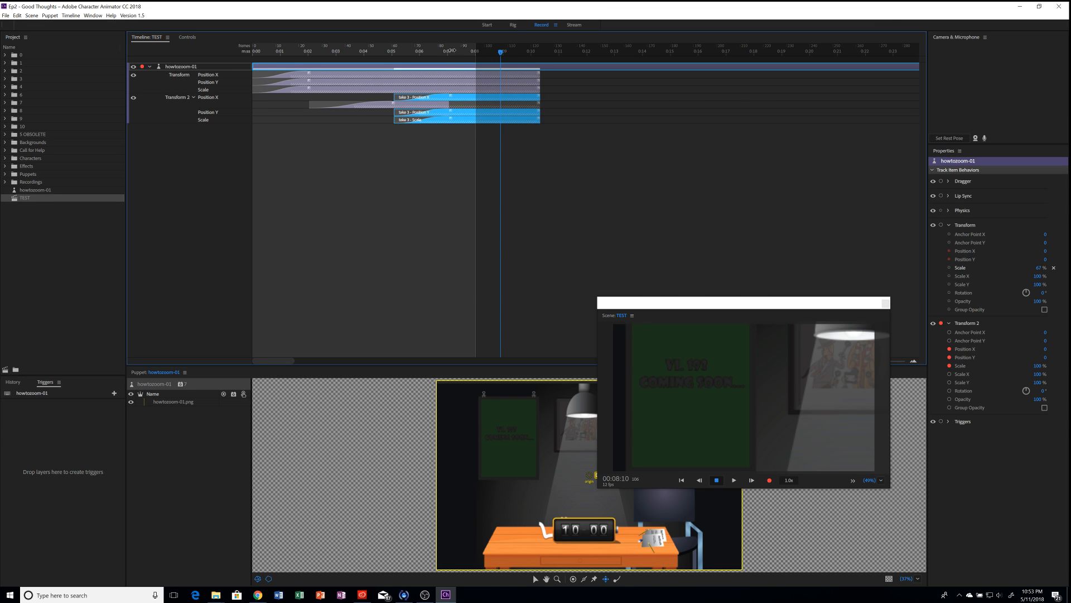
left_click(389, 56)
key("space")
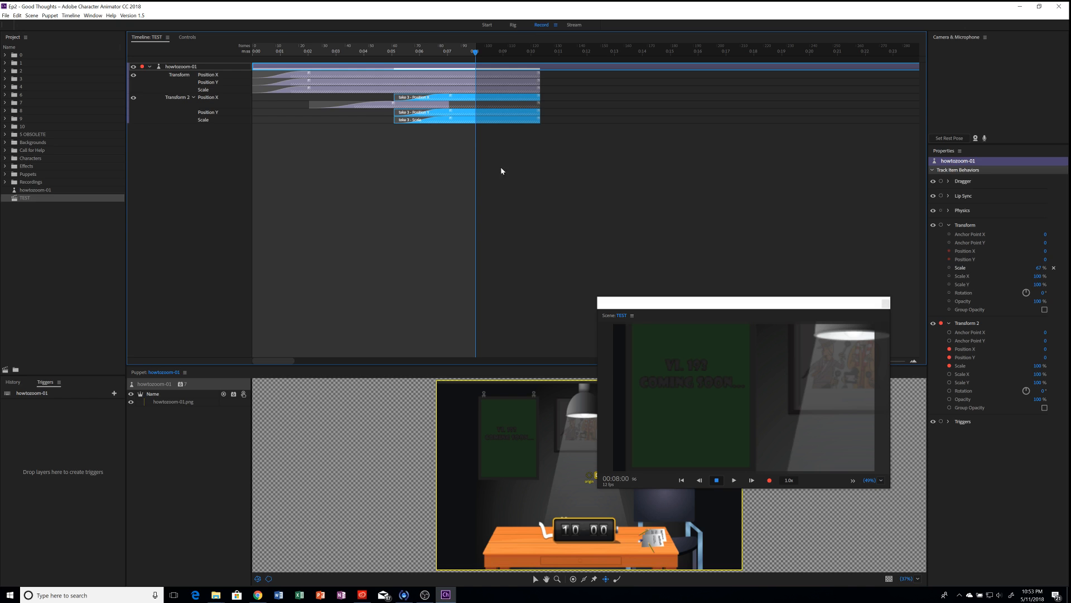
left_click_drag(432, 122, 492, 124)
left_click(436, 135)
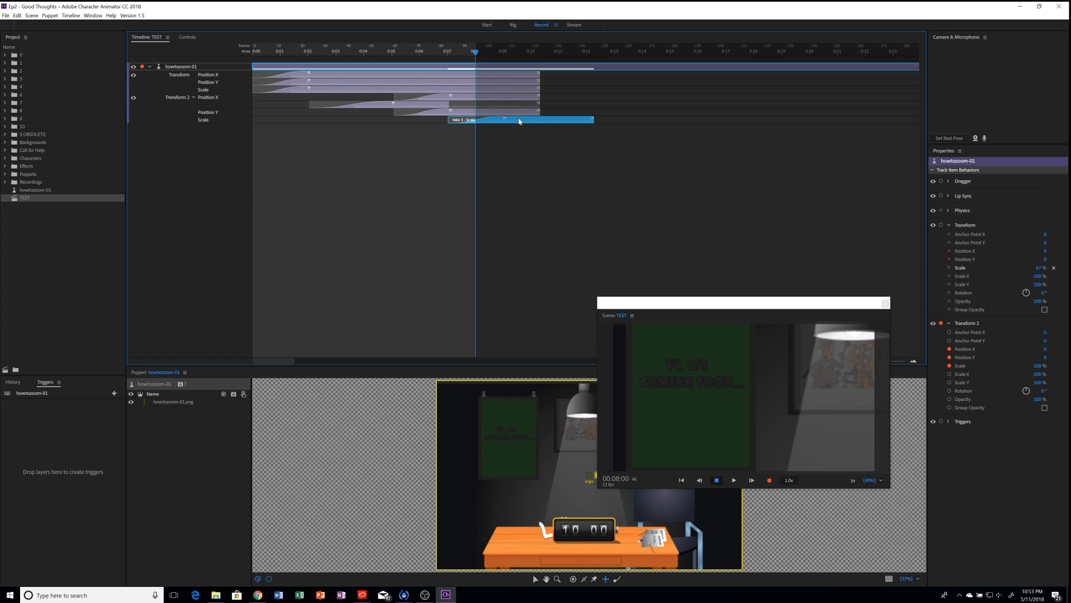
Step: Set the TEST scene's duration to 10 sec and play it from about 0:04 to the end
left_click(27, 198)
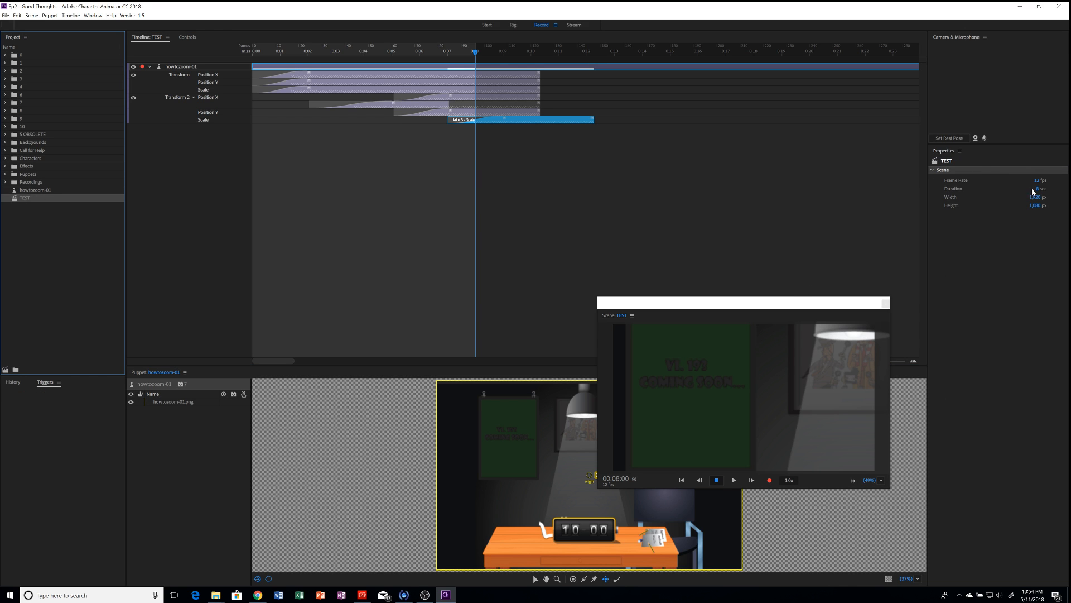
left_click(1037, 189)
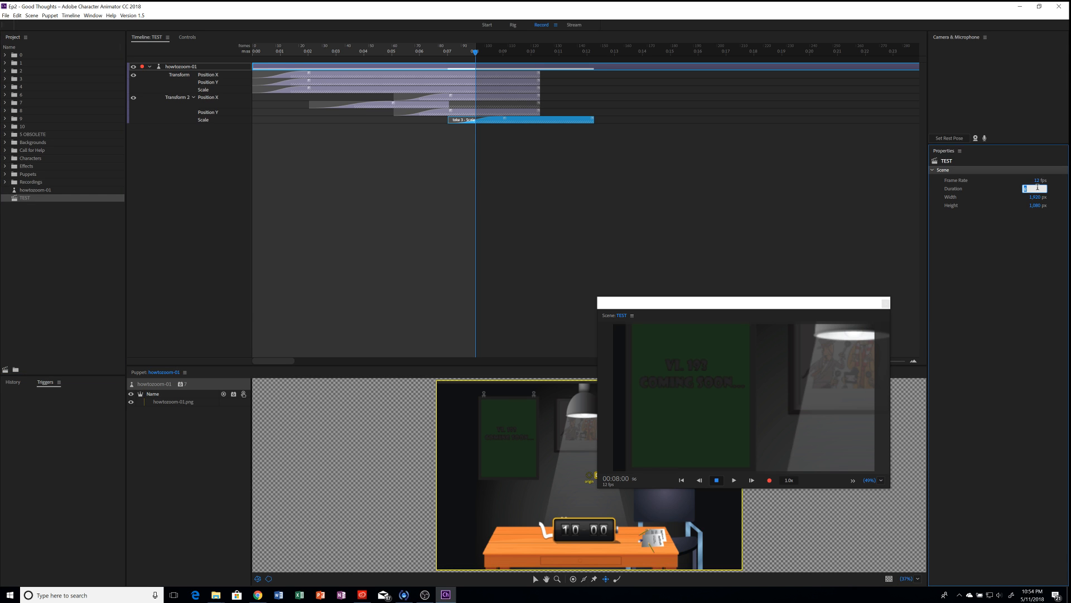
type("10")
key("Return")
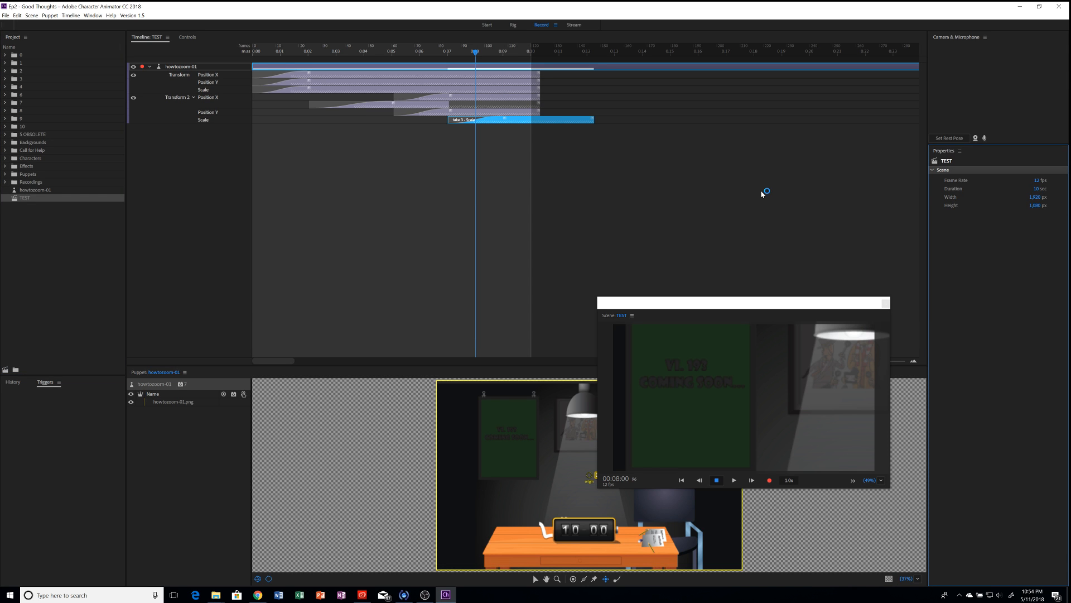
left_click(370, 53)
key("space")
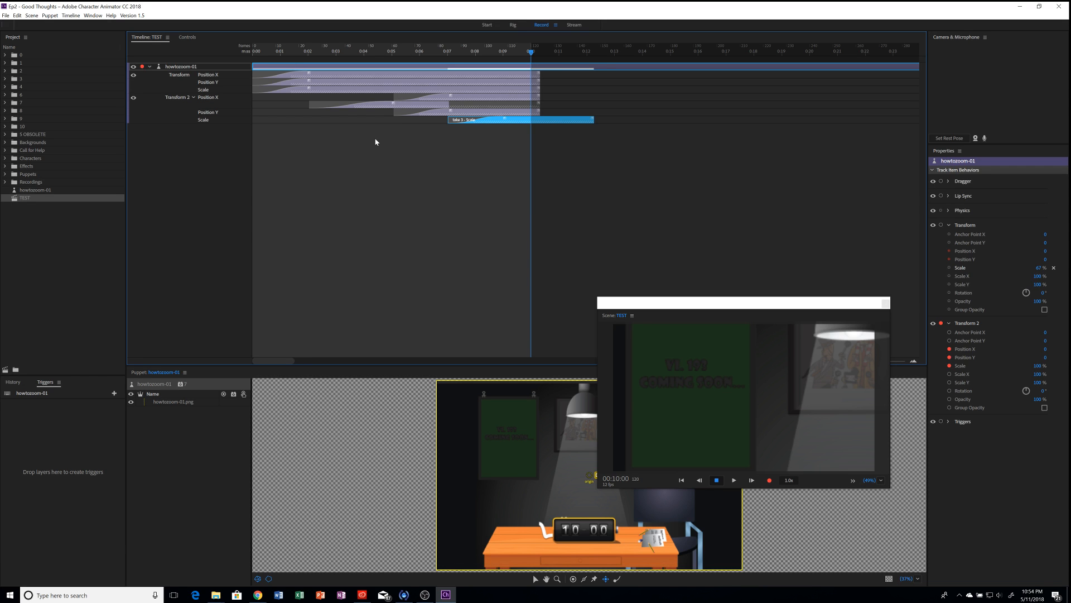
Step: Expand the Puppets folder in the Project panel to list Bear, Butterfly, Hank, Sam and other puppets
left_click(6, 160)
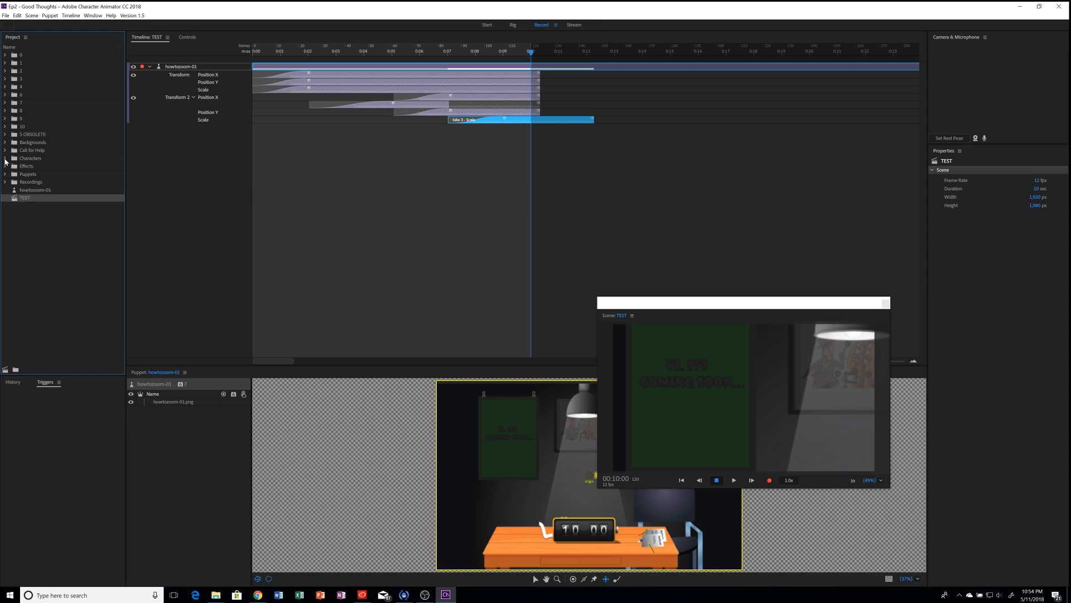
left_click(5, 159)
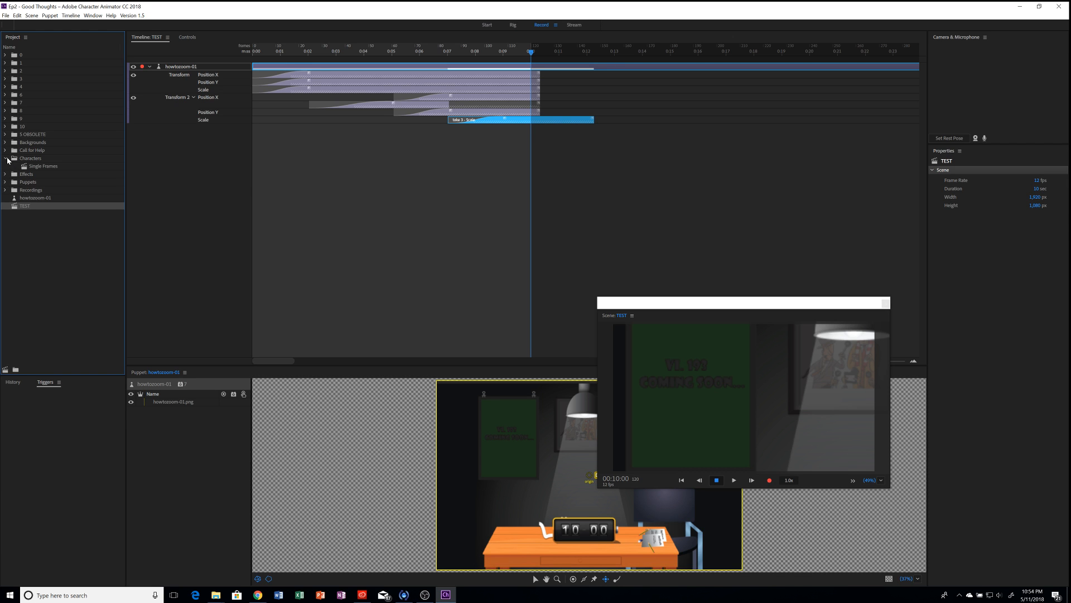
left_click(5, 158)
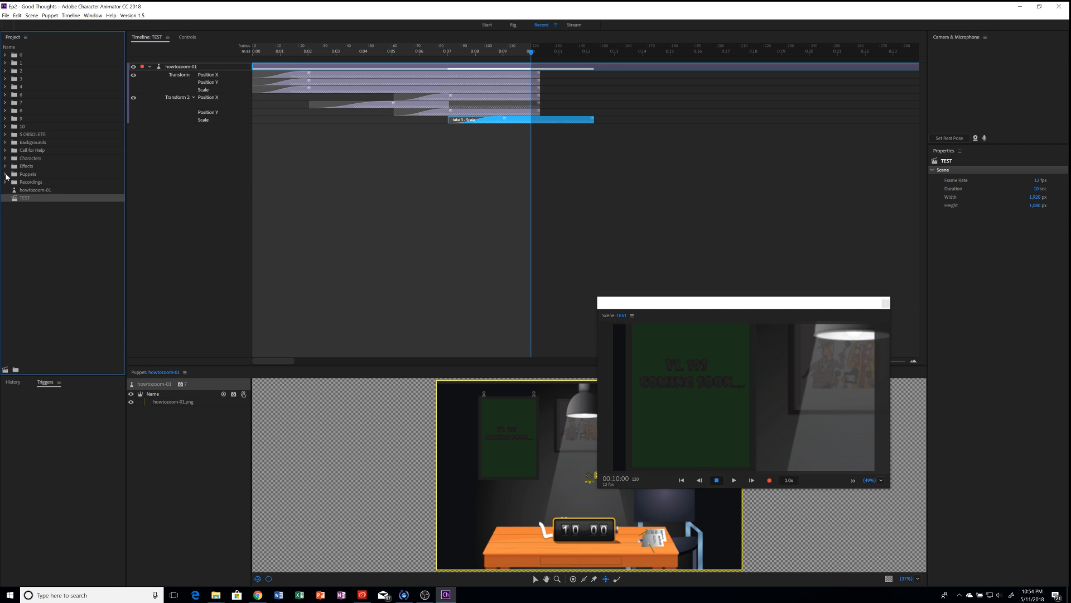
left_click(5, 175)
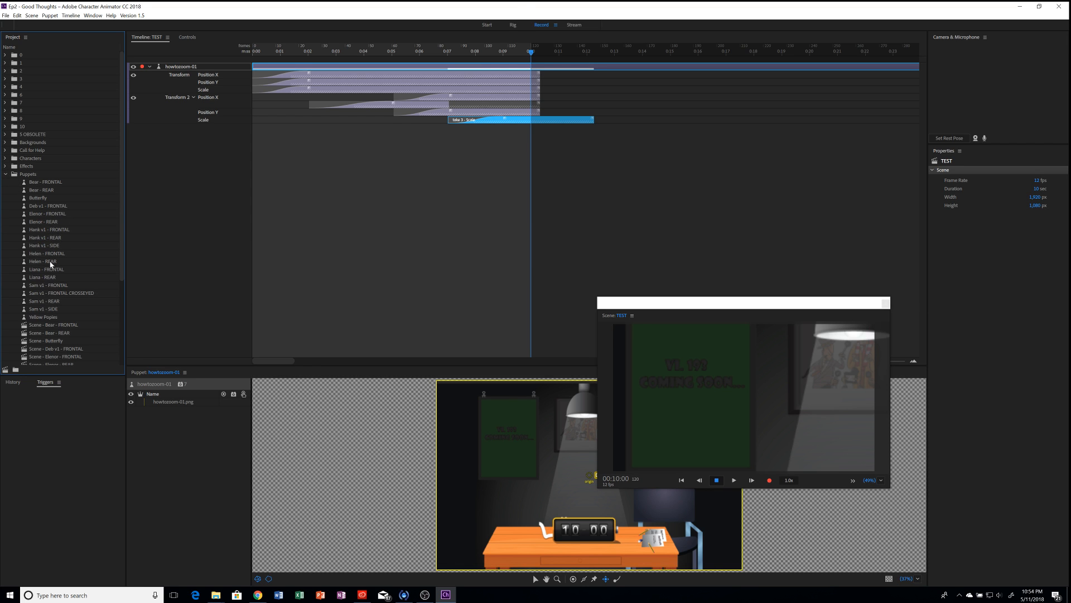
Step: Drag the Sam v1 - FRONTAL puppet into the TEST scene above the howtozoom-01 background
left_click(50, 286)
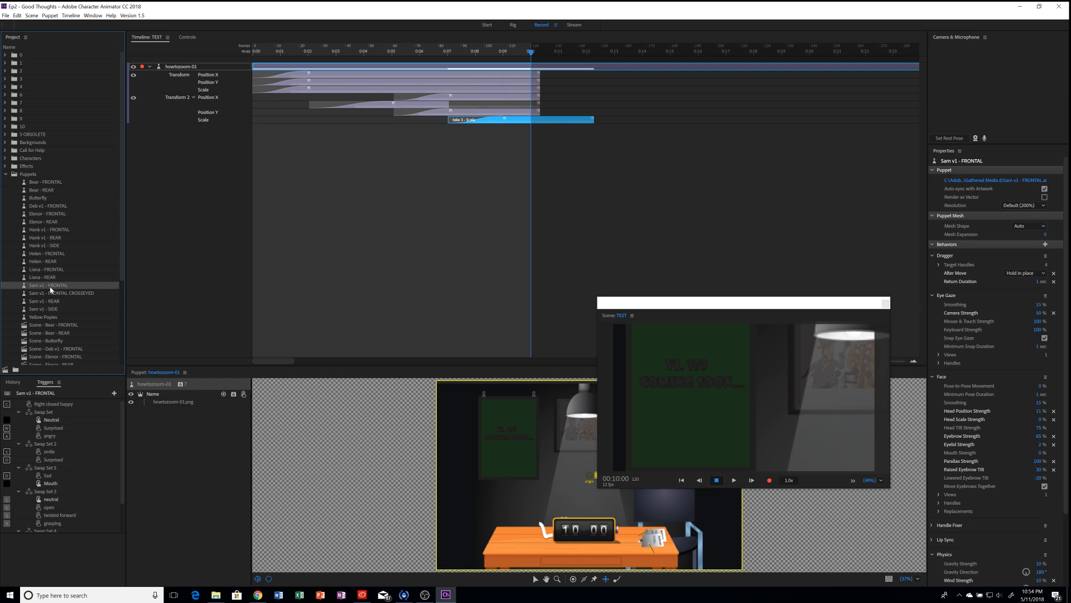
left_click(364, 223)
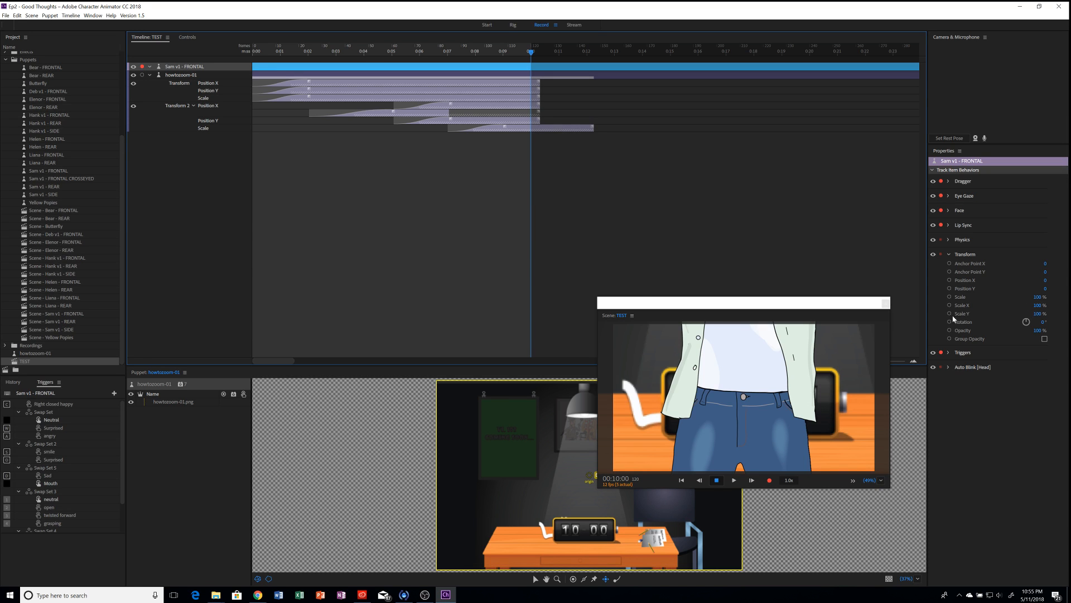
Step: At 0:00, scale Sam down and lower his Anchor Point Y so he sits behind the desk
left_click_drag(274, 54, 249, 53)
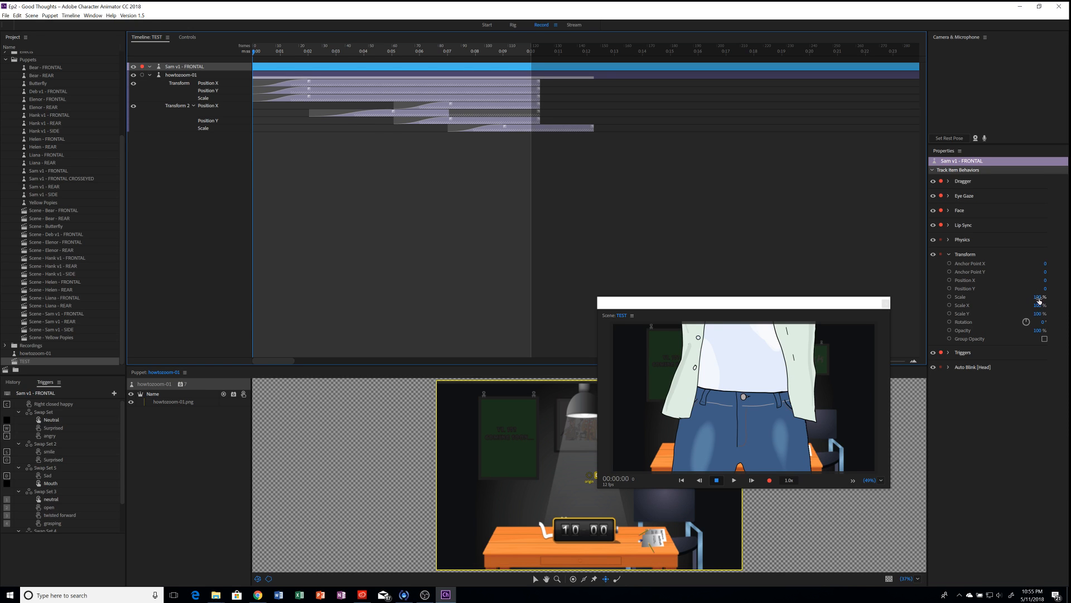
left_click_drag(1039, 298, 1037, 323)
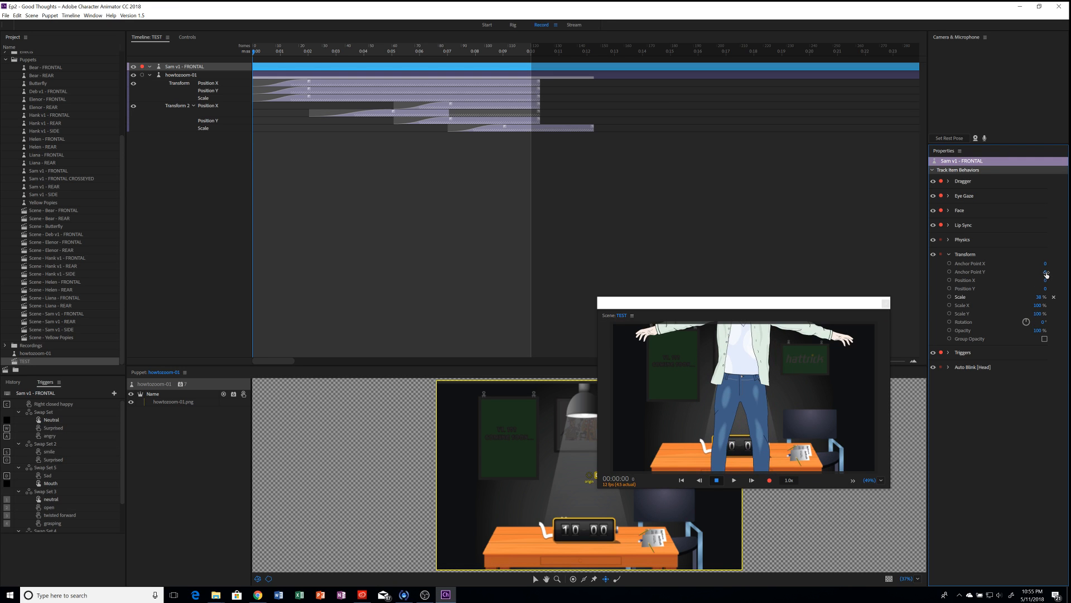
left_click_drag(1045, 273, 500, 411)
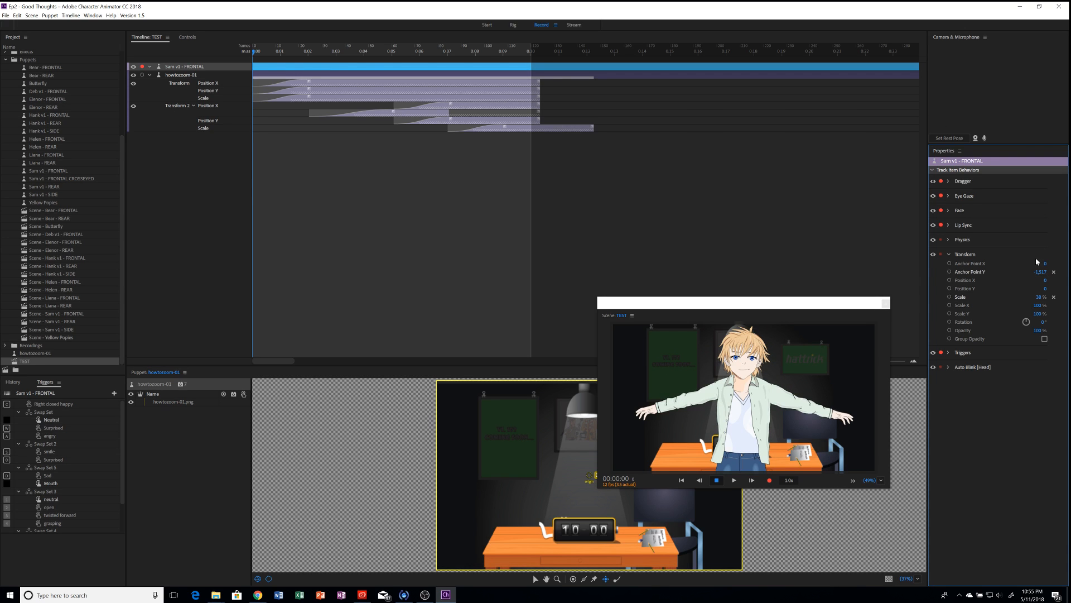
left_click_drag(1040, 272, 731, 298)
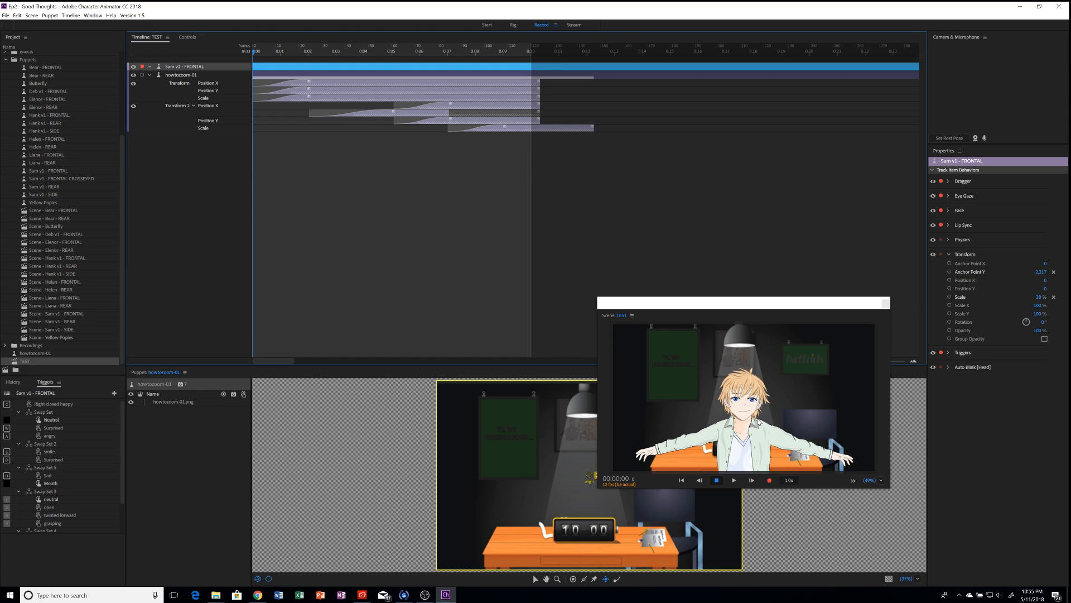
Step: Disarm all of Sam's behaviors for recording, leaving only Dragger
scroll(748, 401, "down", 2)
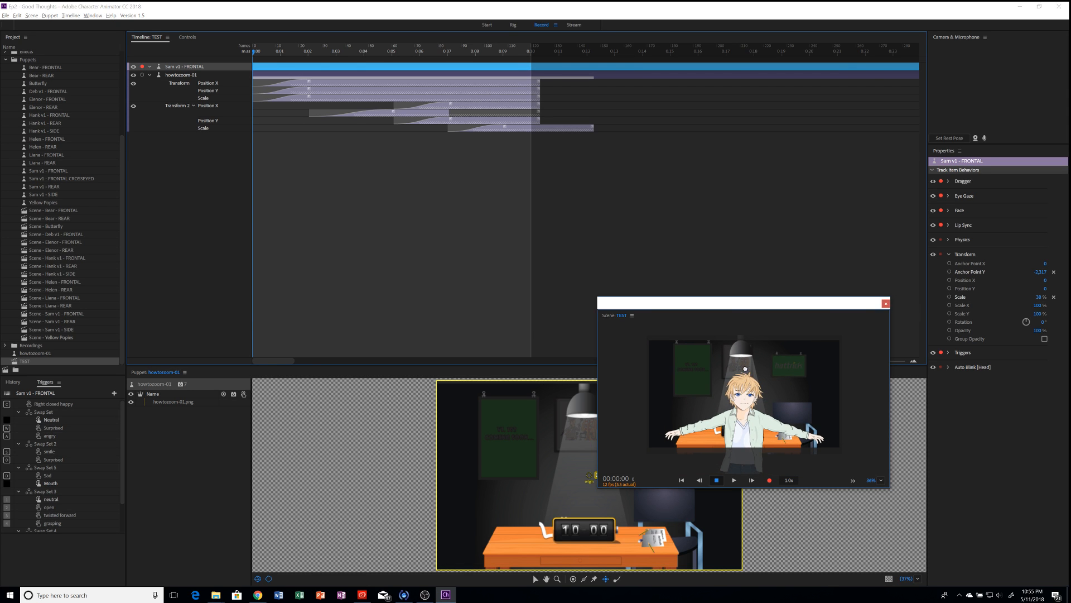
scroll(746, 367, "down", 1)
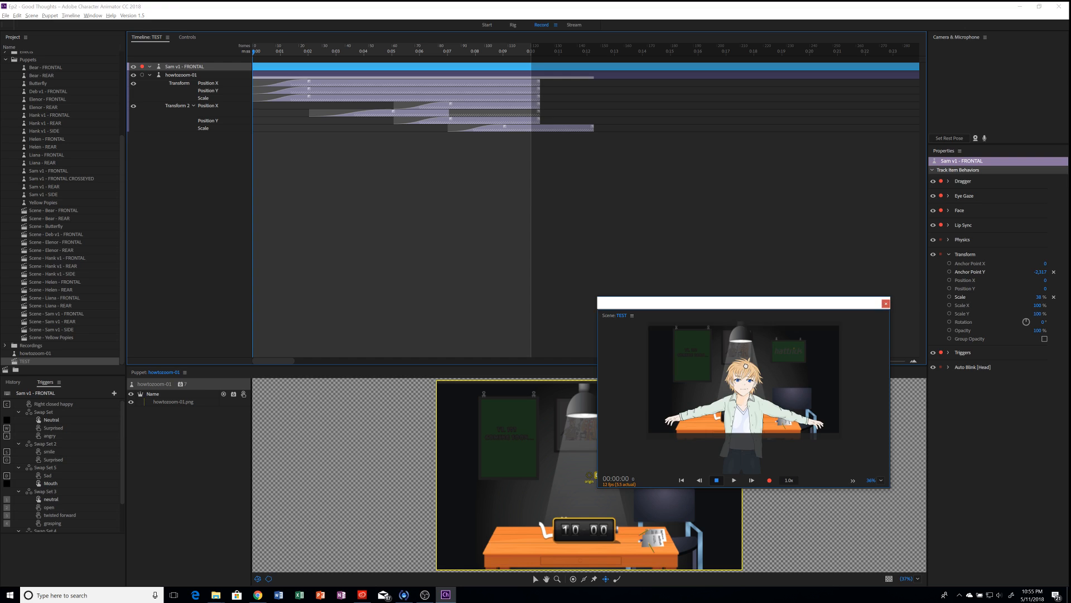
left_click(942, 182)
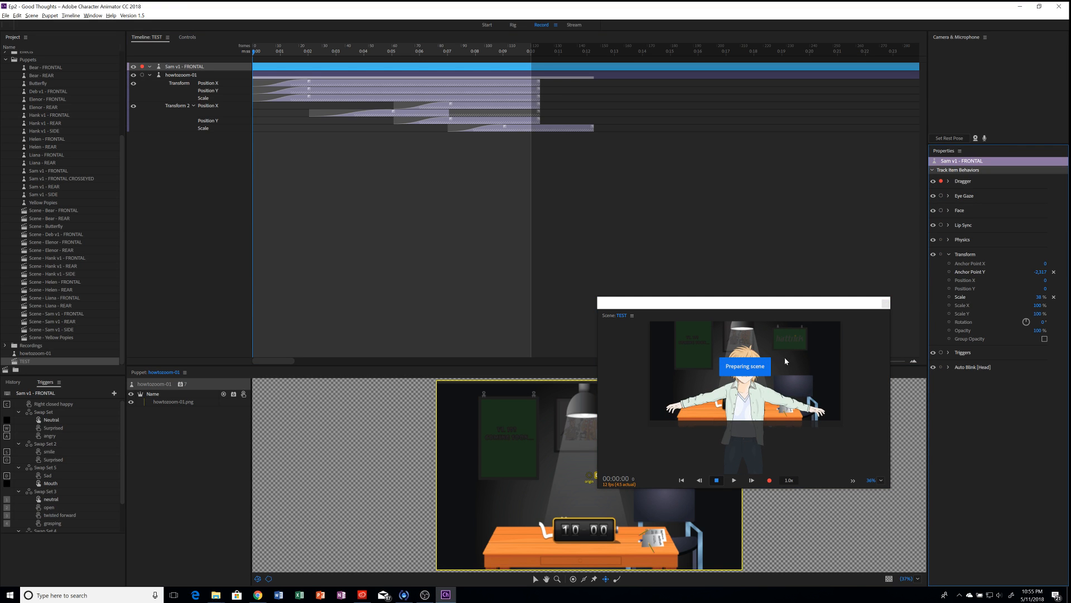
Step: Pull both of Sam's arm handles down to his sides and start recording a take
left_click(722, 426)
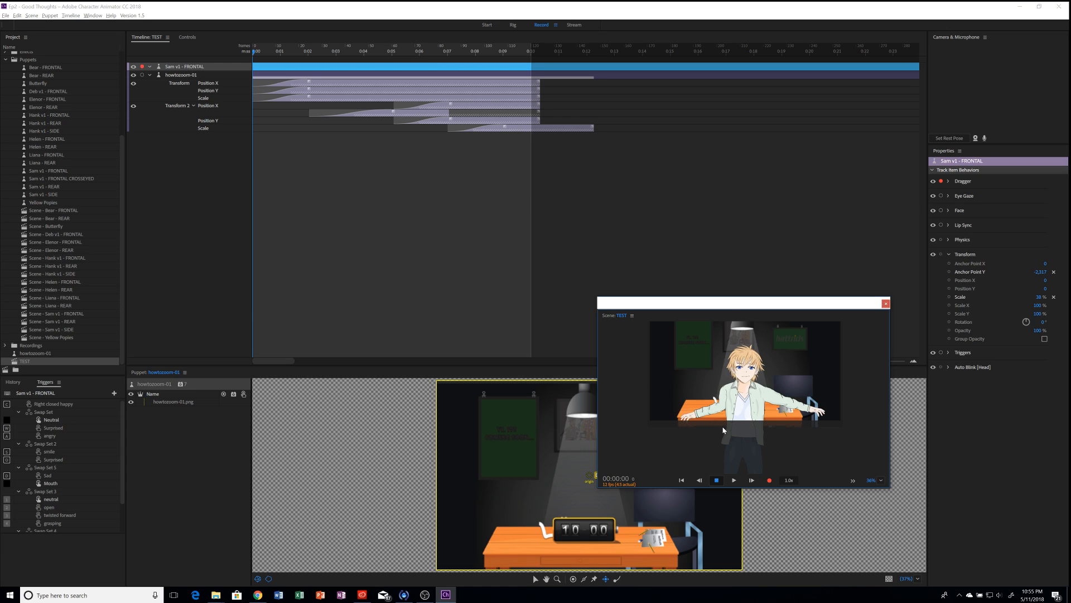
mouse_move(724, 432)
left_mouse_down()
mouse_move(726, 443)
mouse_move(714, 444)
mouse_move(731, 453)
mouse_move(722, 450)
left_mouse_up()
left_click_drag(767, 420, 762, 448)
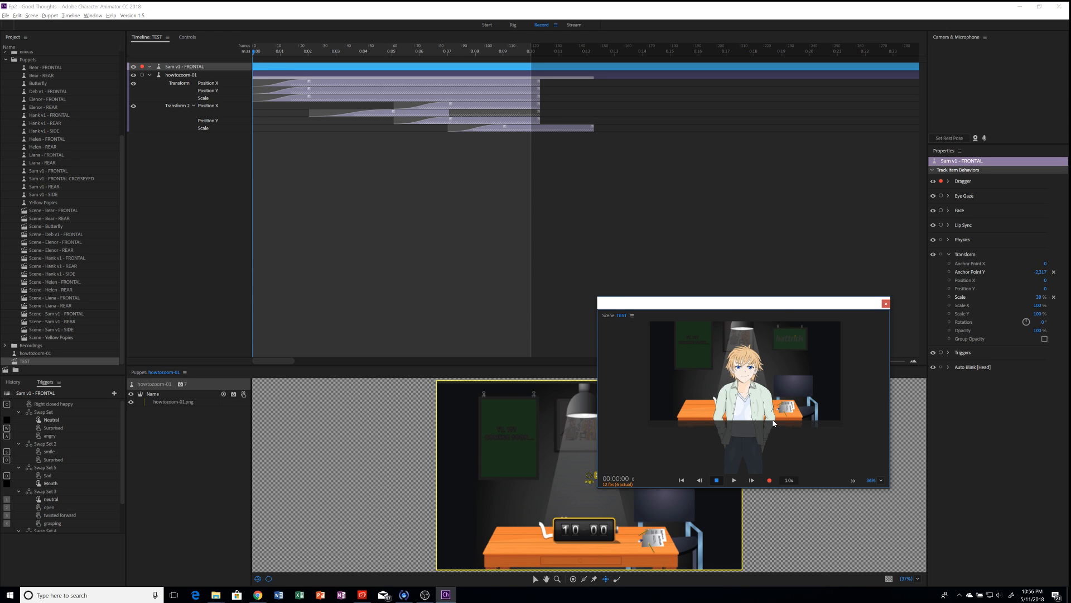
key("ctrl+r")
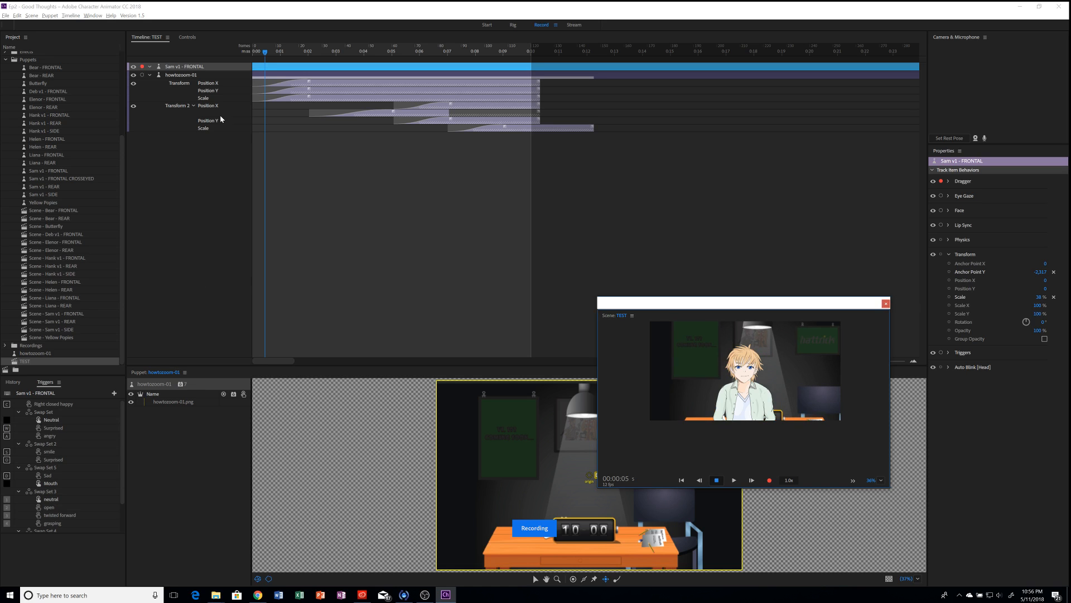
Step: Stop recording, extend the Dragger arm takes to the scene end, disarm Dragger and play from the start
key("space")
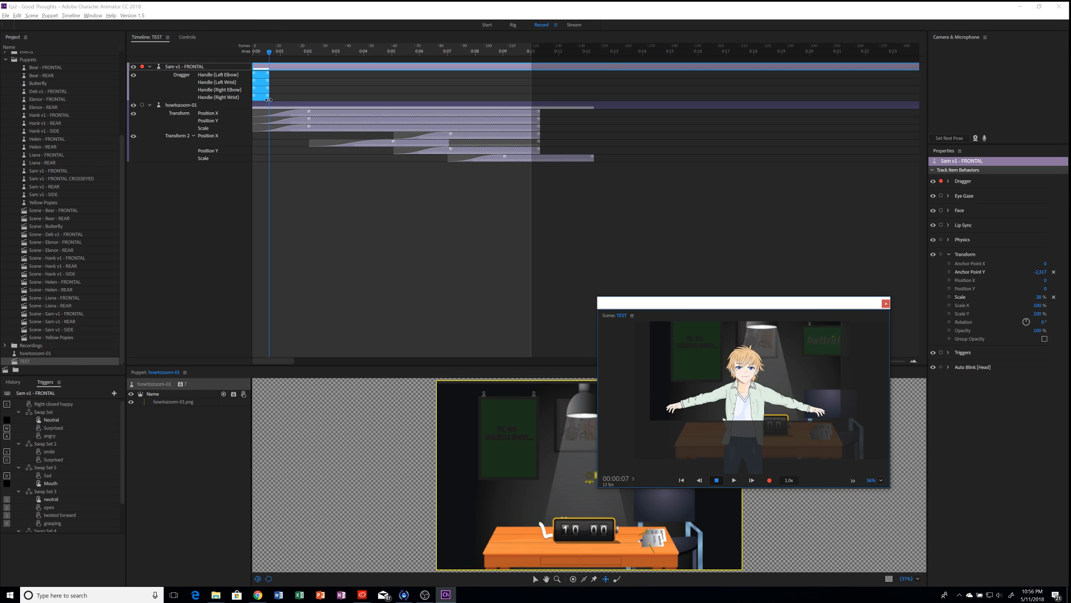
left_click_drag(269, 101, 540, 103)
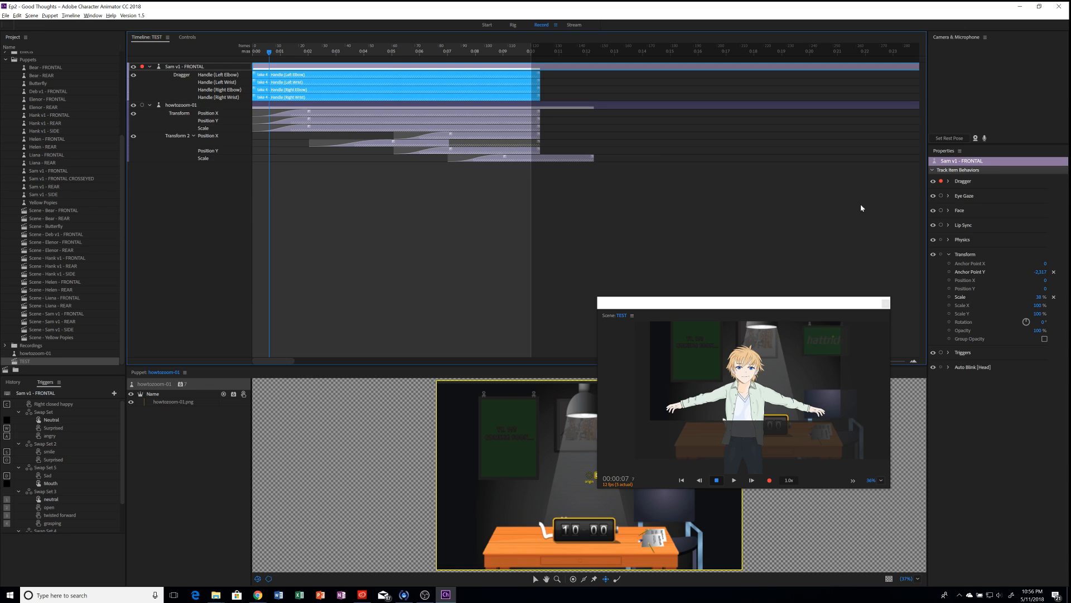
left_click(941, 181)
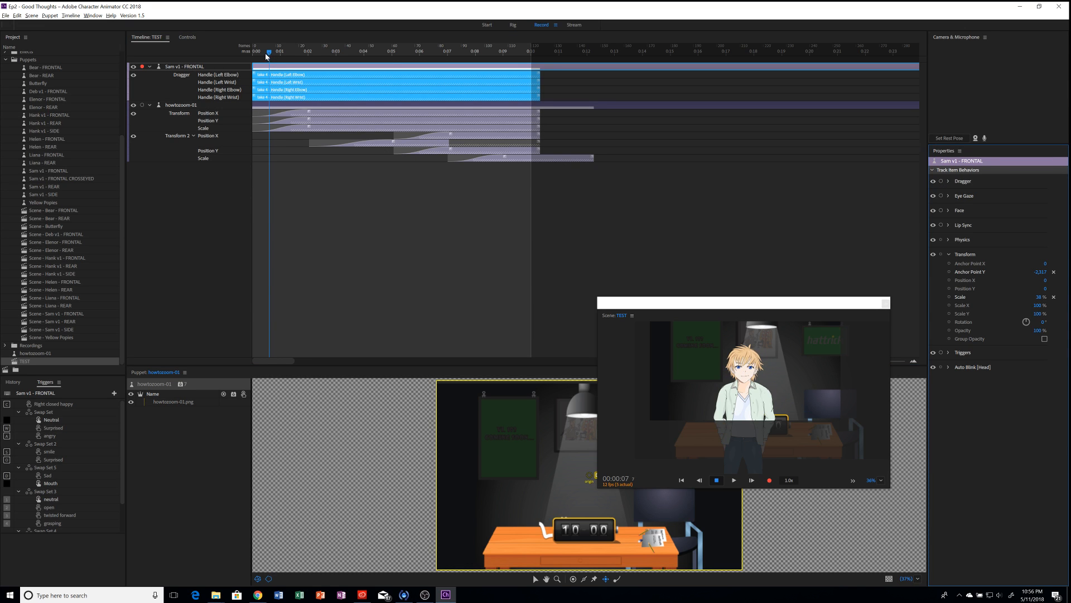
left_click_drag(266, 54, 240, 54)
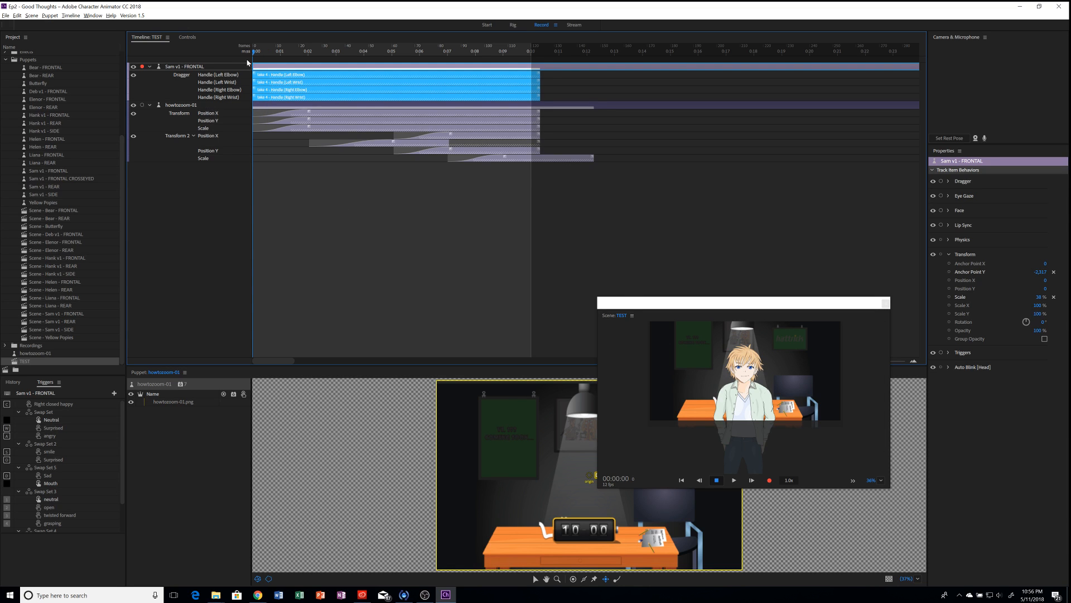
key("space")
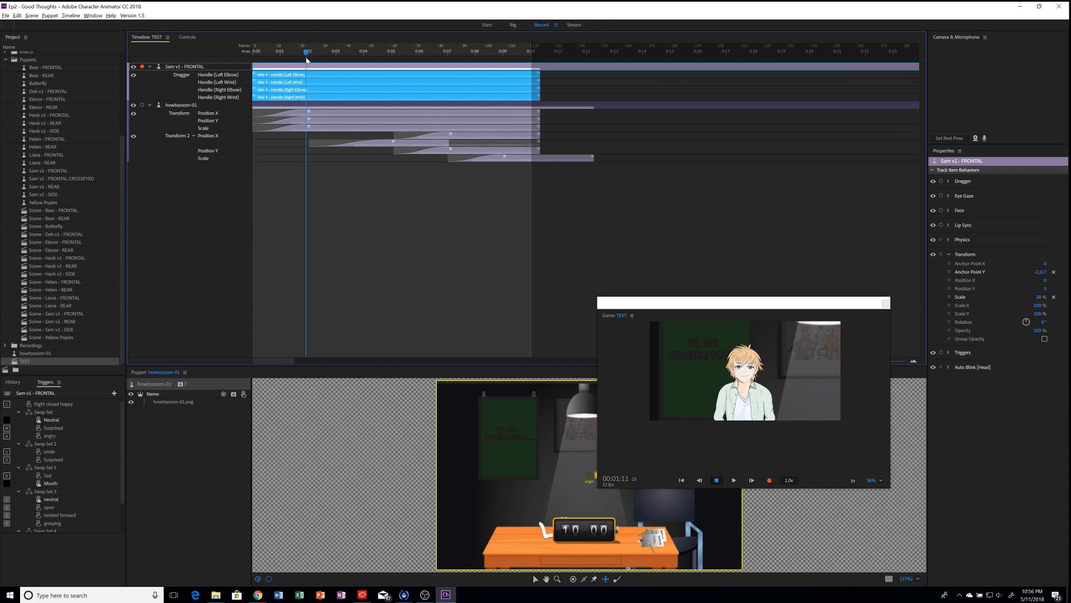
left_click_drag(306, 59, 231, 56)
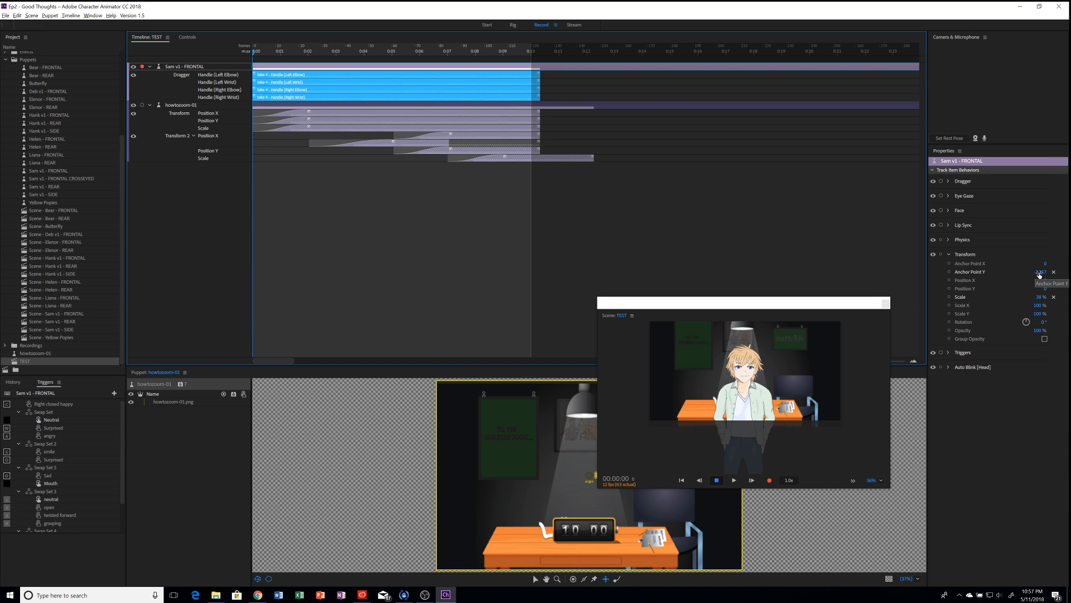
Step: Fine-tune Sam's Anchor Point so he sits behind the desk, move to 0:02, and enlarge the Scene panel
left_click_drag(1035, 272, 1063, 268)
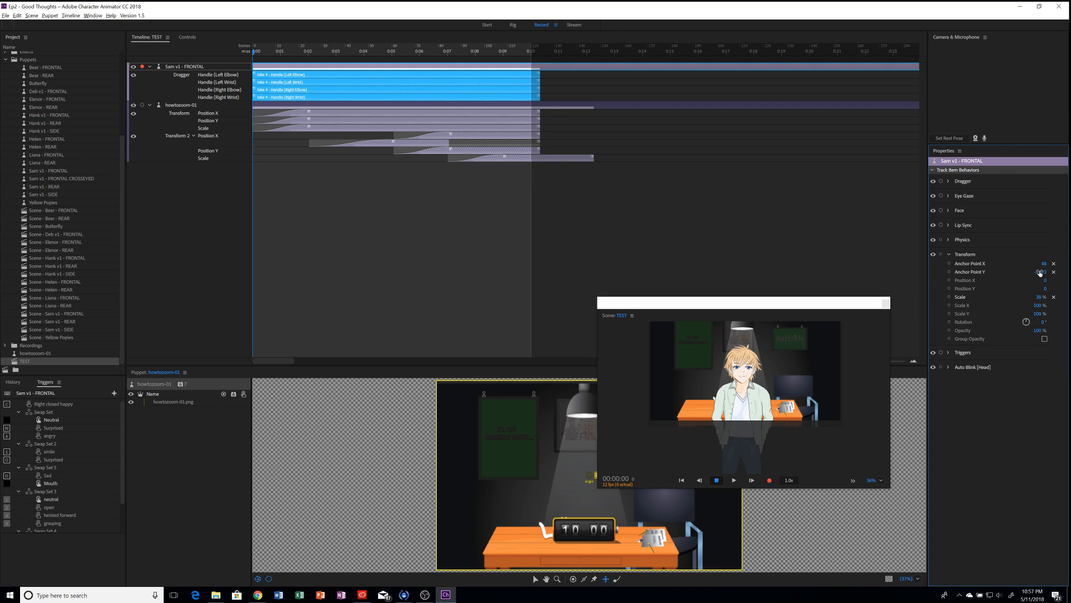
left_click_drag(1039, 272, 1037, 328)
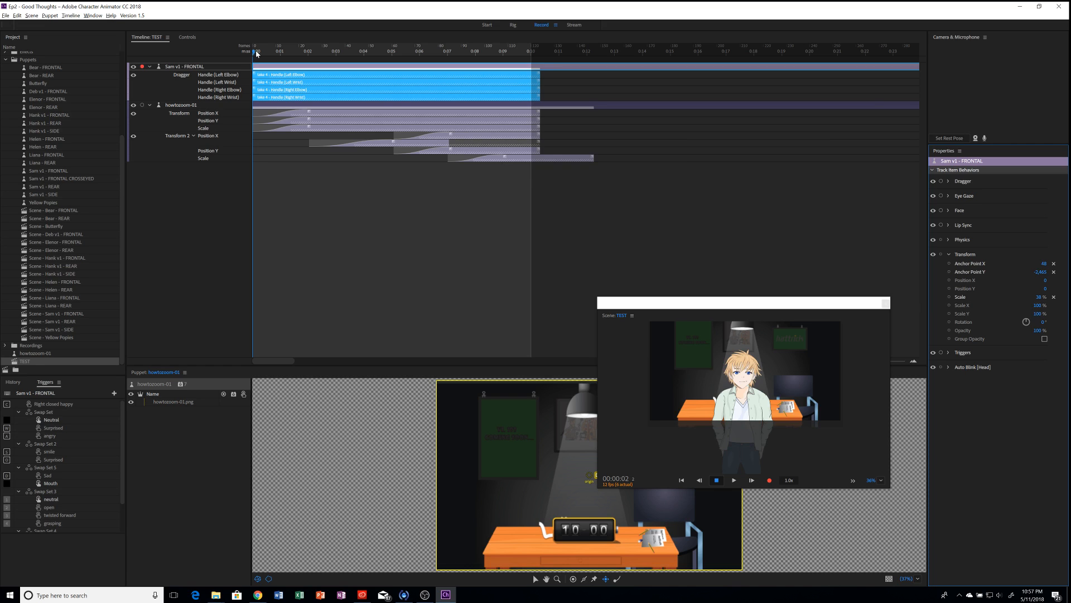
left_click_drag(254, 52, 308, 52)
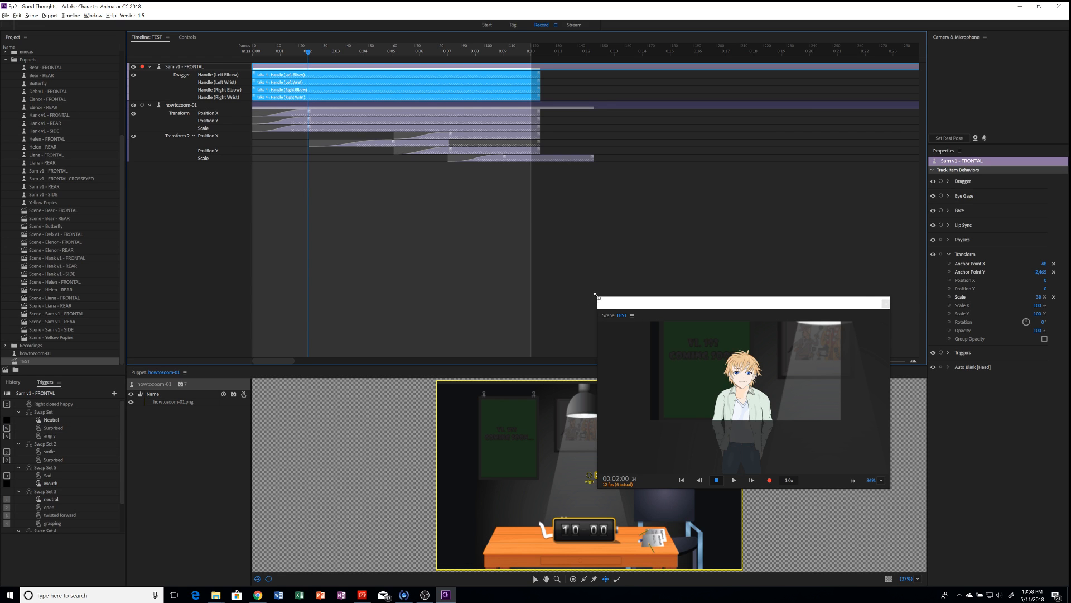
left_click_drag(596, 296, 696, 277)
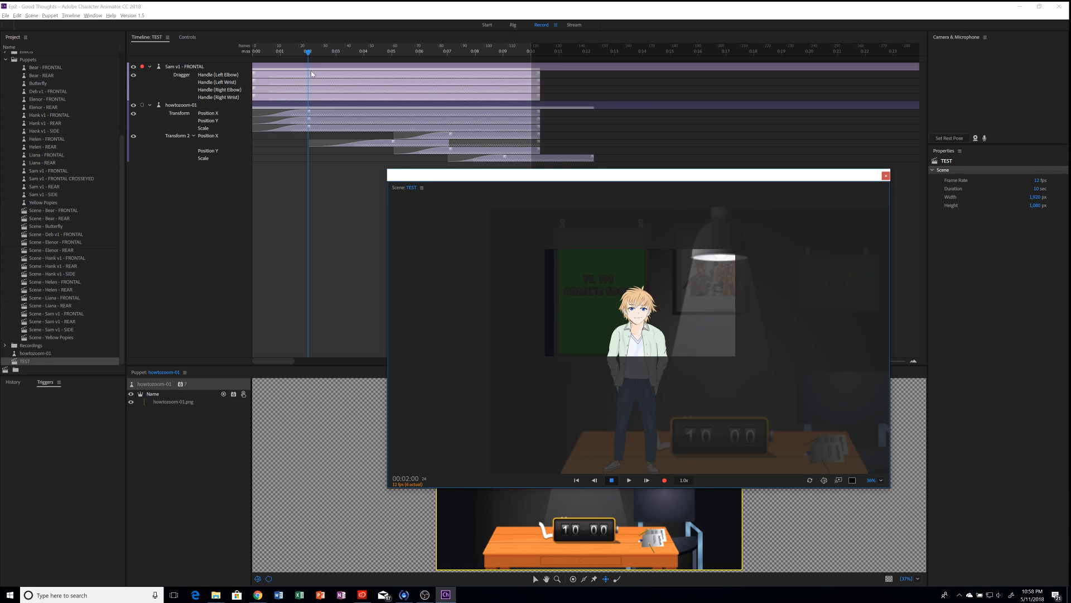
left_click_drag(310, 55, 239, 53)
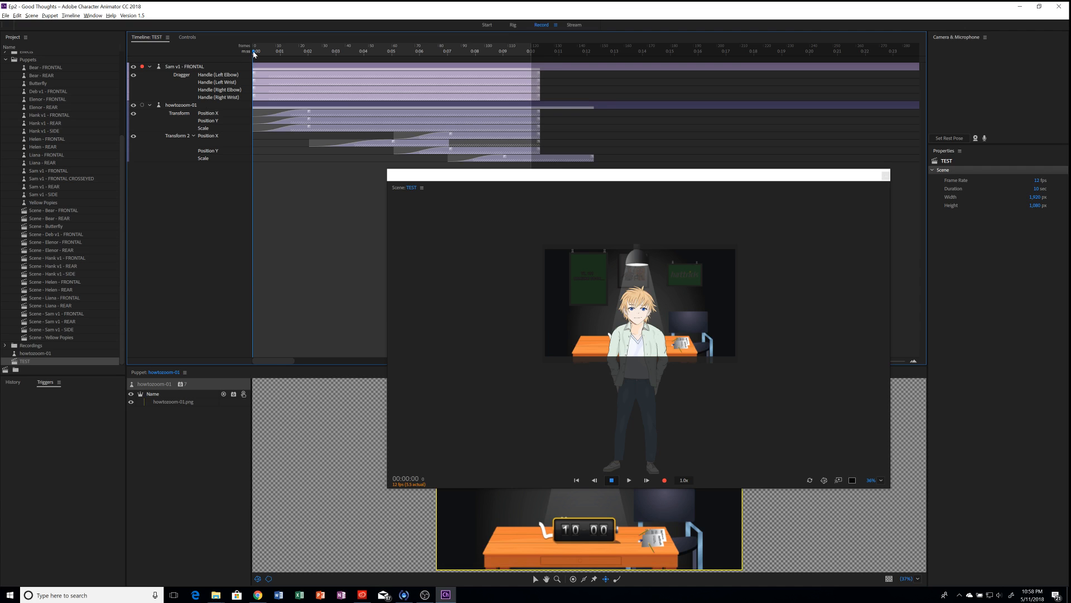
left_click(267, 67)
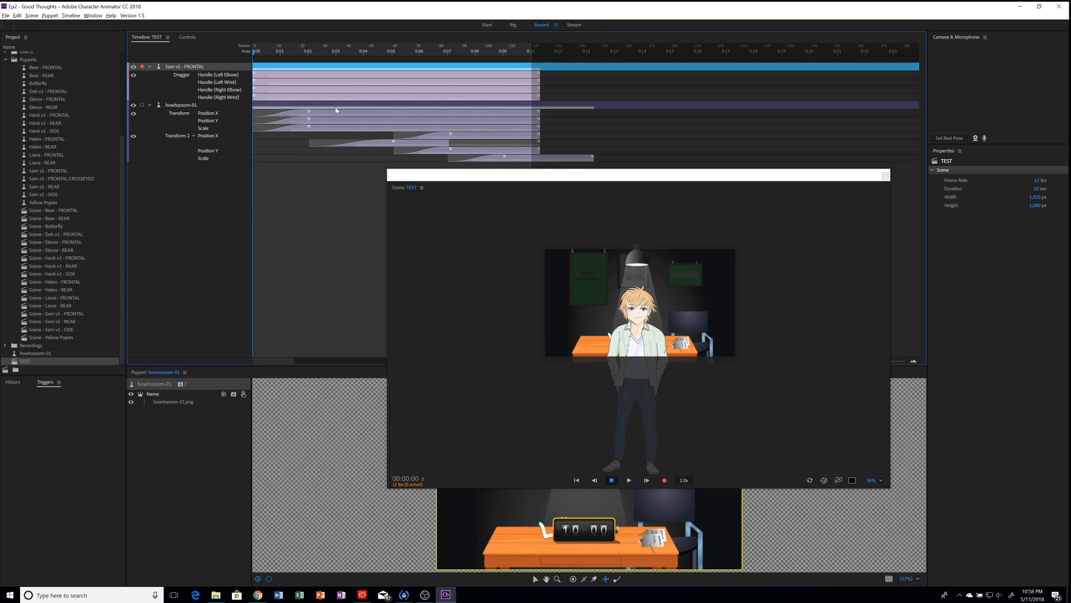
left_click(308, 52)
left_click_drag(310, 52, 312, 52)
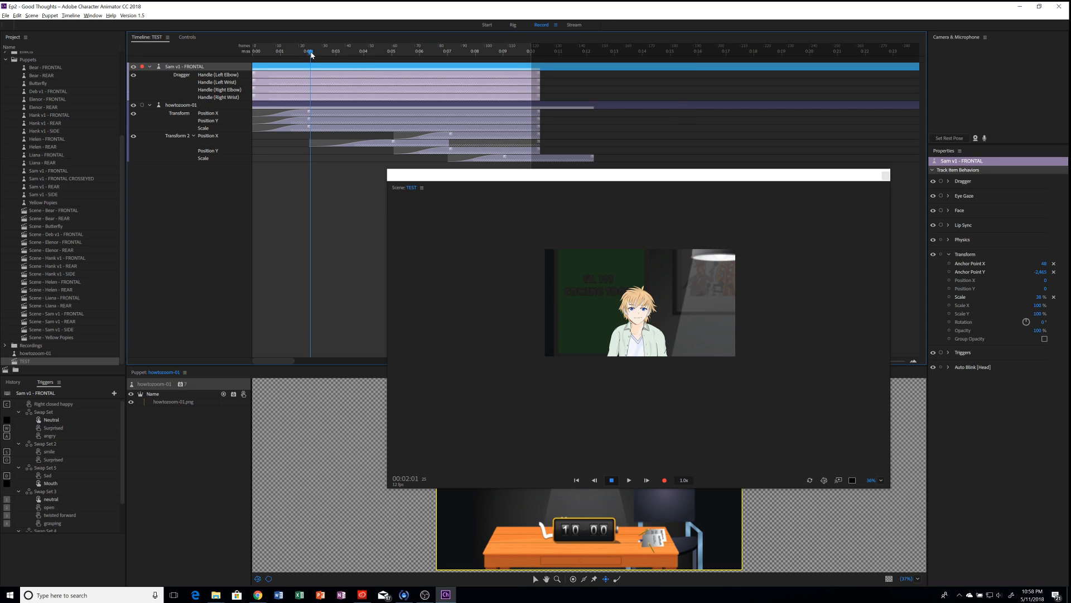
Step: Arm Sam's Transform Position X, Position Y and Scale for recording
left_click(949, 280)
left_click(949, 290)
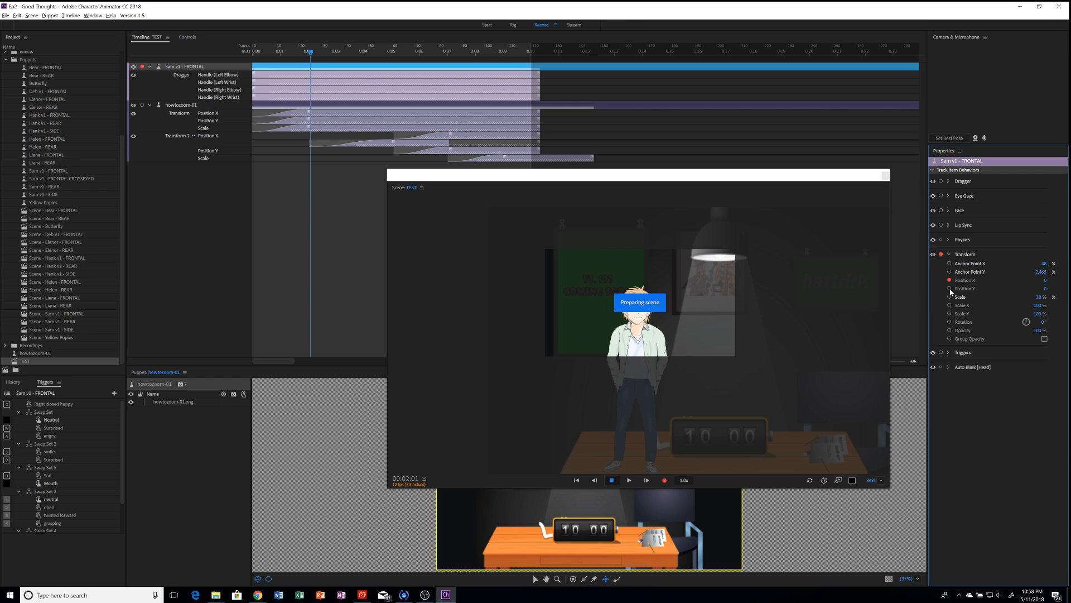
left_click(948, 297)
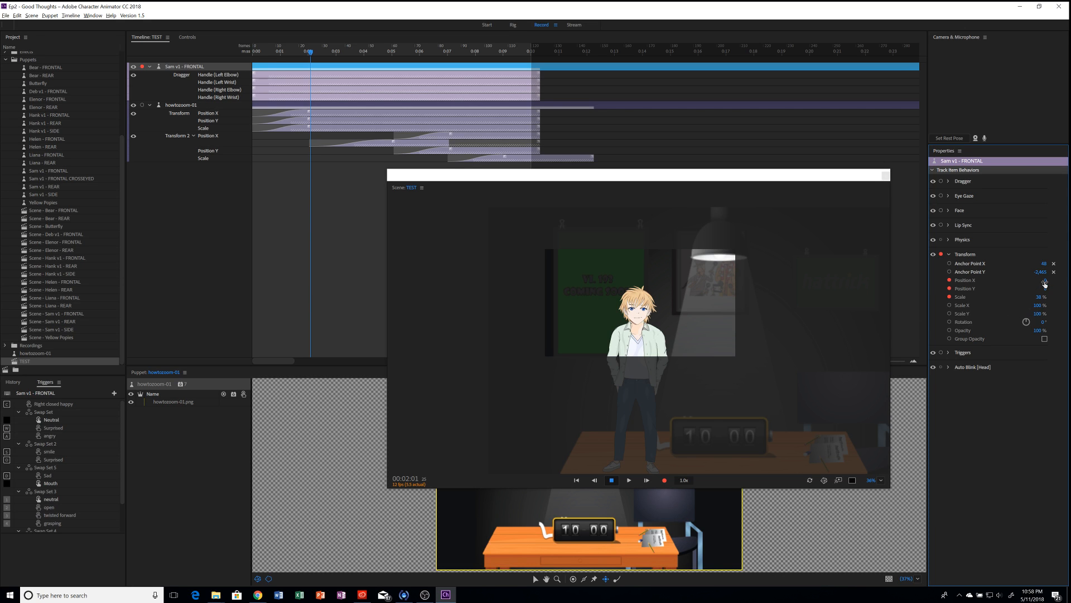
Step: Frame Sam's head and shoulders: Scale about 111%, Anchor Point Y nudged, Position X 581
left_click_drag(1047, 286, 988, 282)
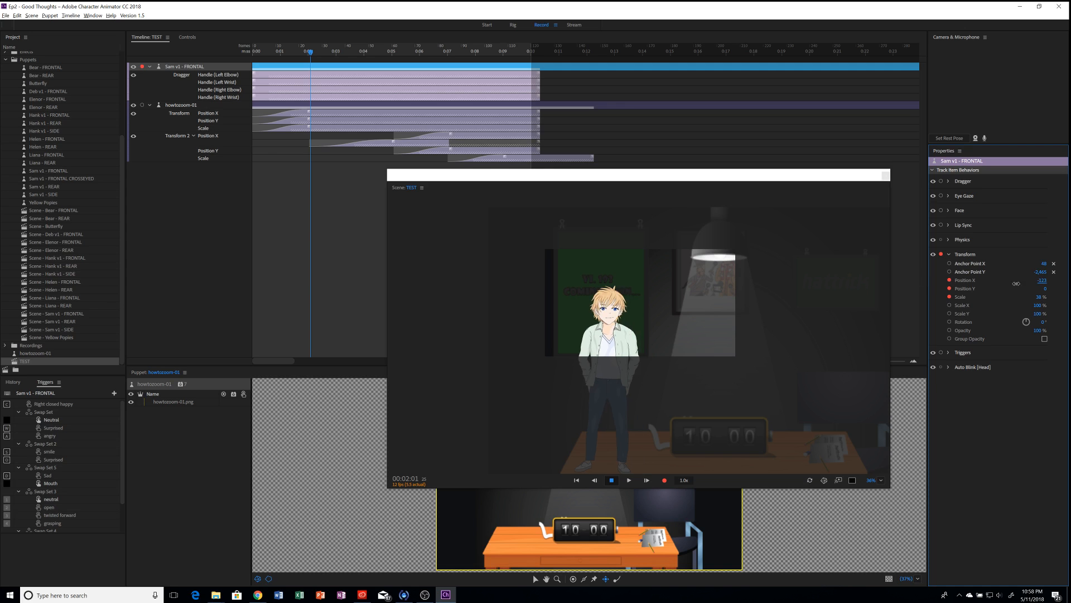
left_click_drag(1018, 222, 1070, 27)
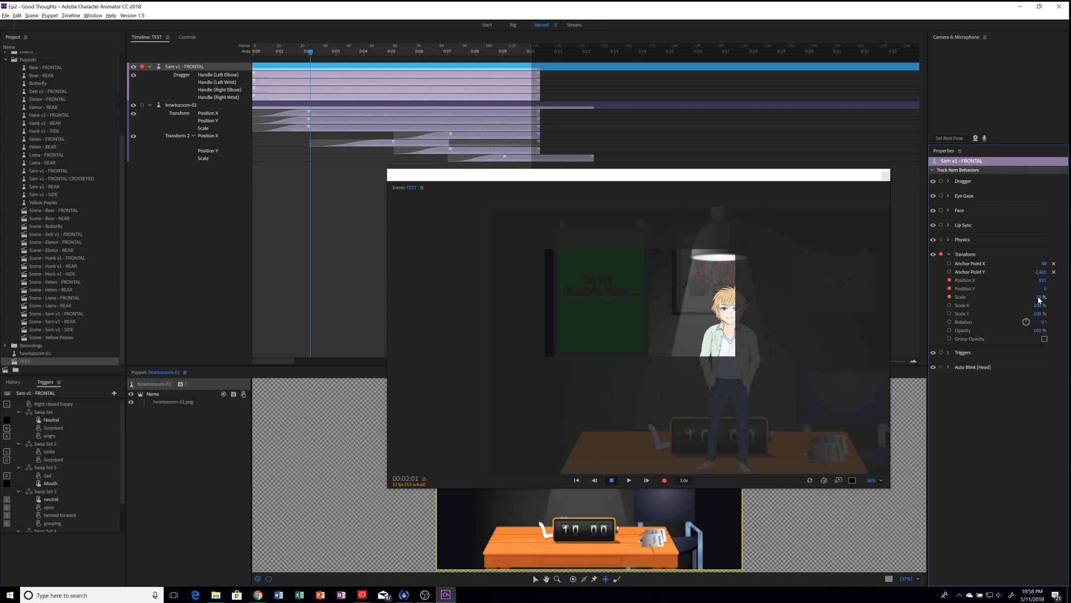
left_click_drag(1038, 298, 1038, 257)
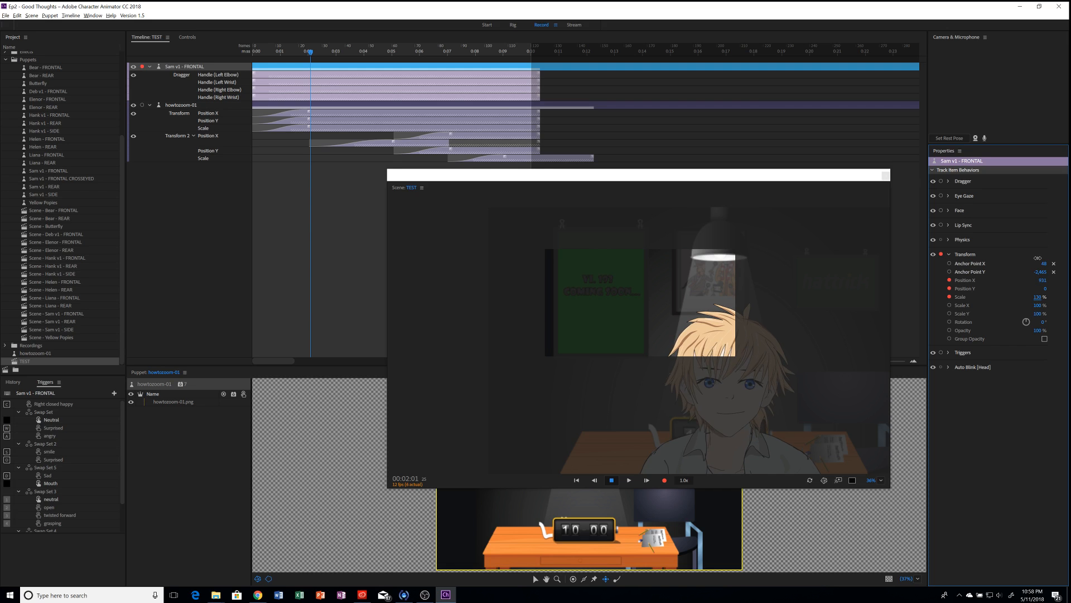
left_click_drag(1037, 260, 1038, 266)
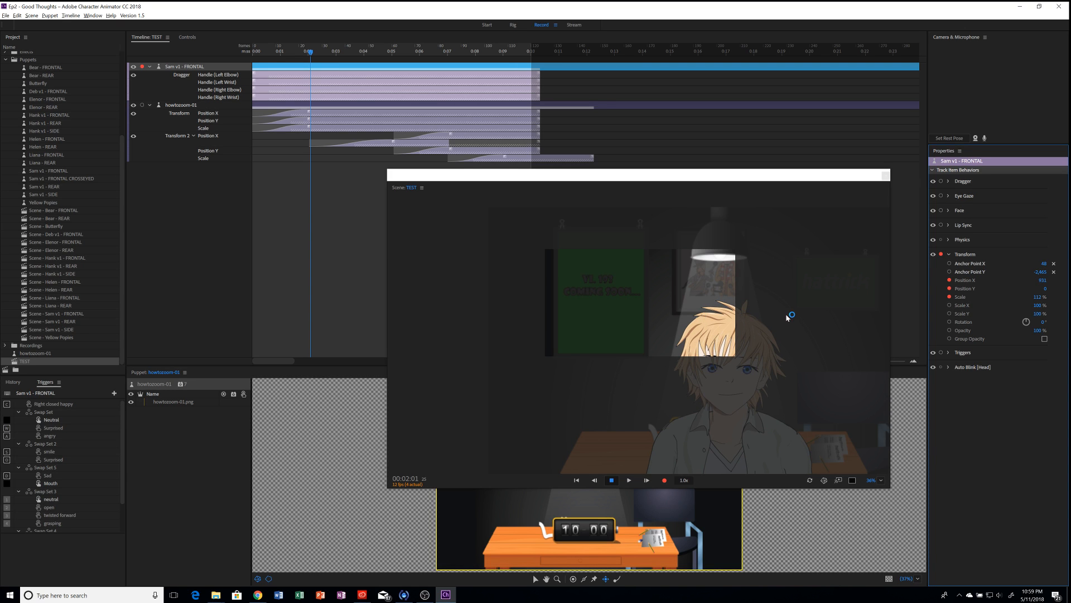
left_click_drag(1041, 272, 1033, 299)
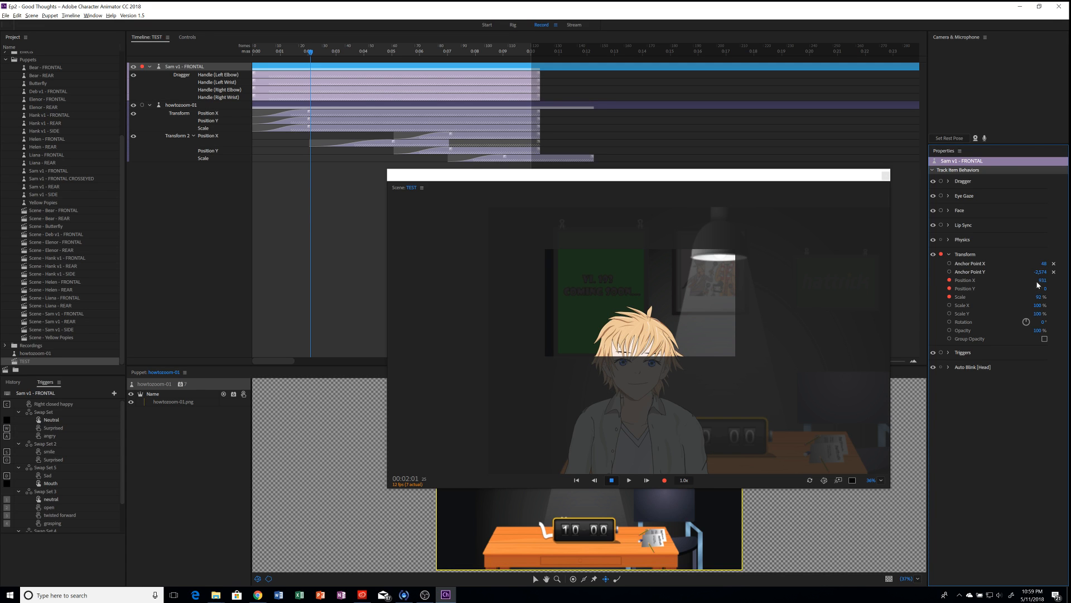
left_click_drag(961, 281, 1003, 278)
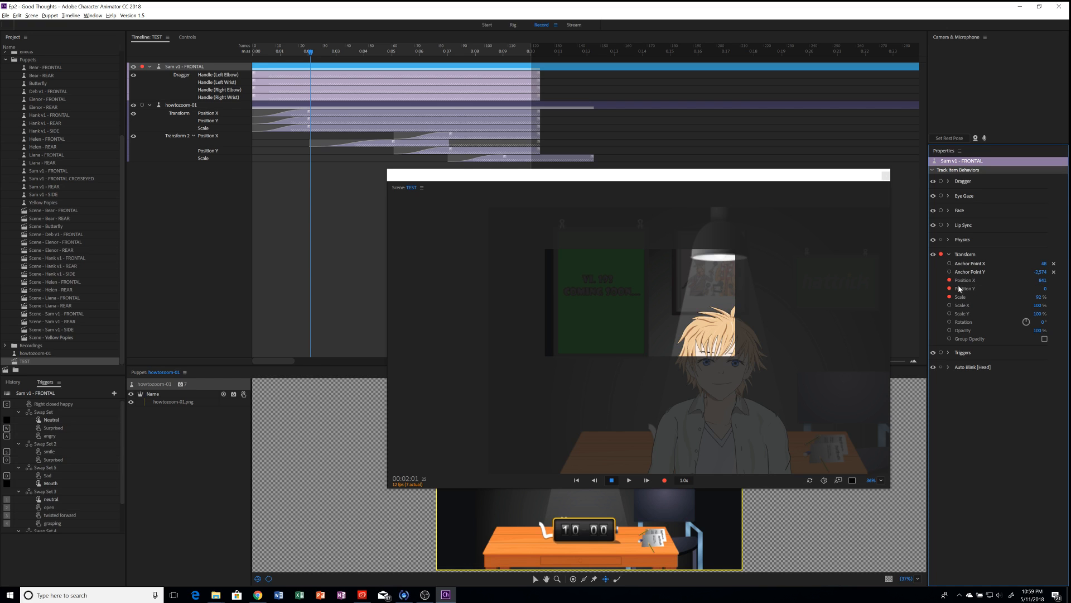
Step: Reset Sam's anchor point to 0,0, then set Position X 733, Position Y 2,164, Scale 76%
left_click(1054, 272)
left_click(1055, 264)
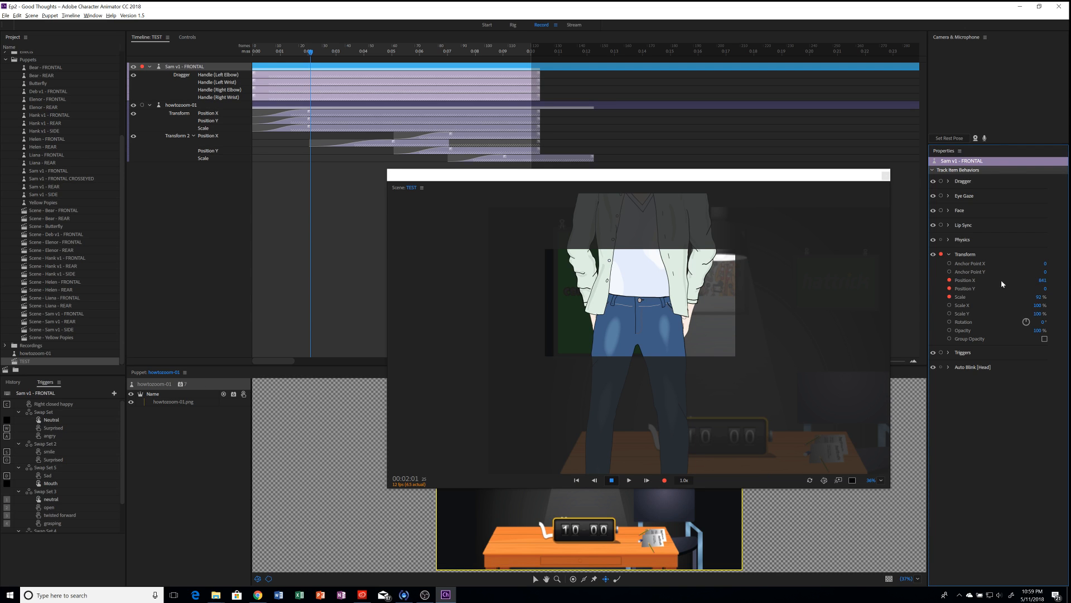
left_click_drag(1042, 282, 998, 281)
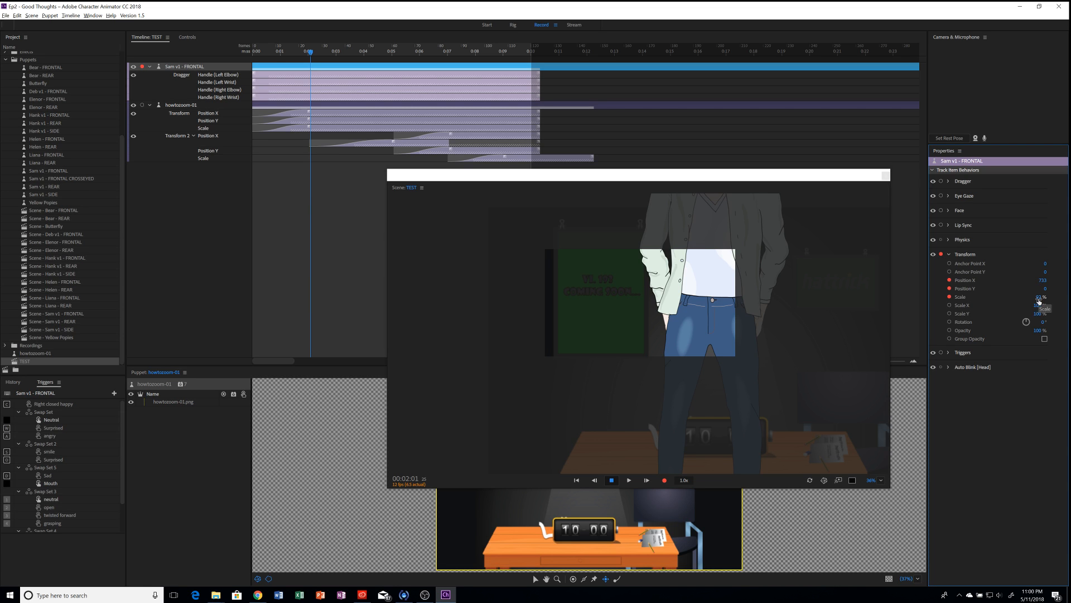
mouse_move(1039, 297)
left_mouse_down()
mouse_move(1025, 323)
mouse_move(1028, 305)
left_mouse_up()
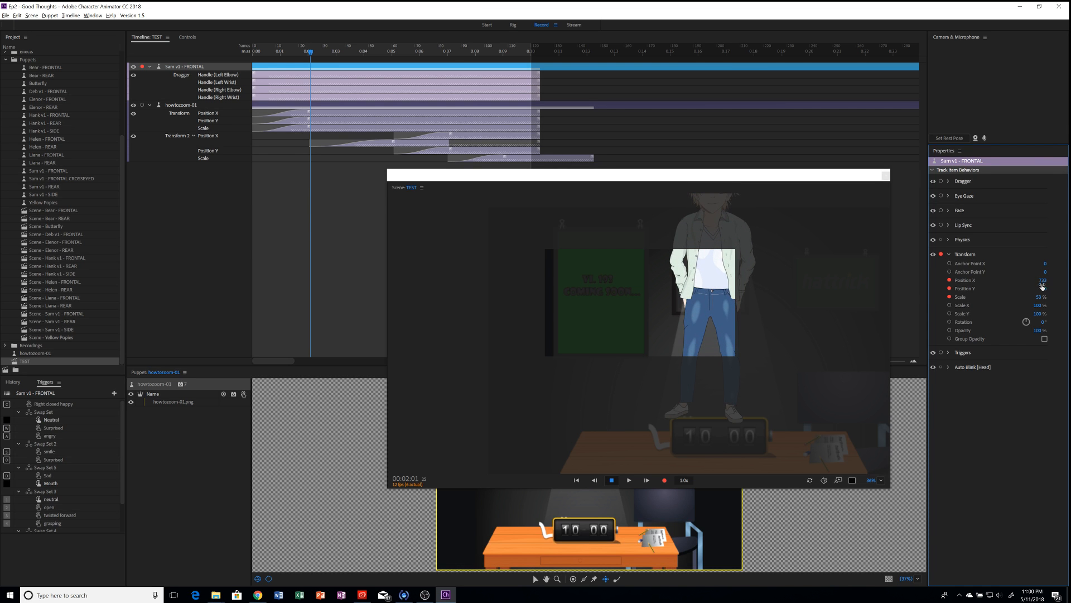
left_click_drag(1045, 290, 1070, 288)
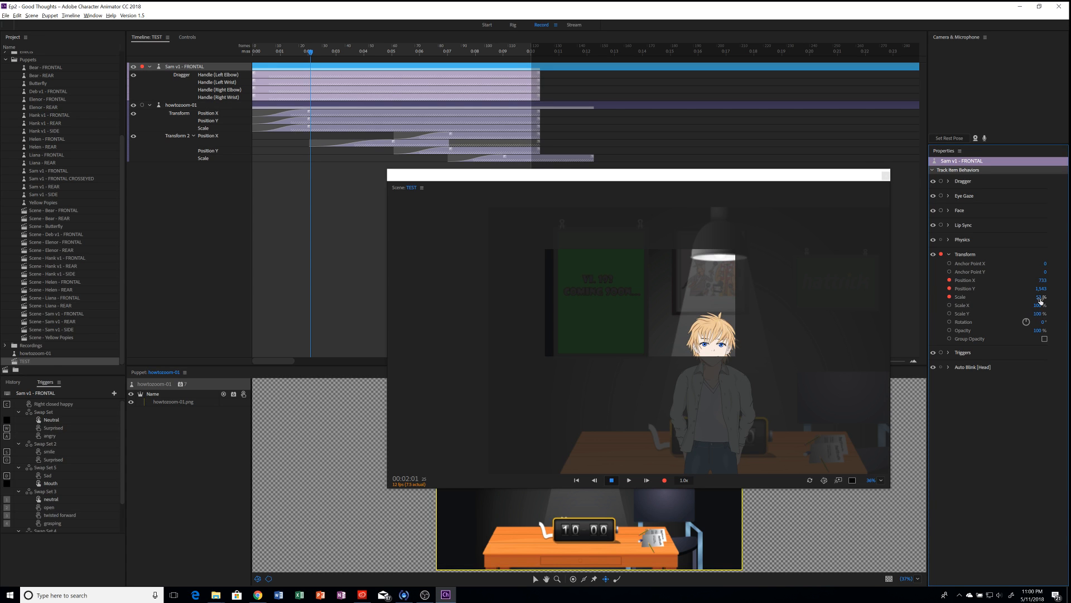
left_click_drag(1040, 299, 1019, 42)
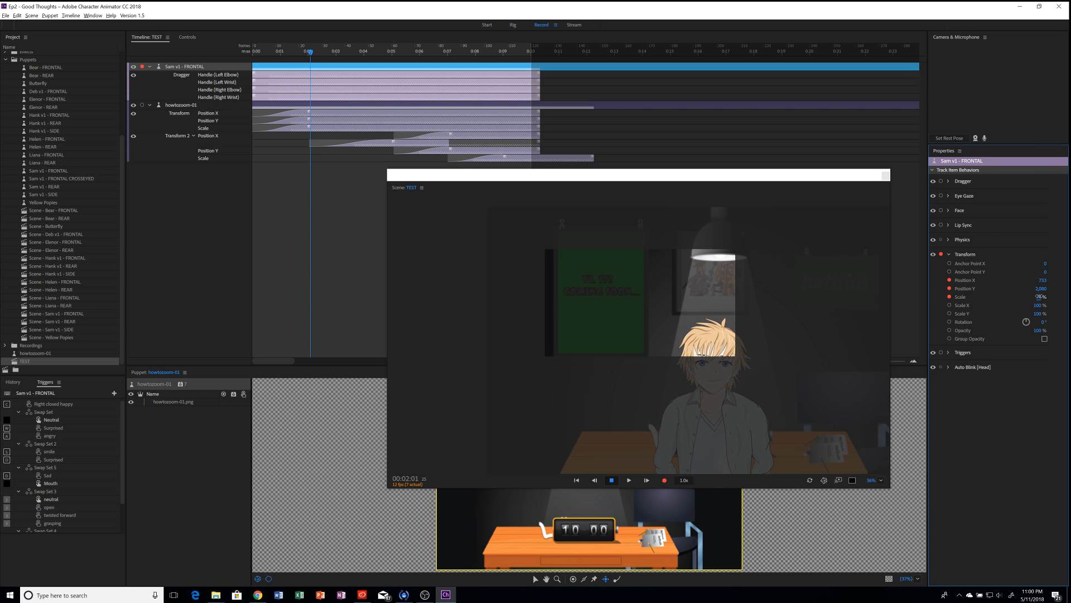
left_click_drag(1040, 296, 1050, 274)
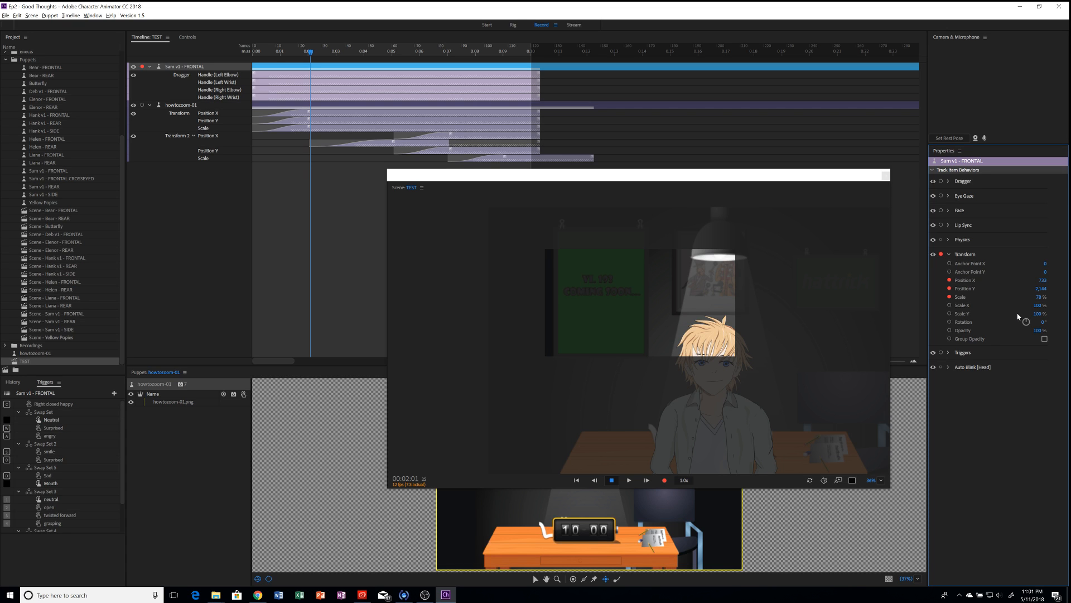
Step: Record a short take 5 of Sam's Transform position and scale with Ctrl+R
key("ctrl+r")
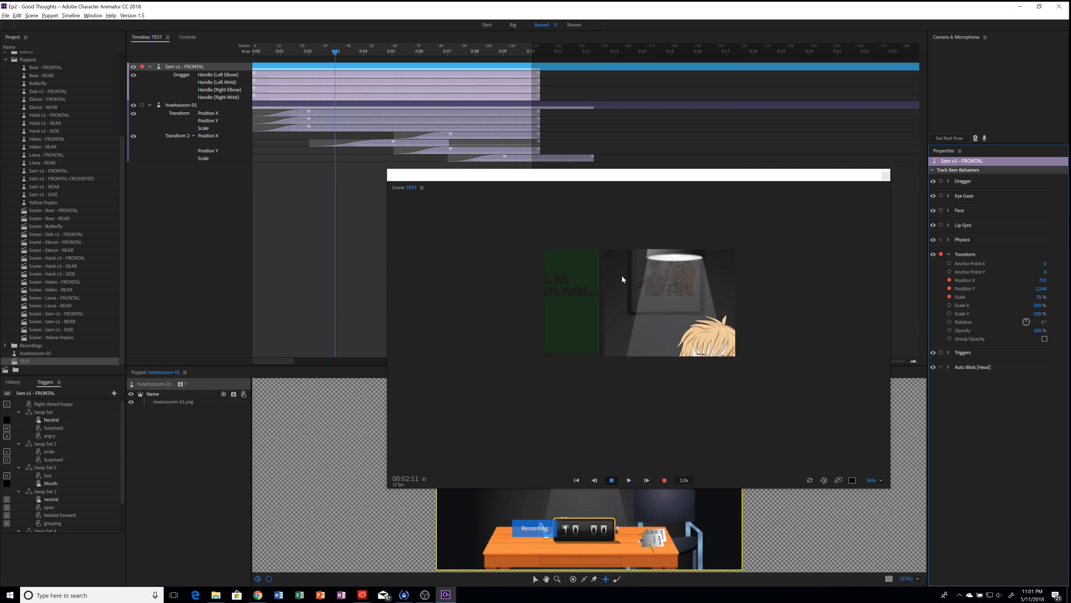
key("space")
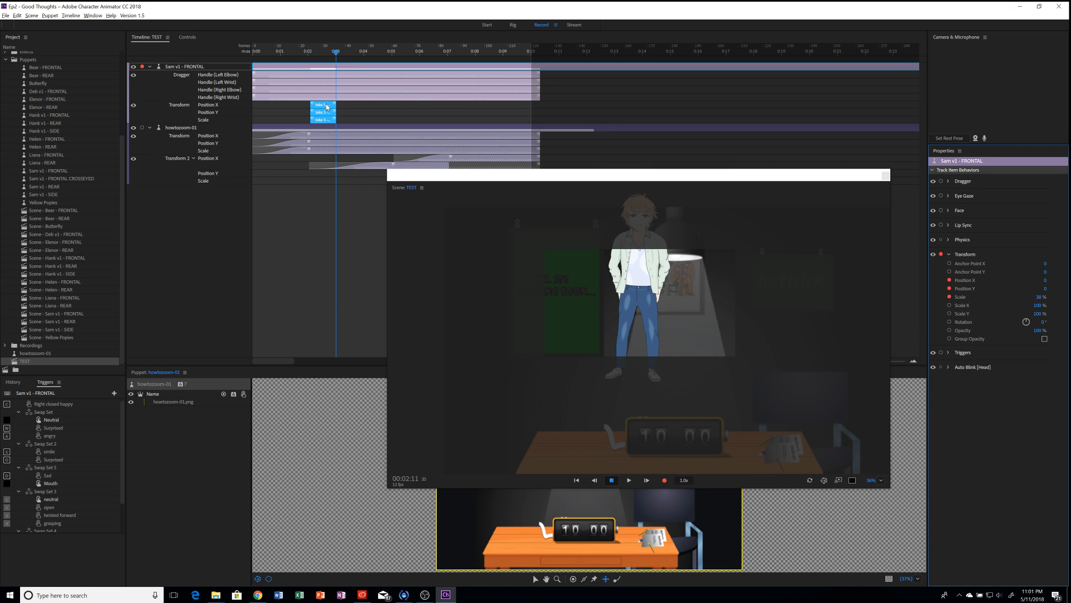
Step: Align Sam's take 5 position and scale bars to run from 0:00 to about 0:10
left_click_drag(326, 106, 269, 125)
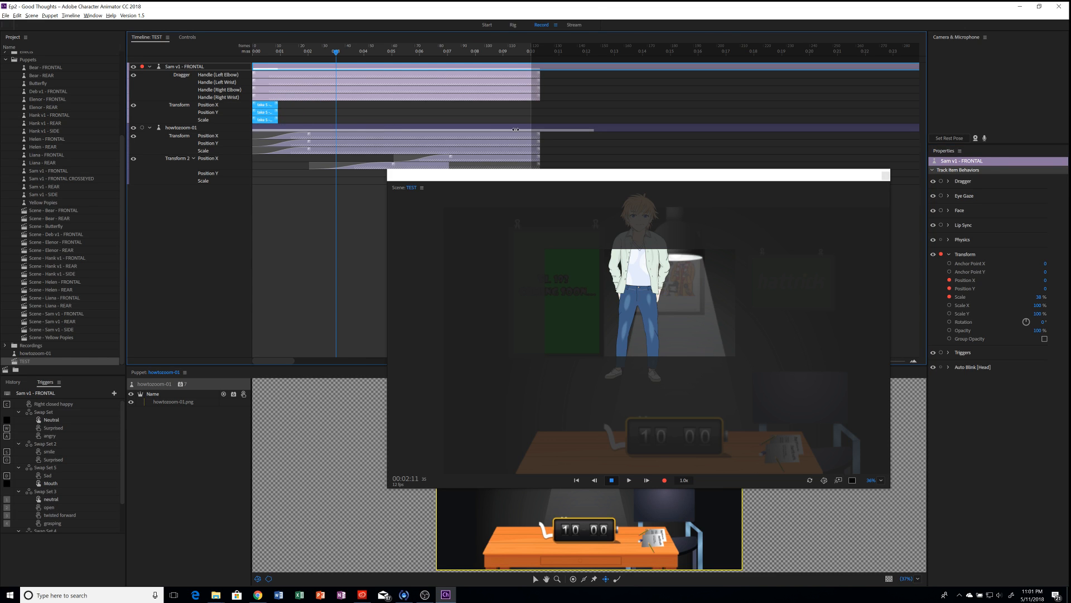
left_click_drag(515, 129, 541, 128)
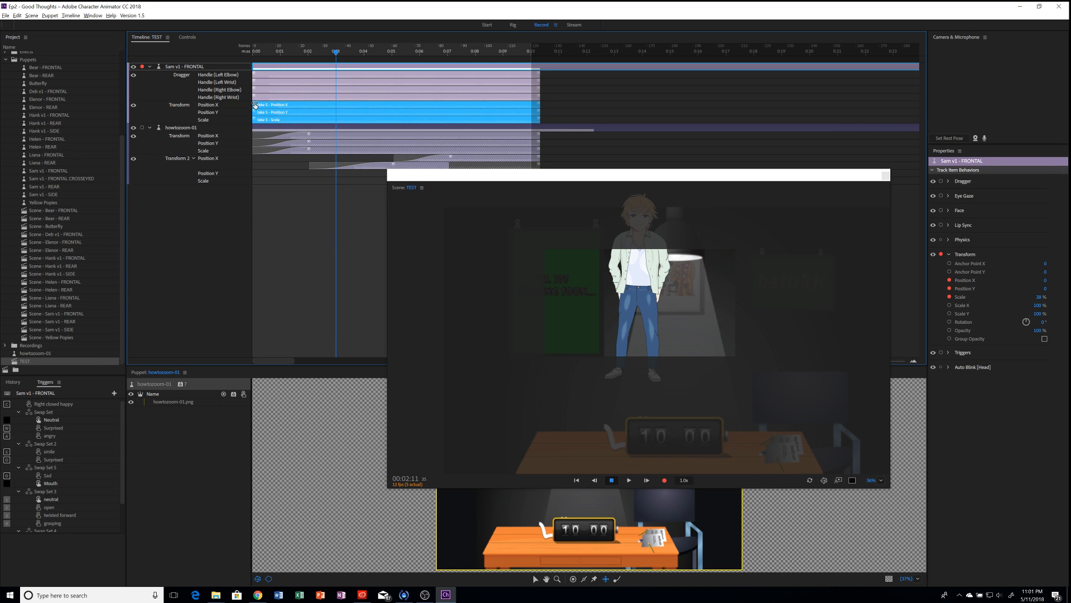
left_click_drag(254, 105, 309, 105)
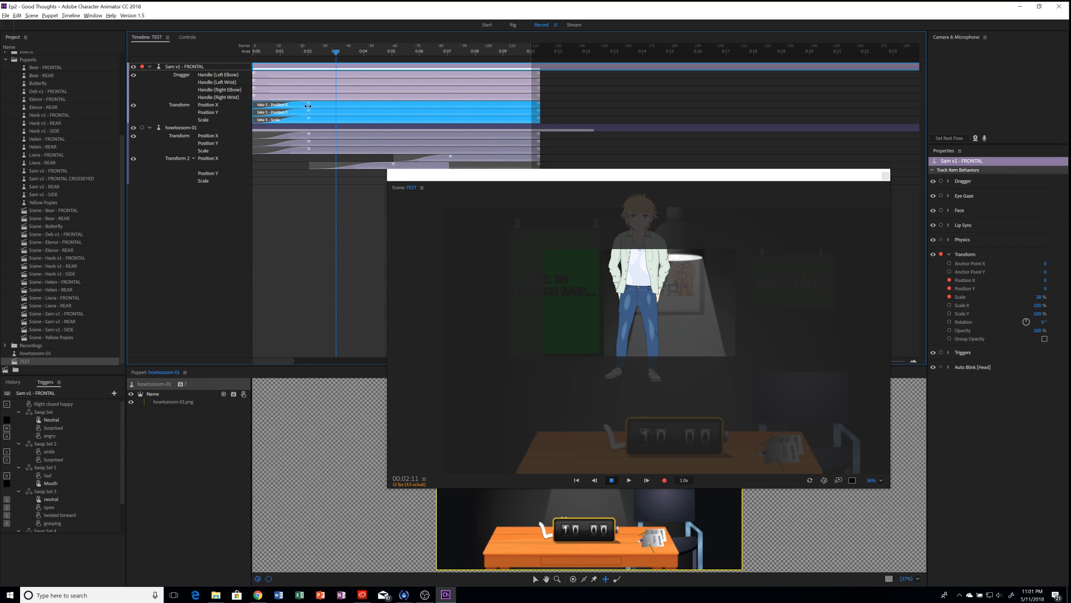
left_click(249, 51)
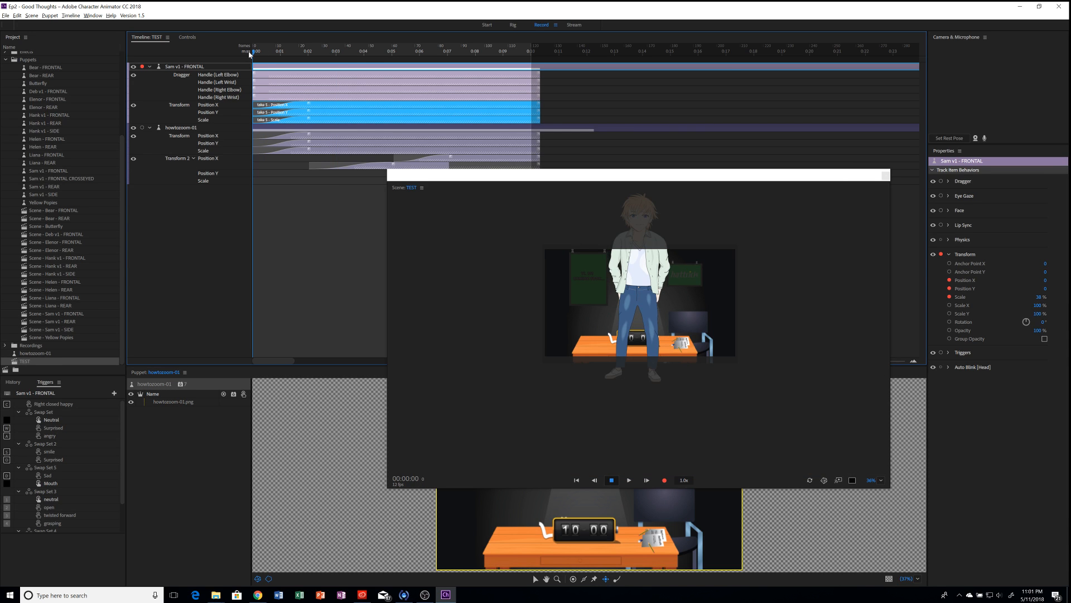
Step: Disarm Transform recording, preview the zoom, then lower Sam to Position Y about 556 at scene start
left_click(942, 255)
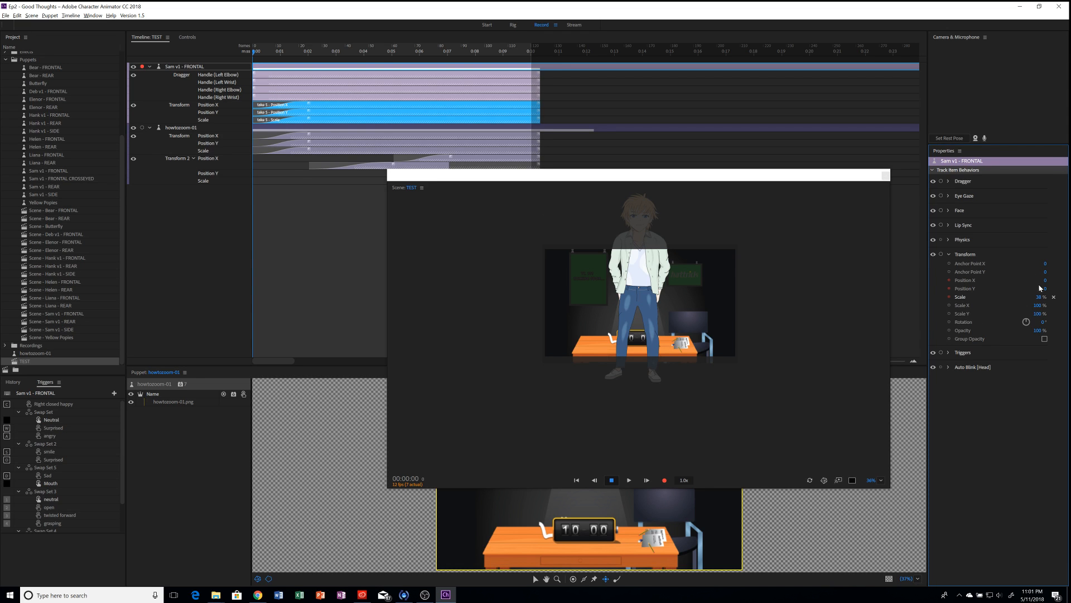
key("space")
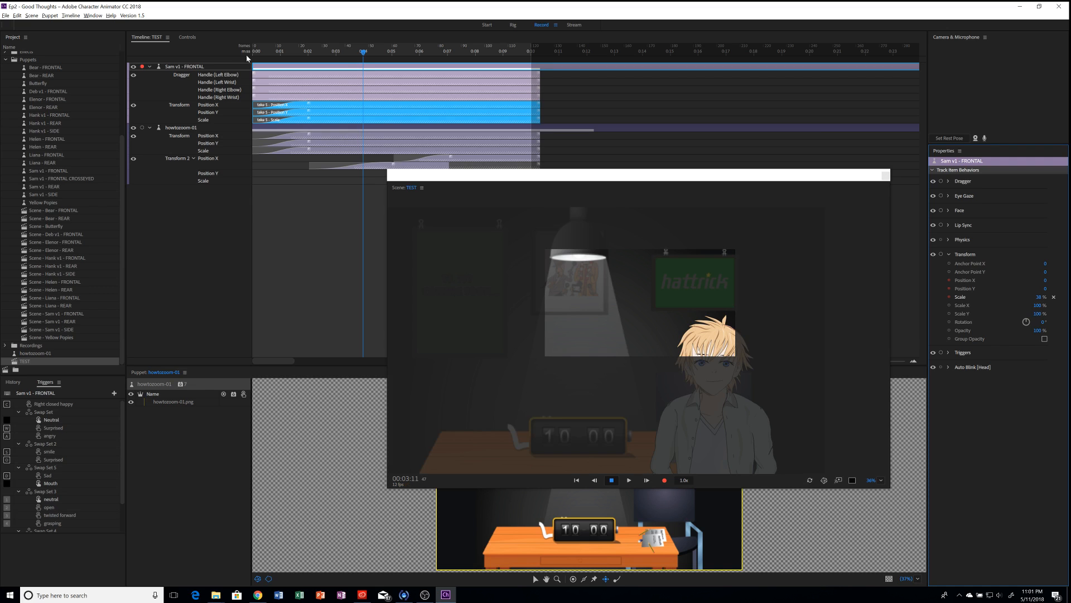
left_click(252, 51)
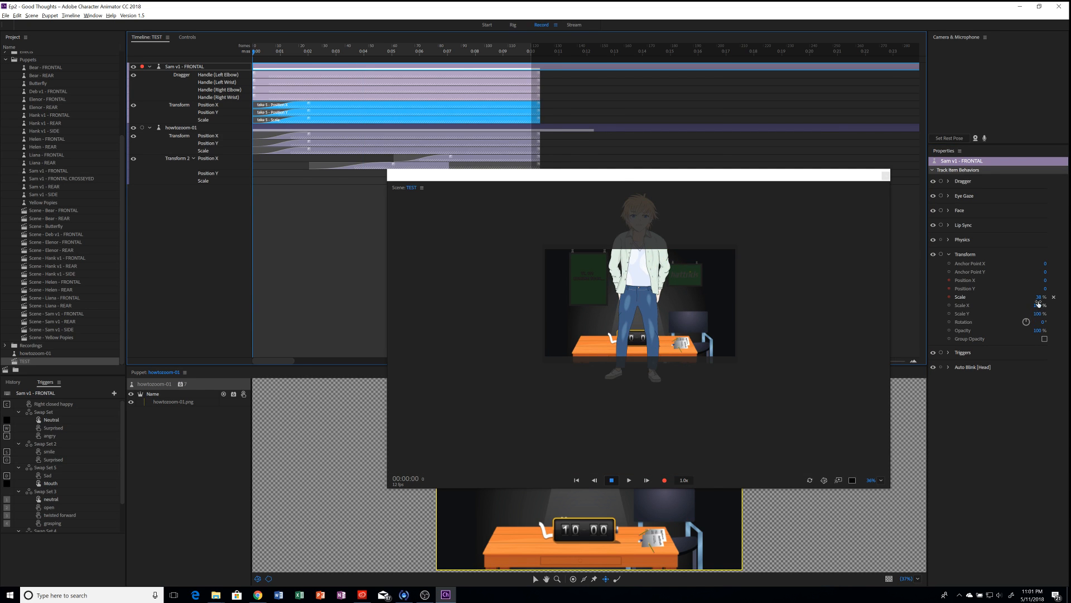
left_click_drag(1046, 289, 1070, 289)
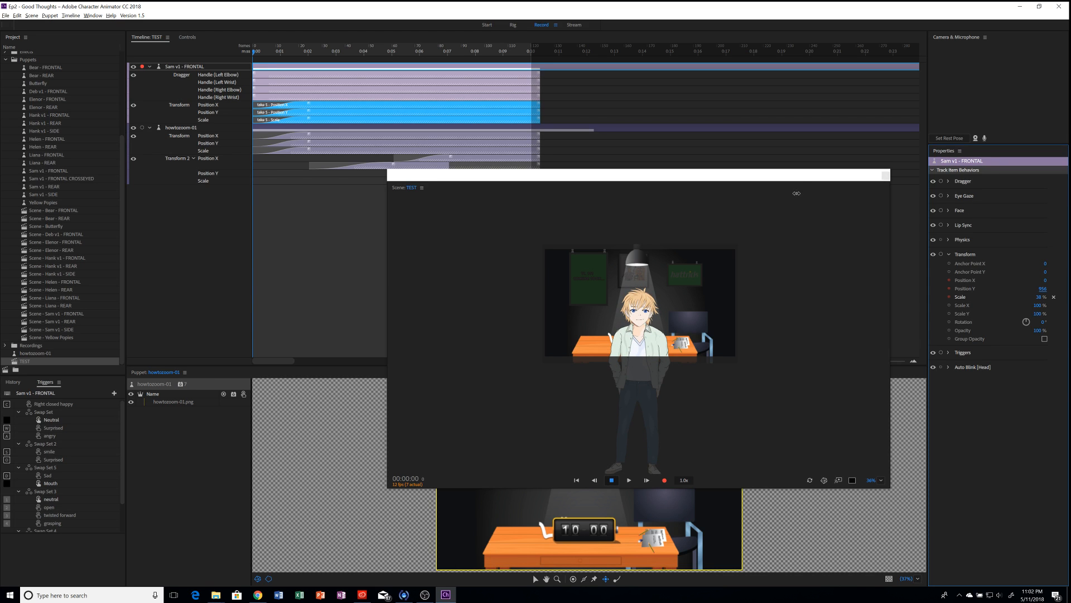
Step: Play back the pan and zoom, then park the playhead at 00:05:01 on Sam's close-up
key("space")
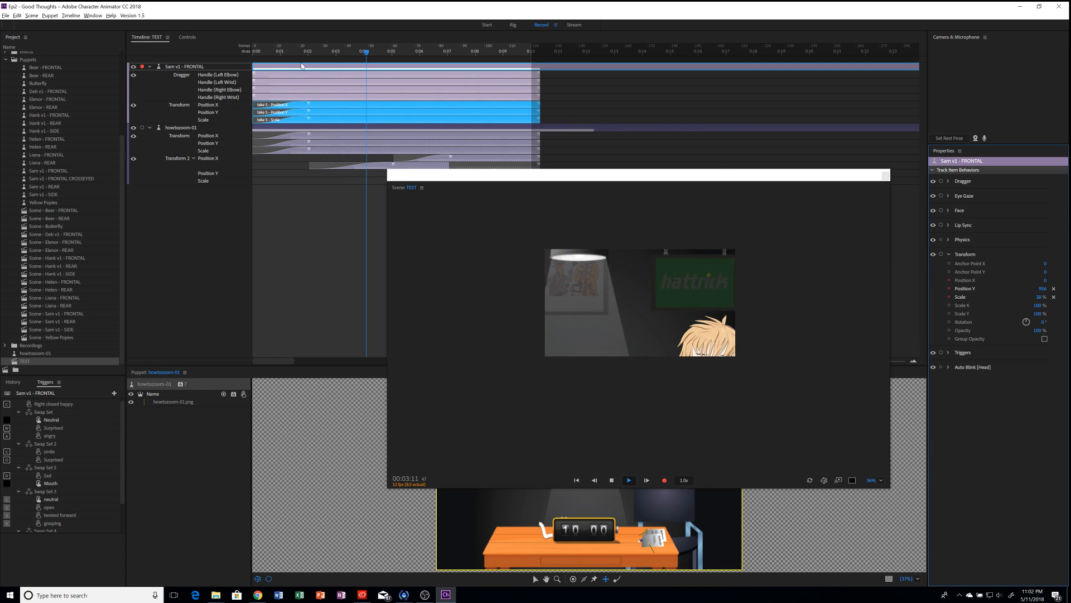
left_click(257, 53)
key("space")
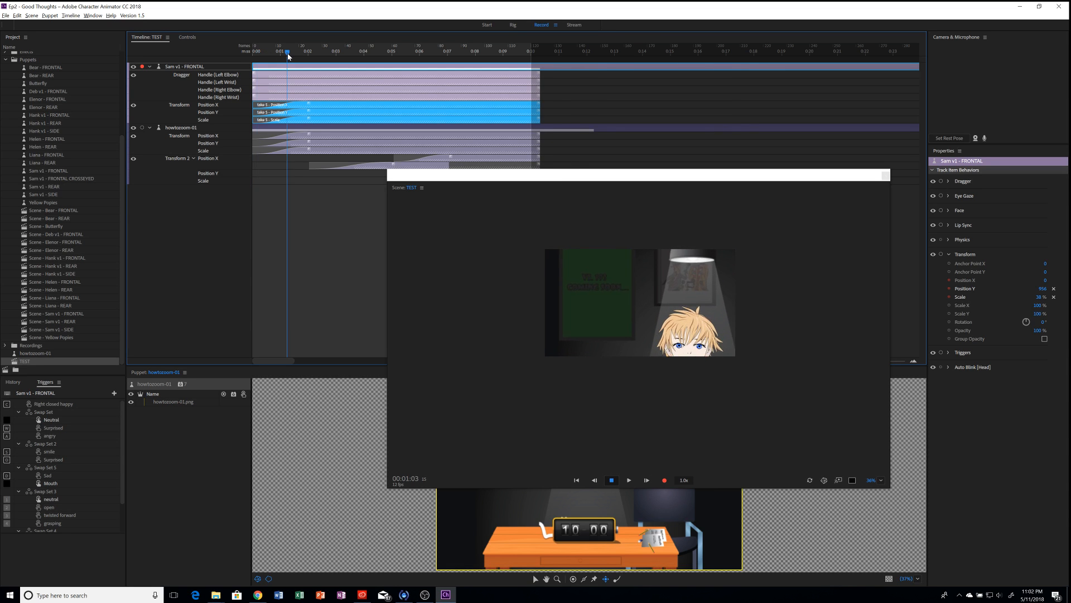
left_click_drag(291, 56, 309, 57)
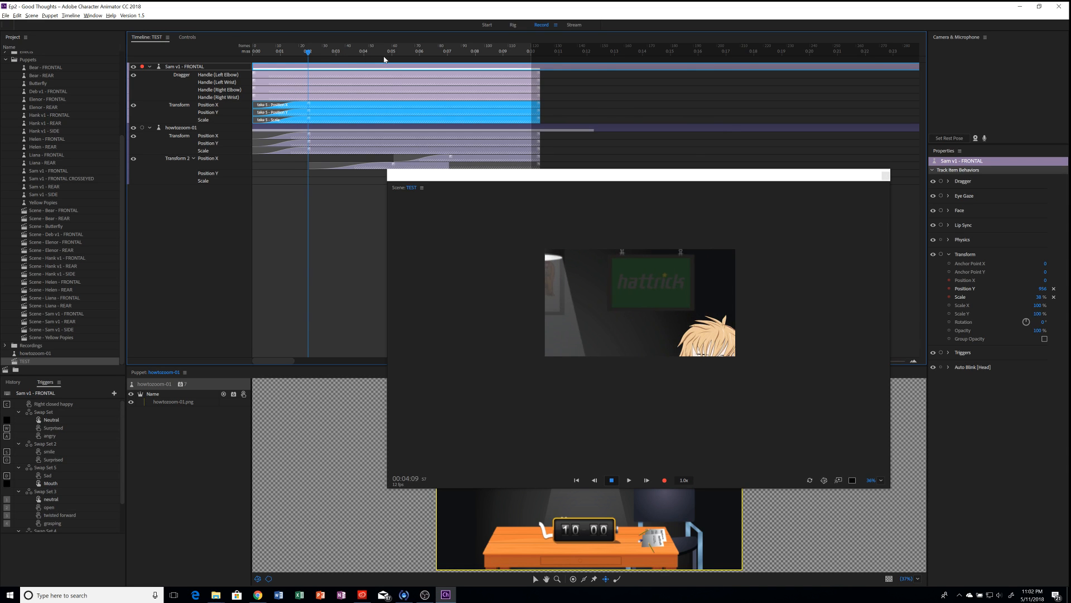
left_click_drag(384, 59, 394, 54)
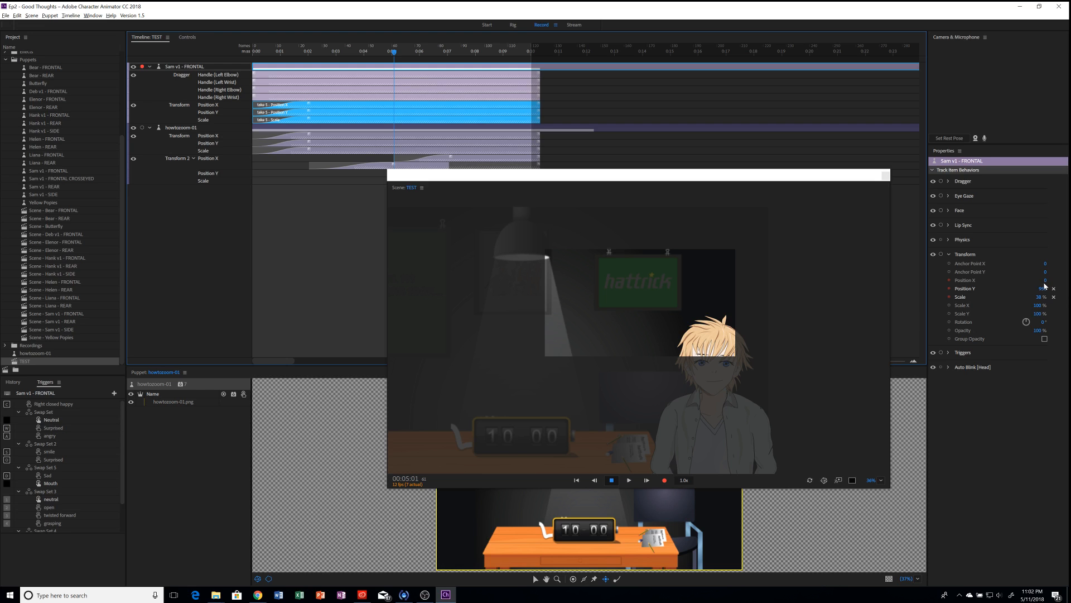
Step: Arm Sam's Transform for recording and slide him left along Position X
left_click_drag(1043, 280, 745, 338)
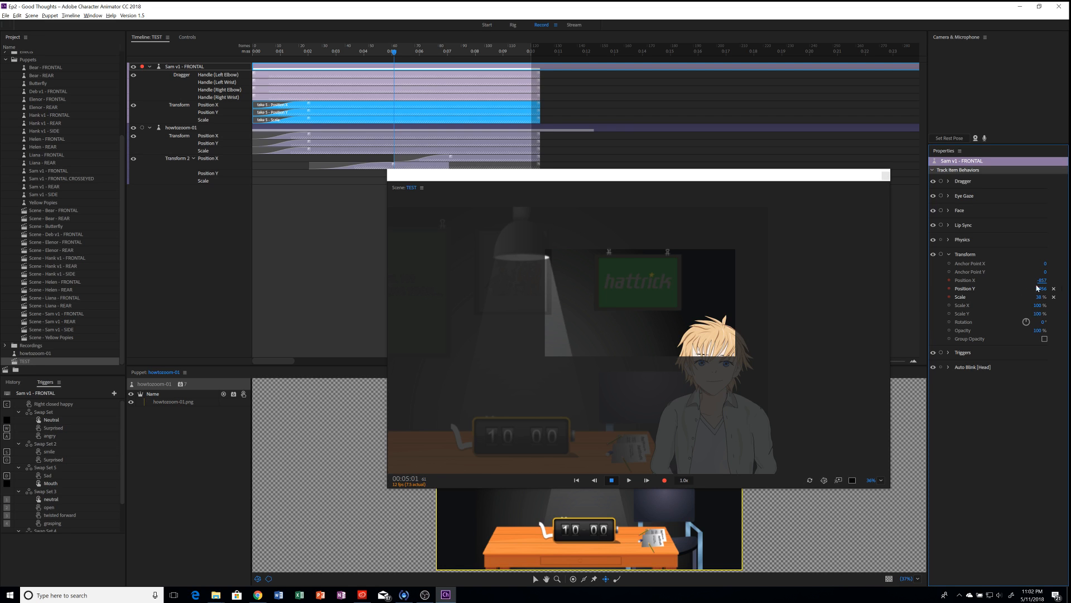
key("ctrl+z")
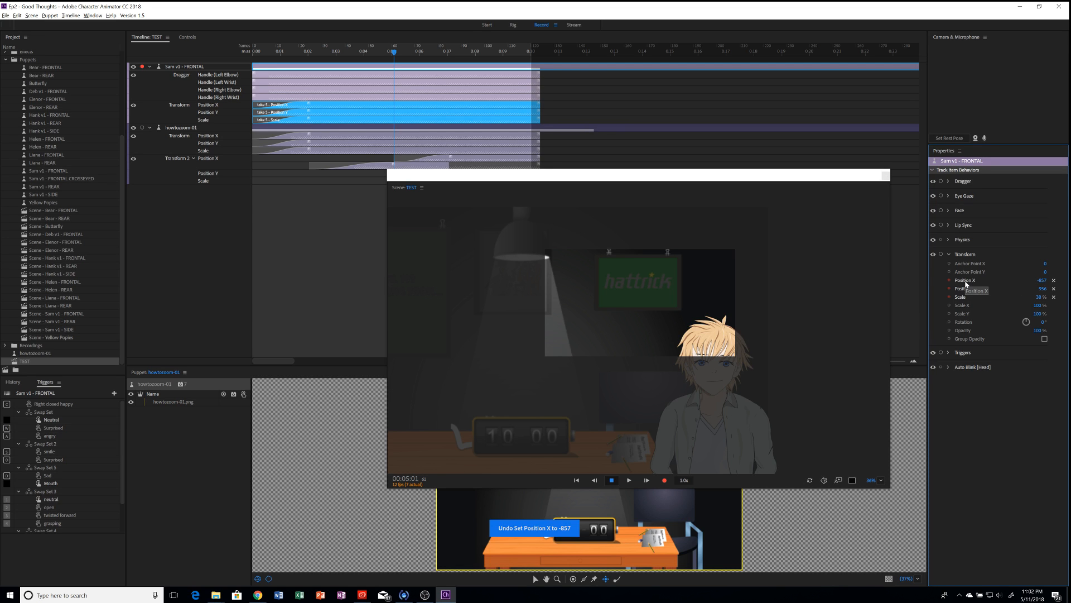
left_click(941, 254)
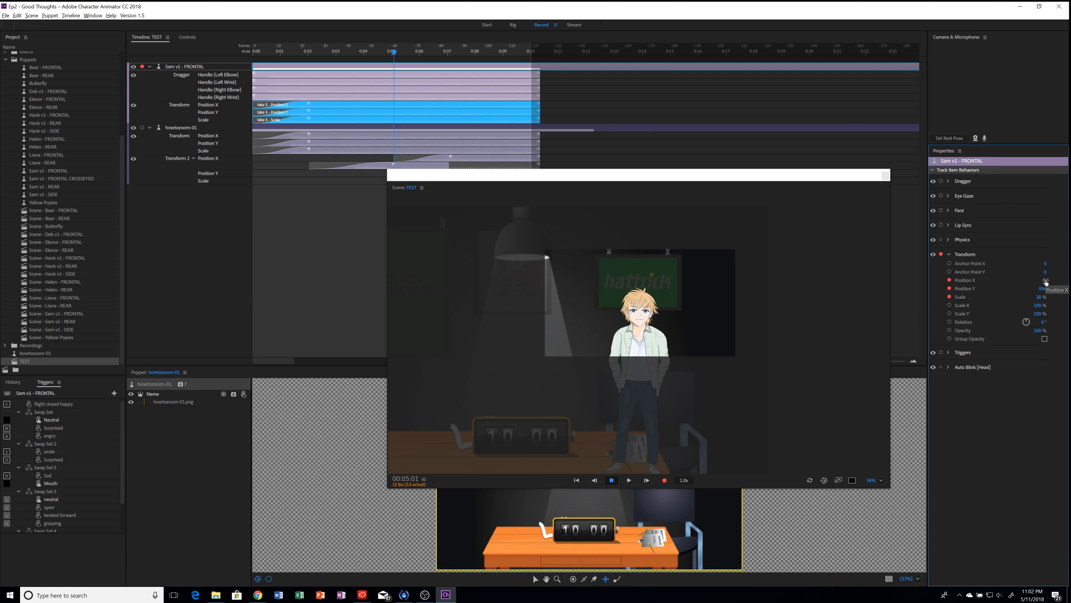
left_click_drag(1046, 282, 512, 270)
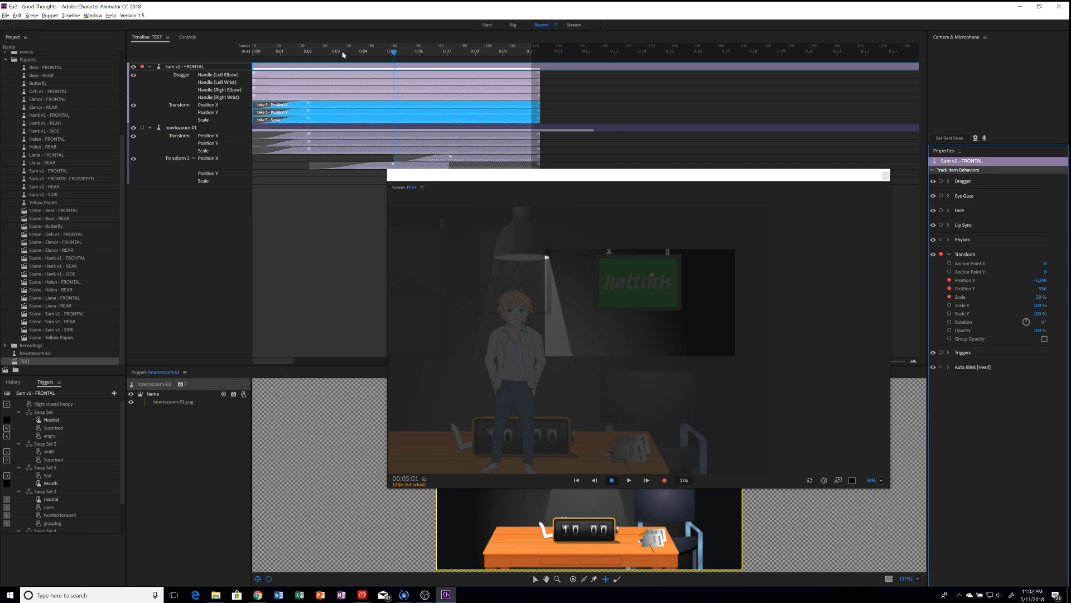
Step: Disarm Position Y and Scale, set Position X to -1,128, and start recording the pan
left_click(950, 298)
left_click(949, 290)
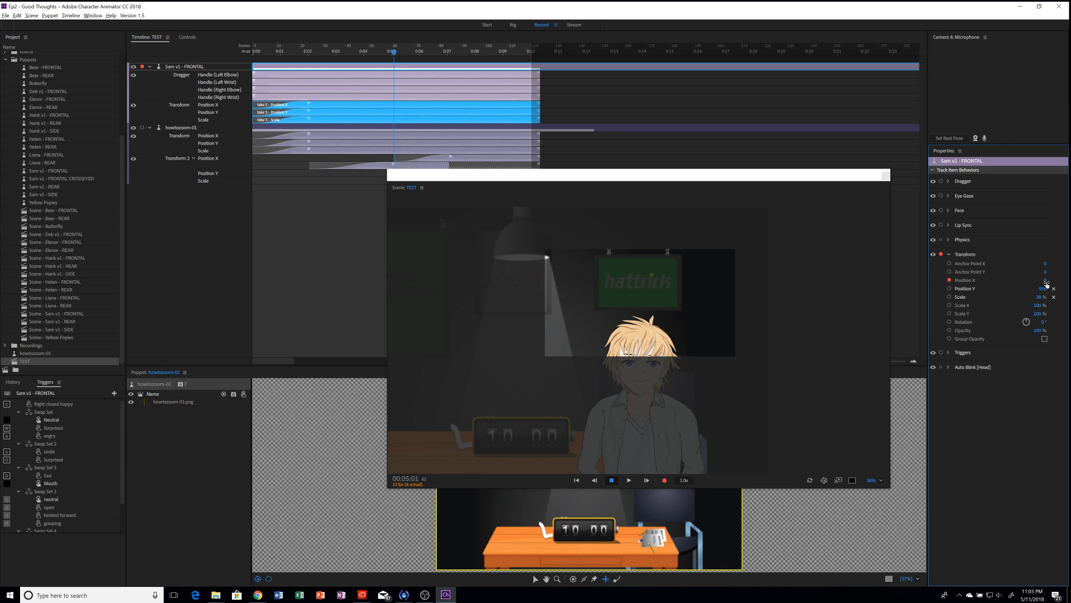
left_click_drag(1042, 281, 545, 277)
key("ctrl+r")
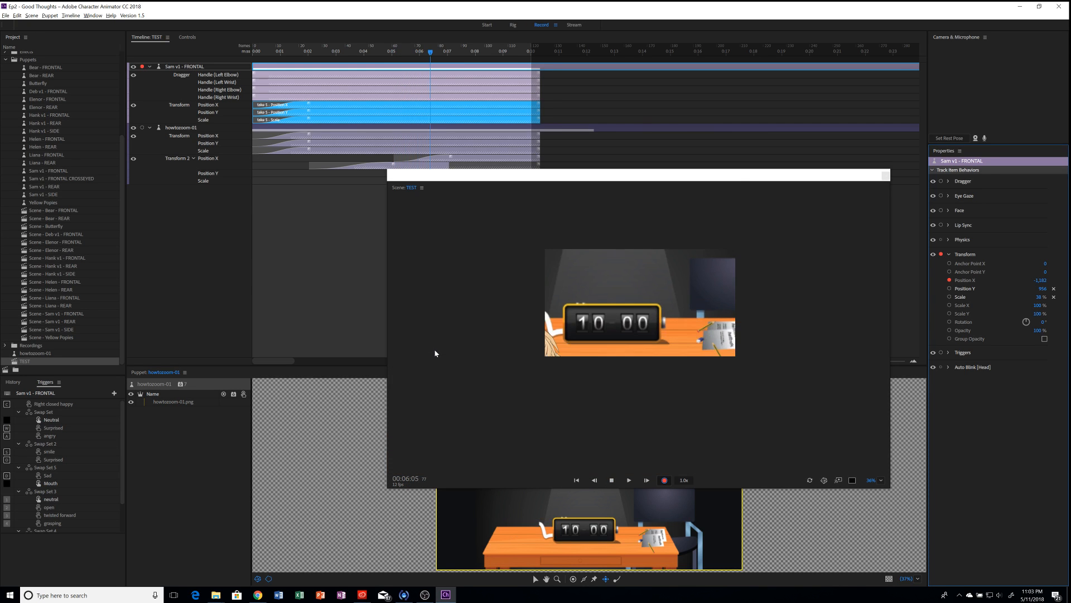
Step: Stop the take 6 recording, stretch its Position X bar earlier and out to 0:10, and lengthen the blend
key("space")
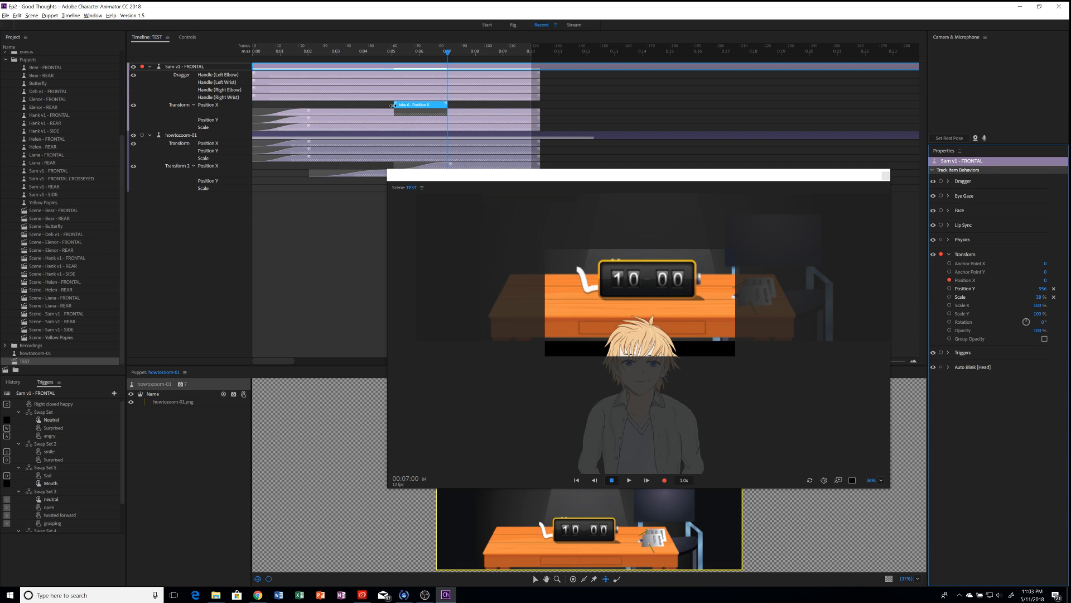
left_click_drag(392, 105, 310, 105)
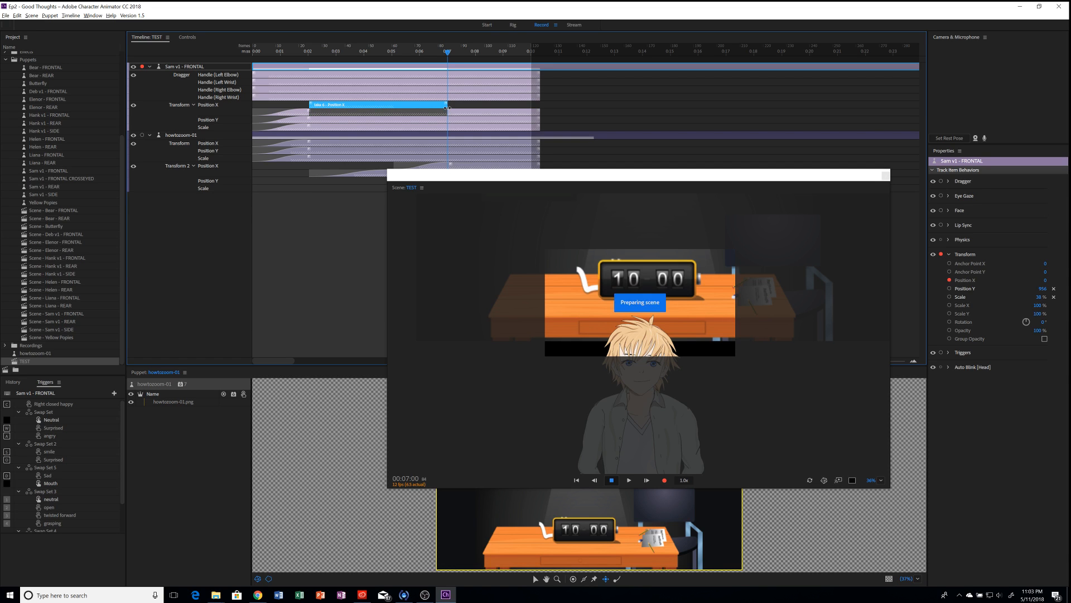
left_click_drag(536, 107, 539, 108)
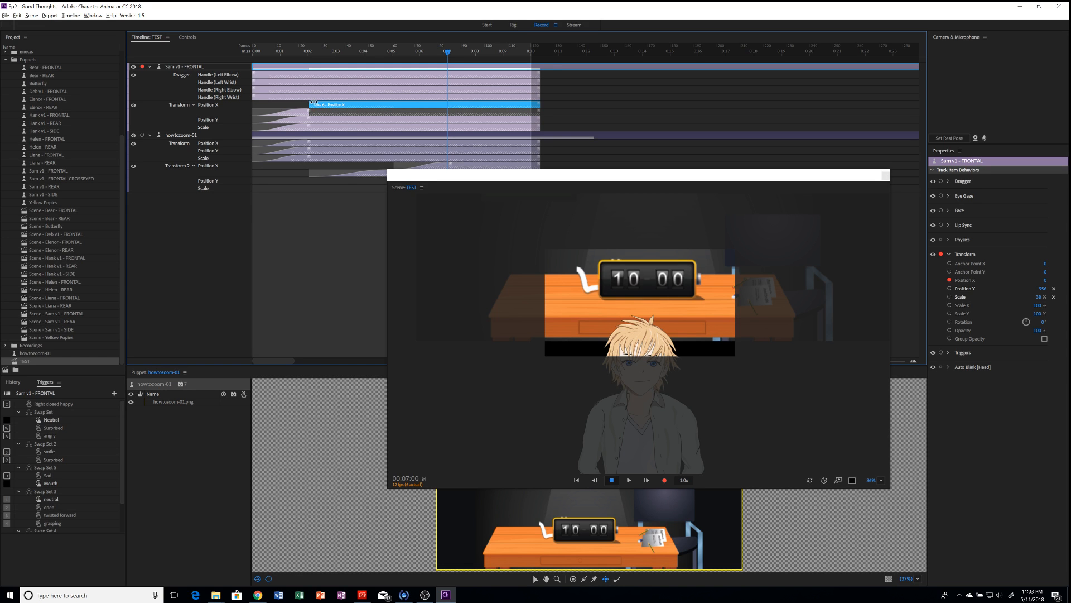
left_click_drag(406, 103, 449, 104)
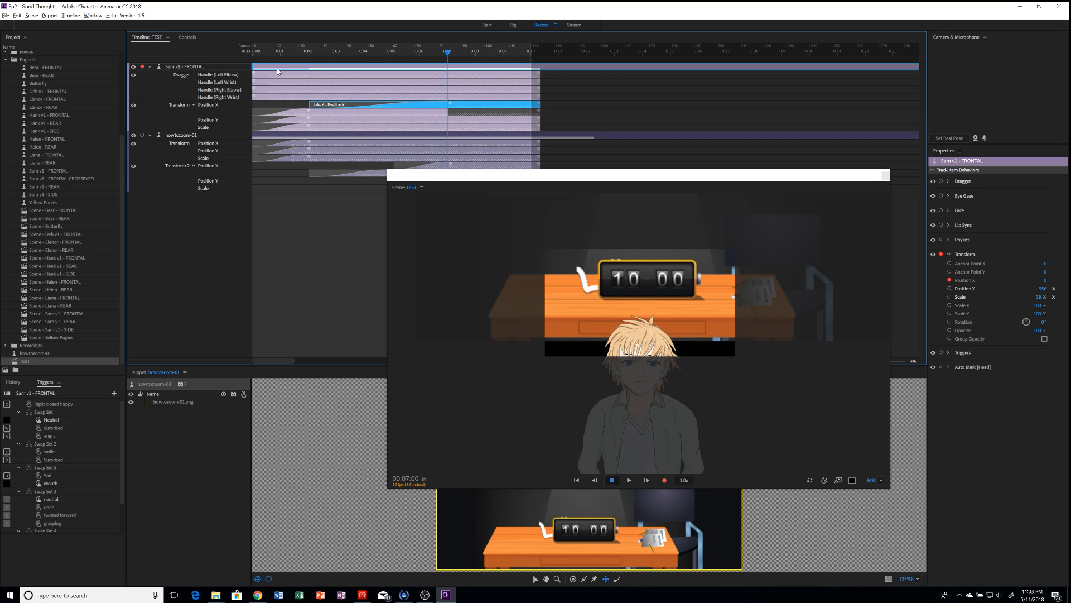
left_click(269, 52)
Step: Play the scene from frame 0 to check the take 6 pan
left_click(246, 52)
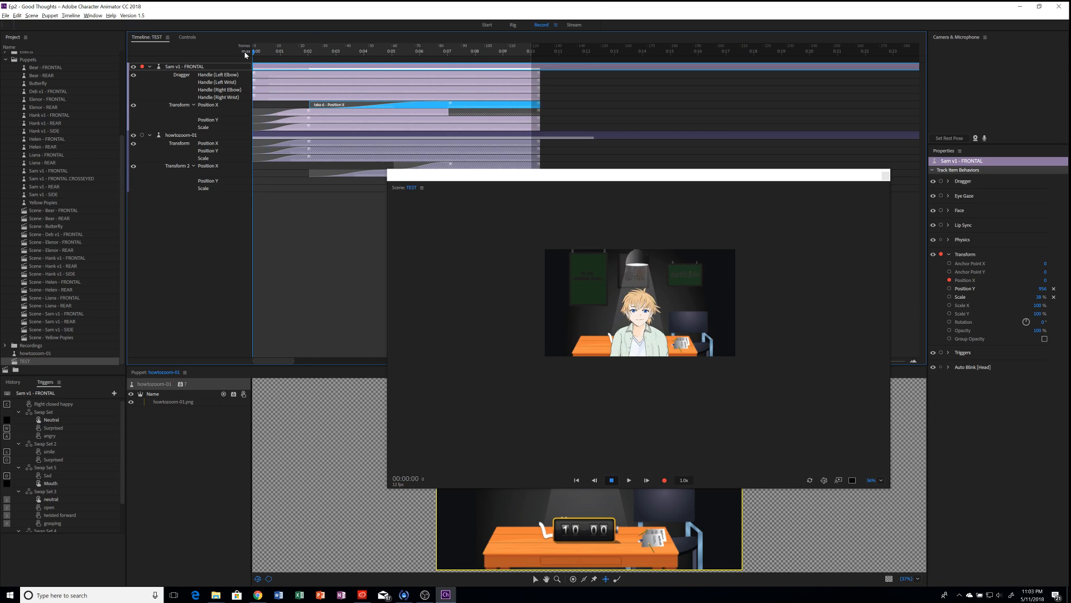
key("space")
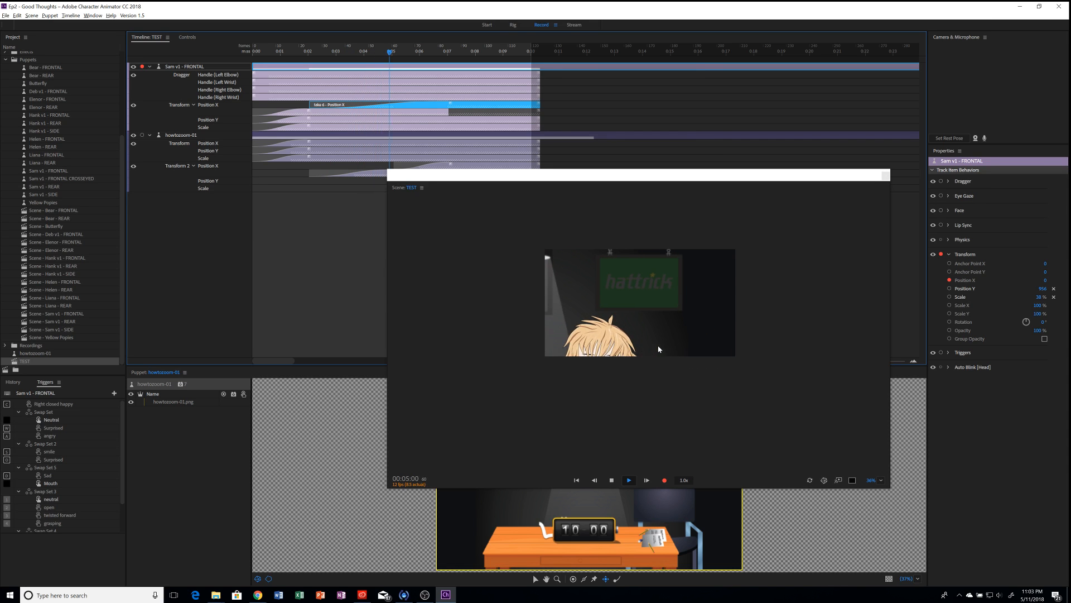
key("space")
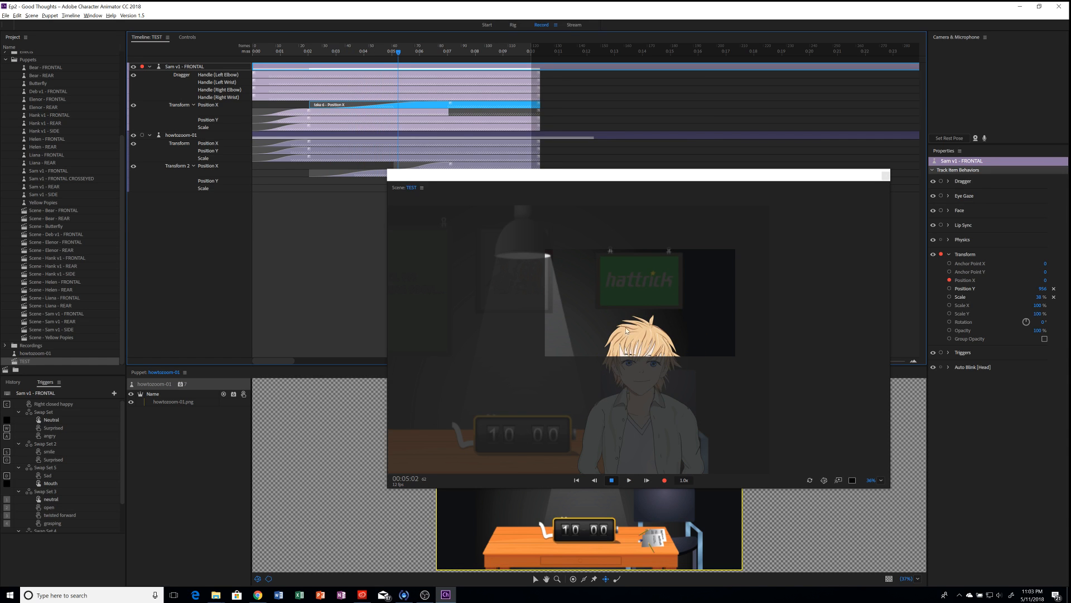
Step: Move the take 6 blend keyframe from about 0:07 to 0:05
left_click(362, 53)
left_click(352, 52)
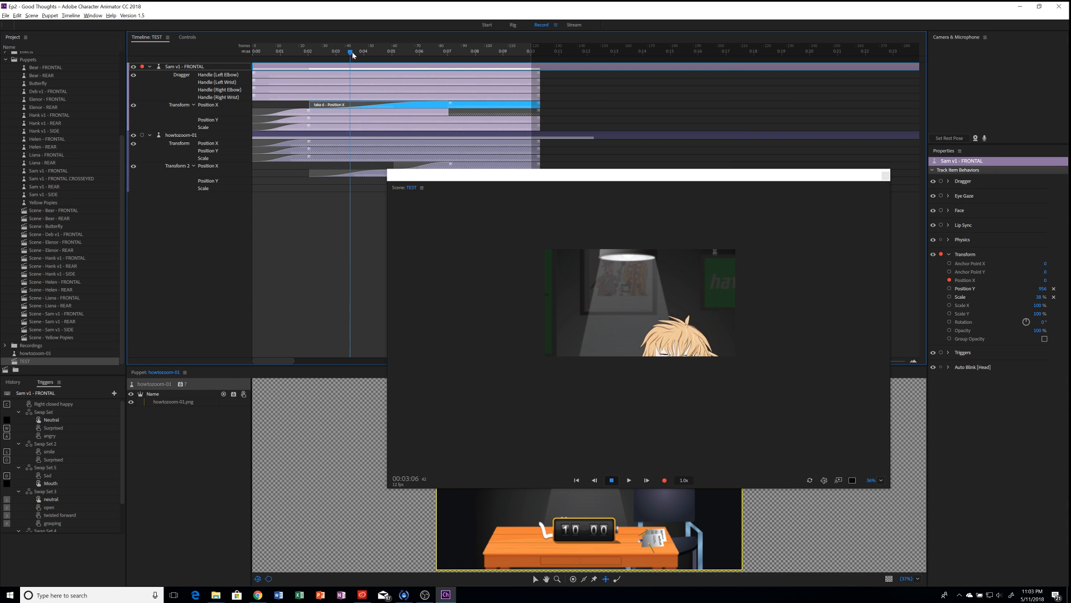
left_click_drag(447, 178, 397, 198)
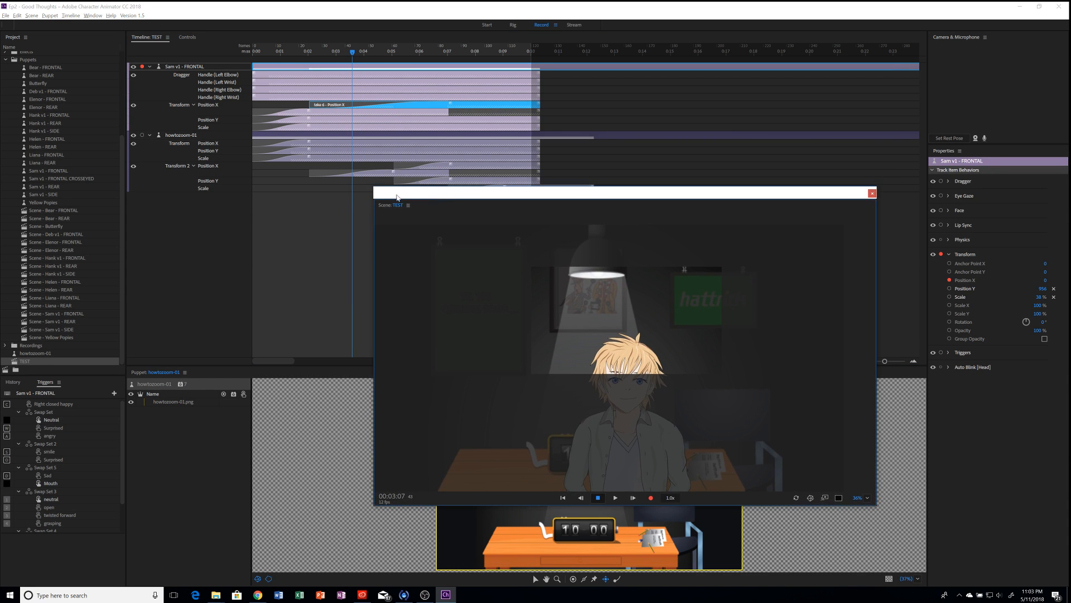
left_click(392, 53)
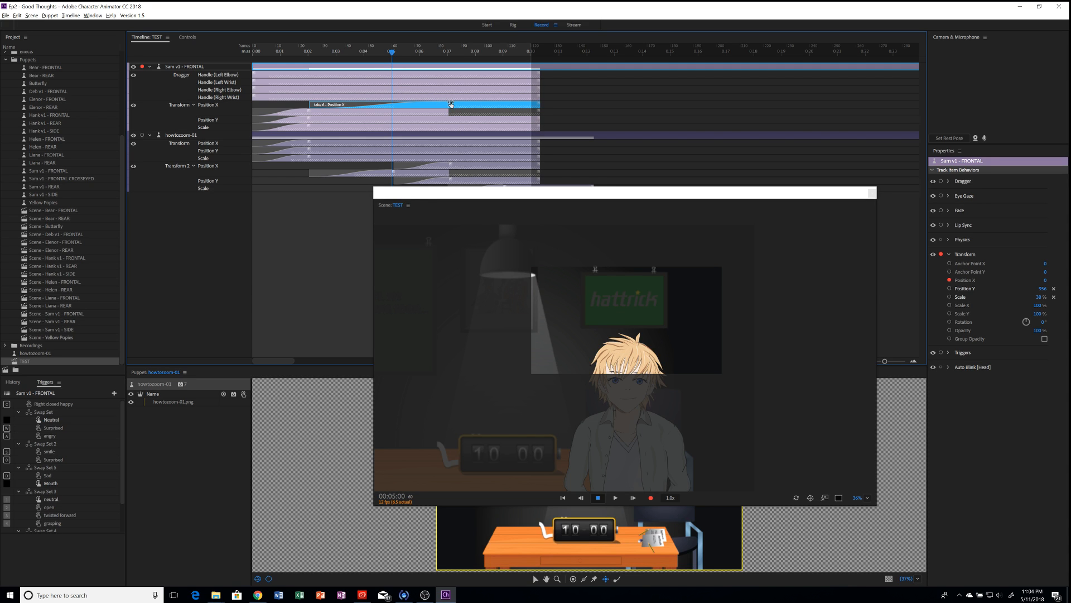
left_click_drag(450, 104, 396, 103)
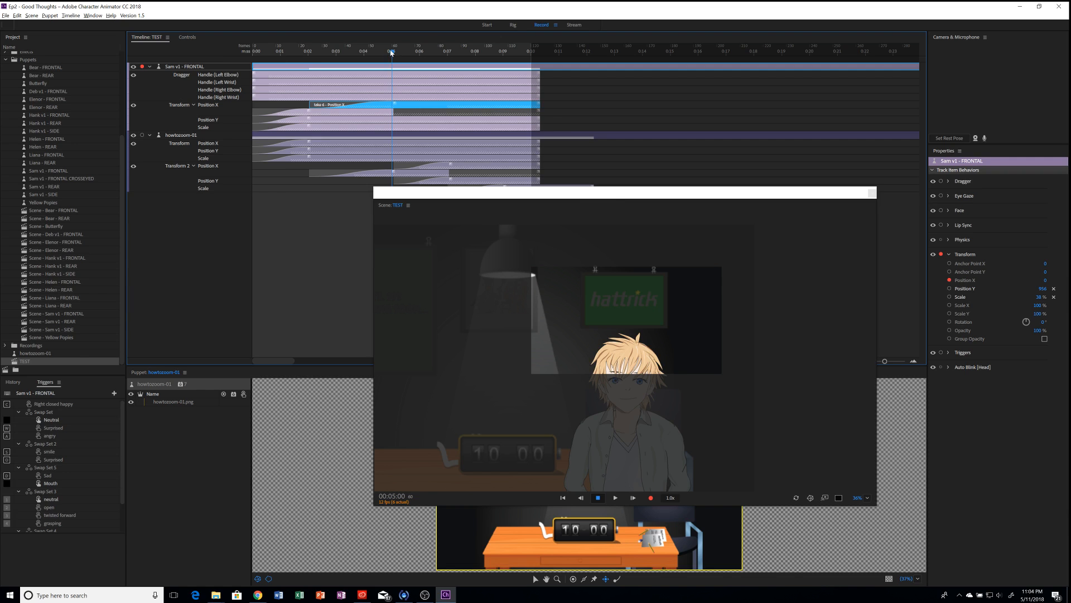
left_click_drag(392, 53, 237, 48)
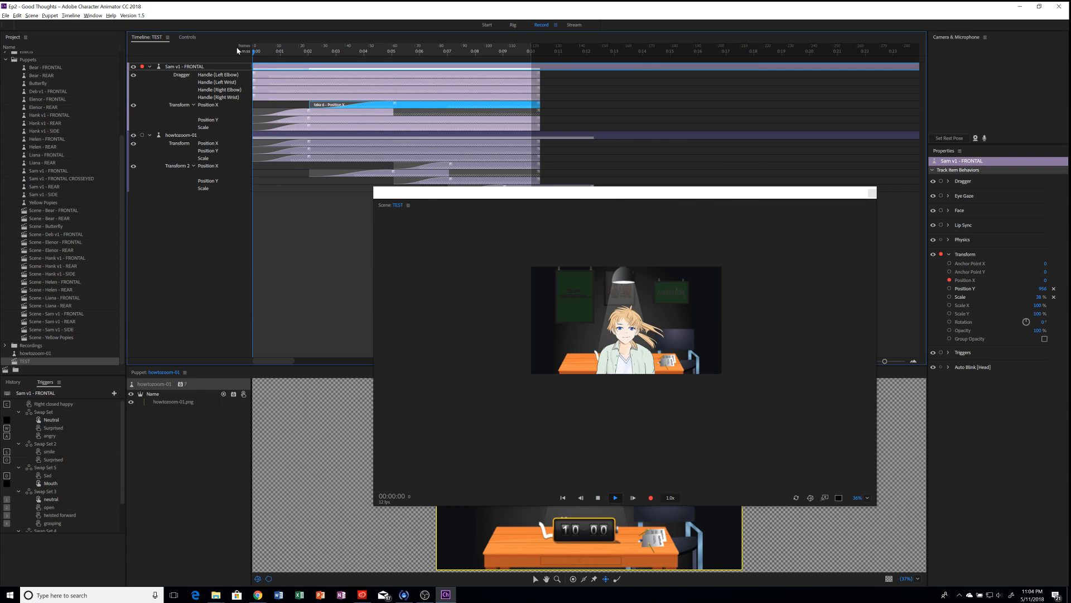
key("space")
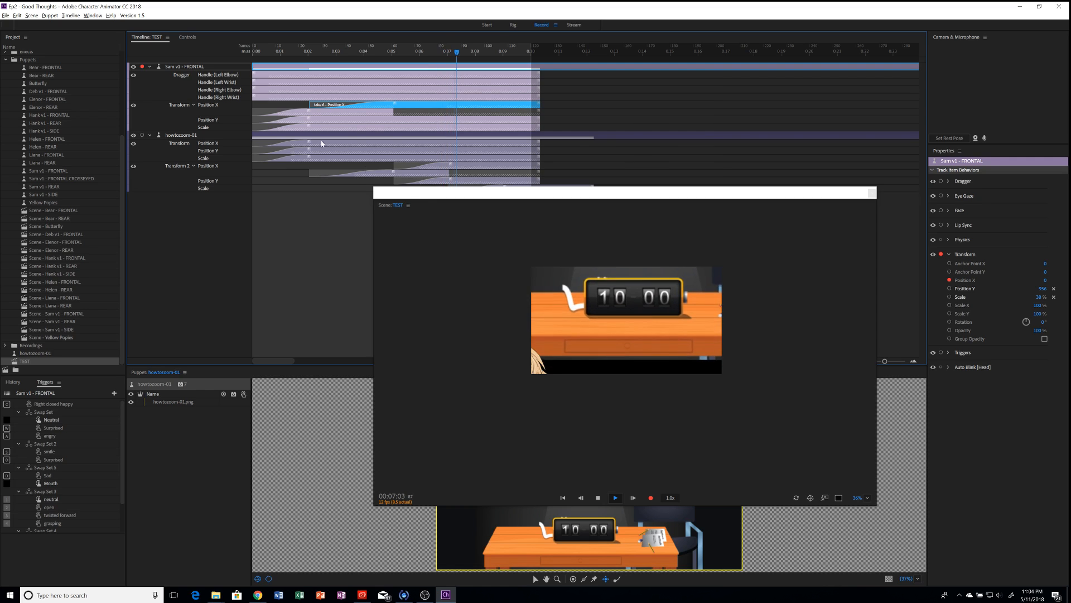
key("space")
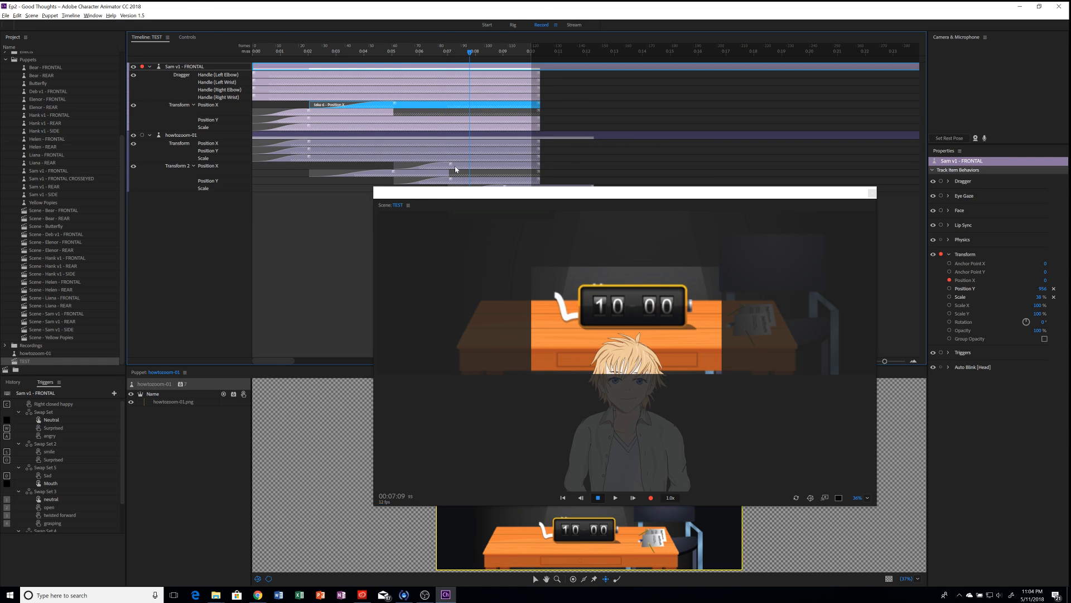
left_click(392, 52)
left_click_drag(392, 52, 394, 51)
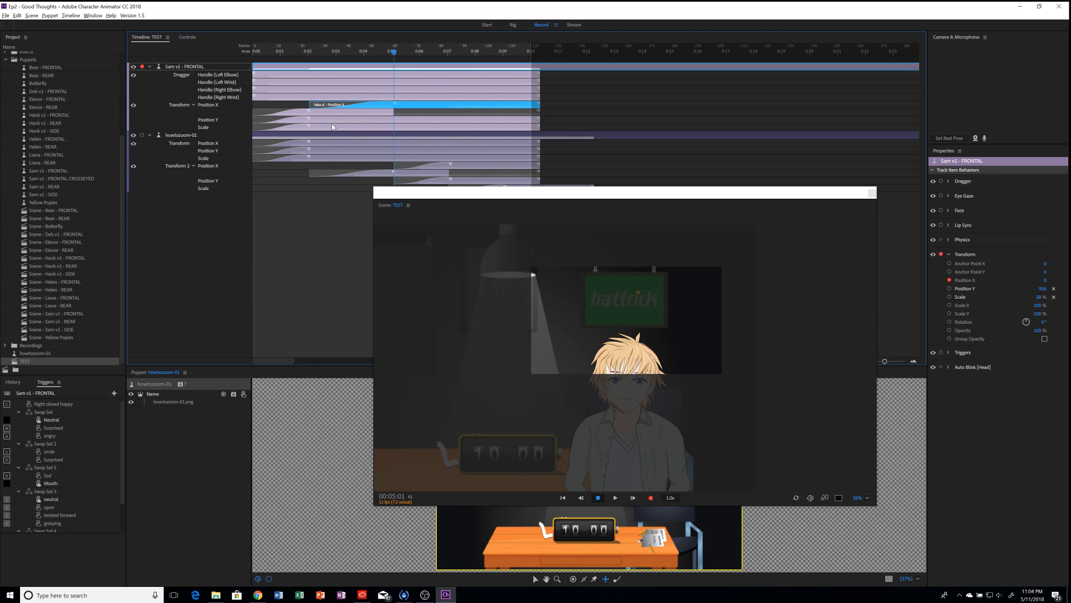
left_click(270, 52)
left_click(250, 52)
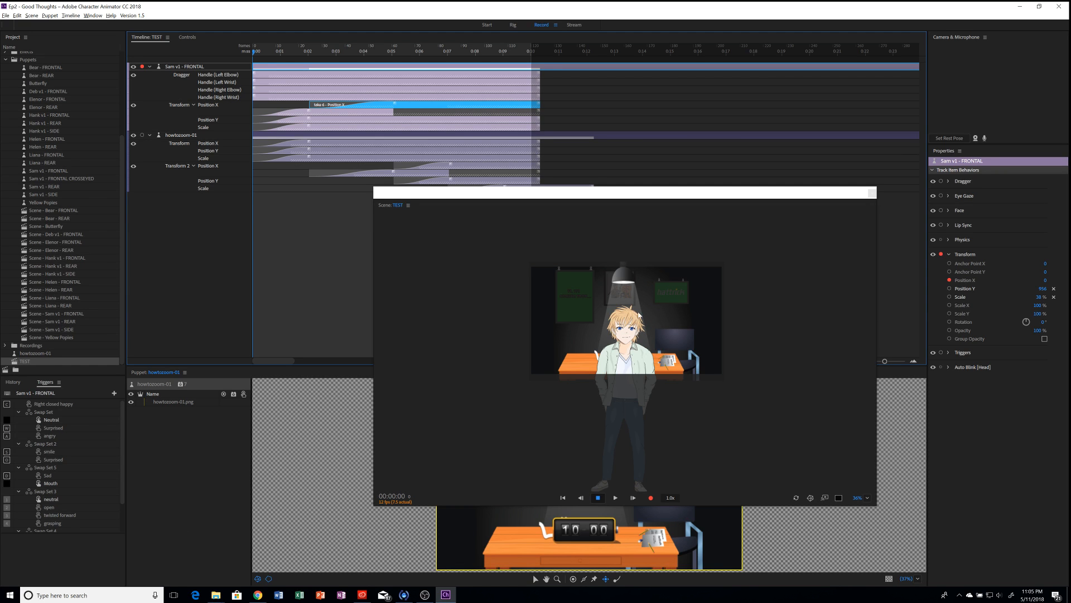
Step: Select the howtozoom-01 track so its Transform and Transform 2 properties appear
left_click(623, 361)
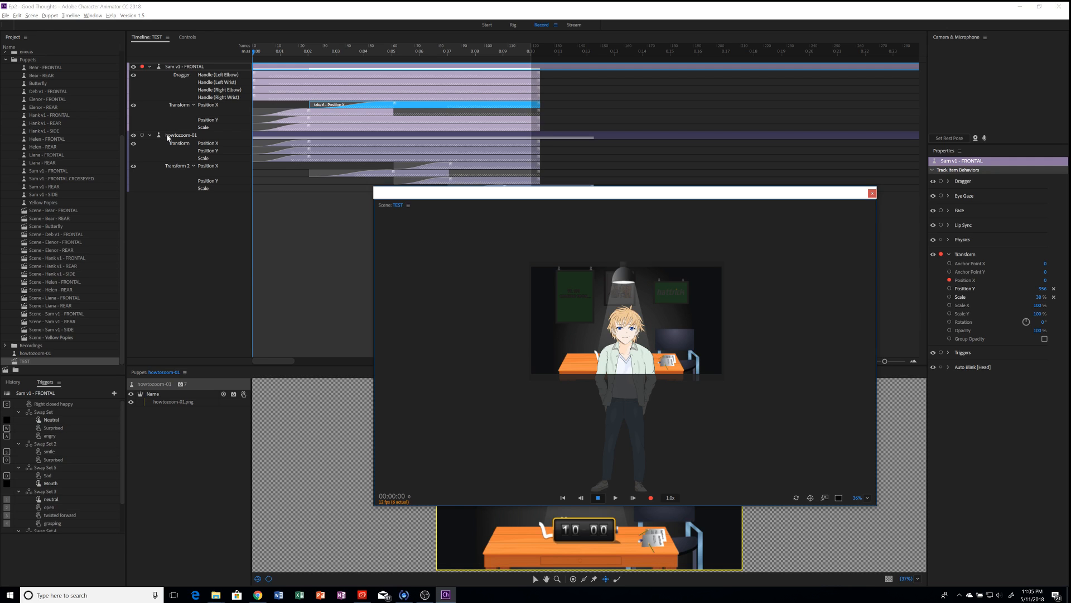
left_click(168, 137)
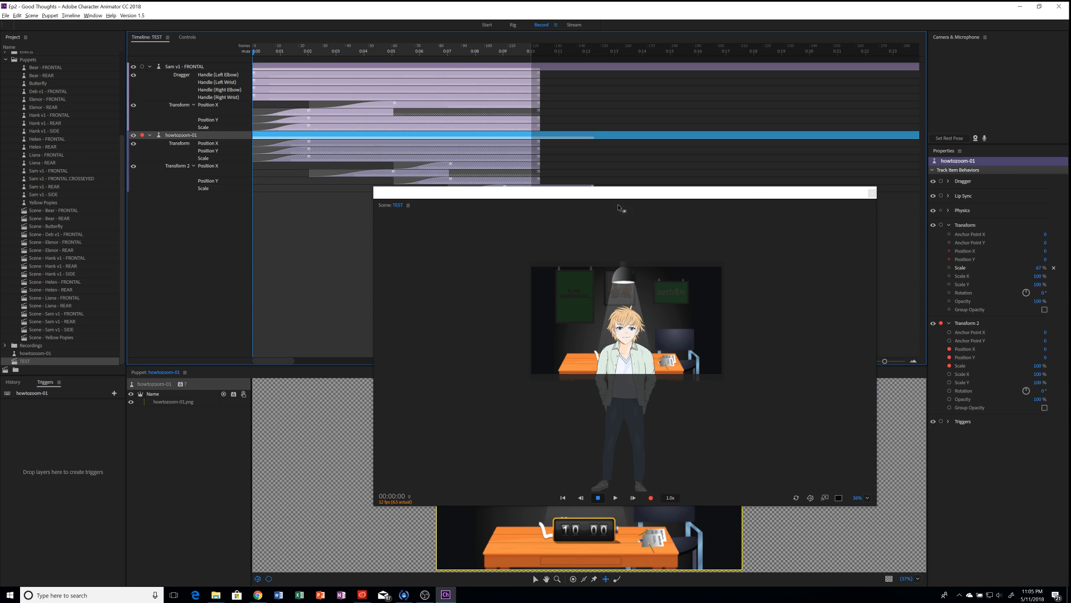